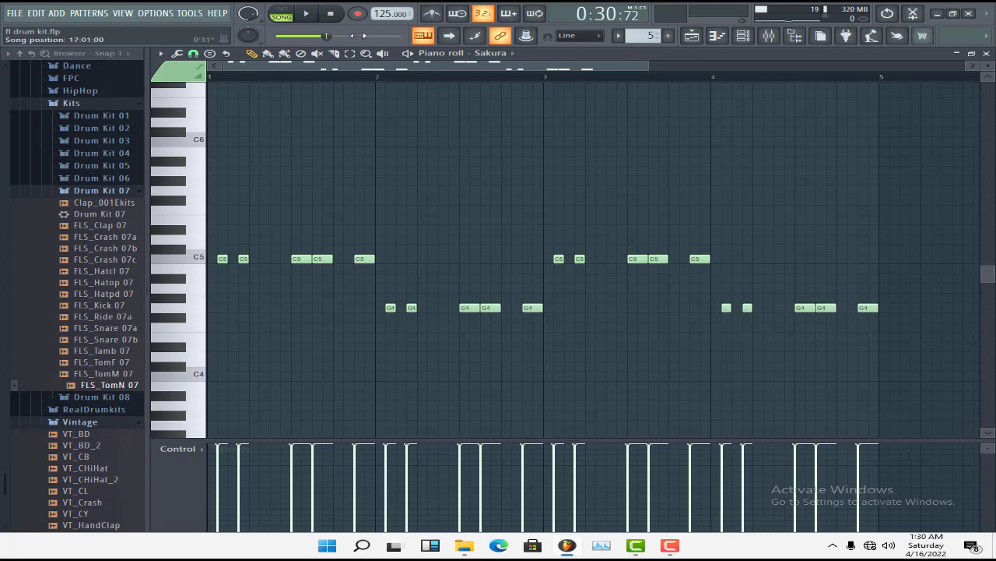
Close the Sakura piano roll and the channel rack to return to the playlist arrangement
left_click(987, 53)
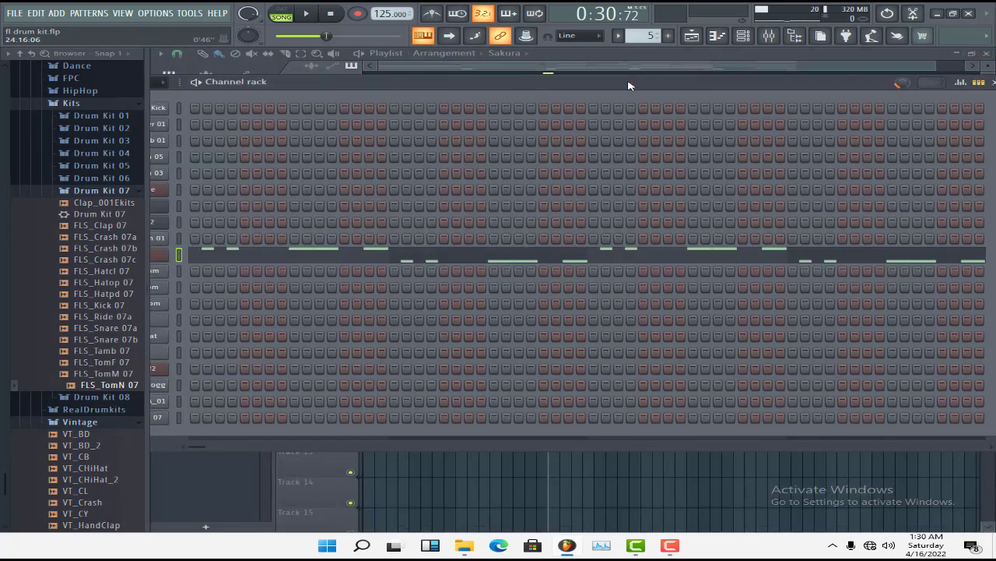
left_click_drag(763, 92, 620, 98)
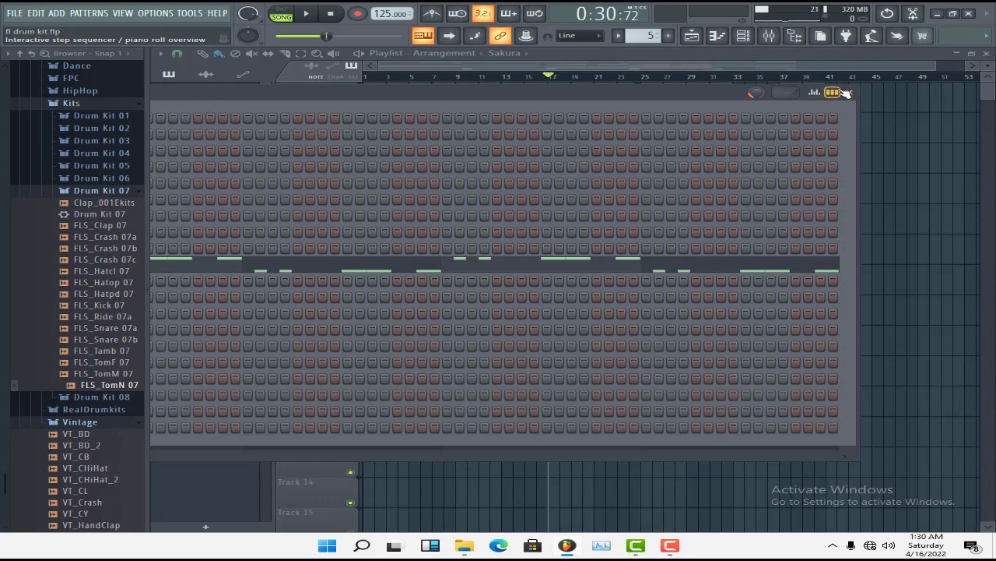
left_click(848, 92)
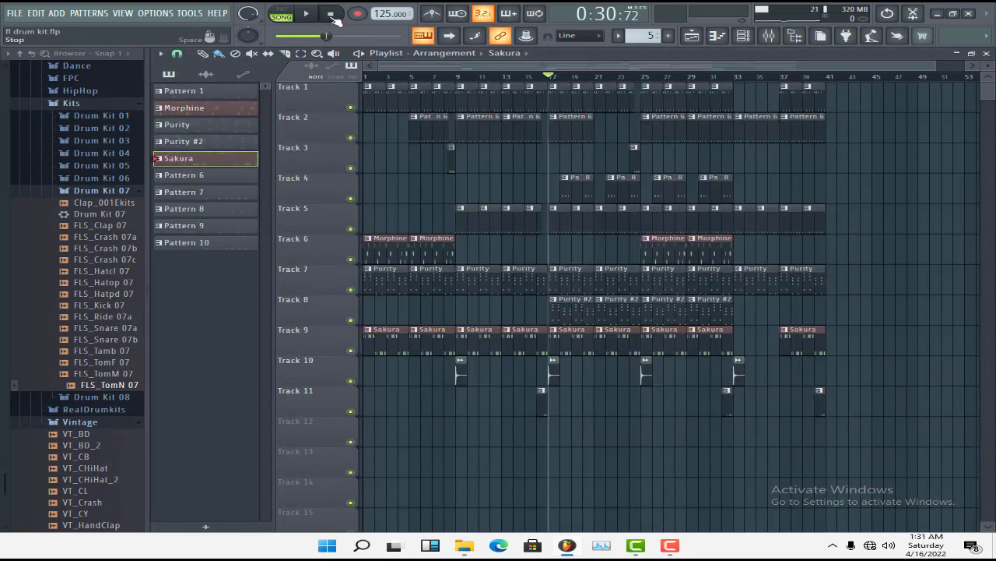
Play the full song arrangement from the beginning to its end and stop playback
left_click(332, 16)
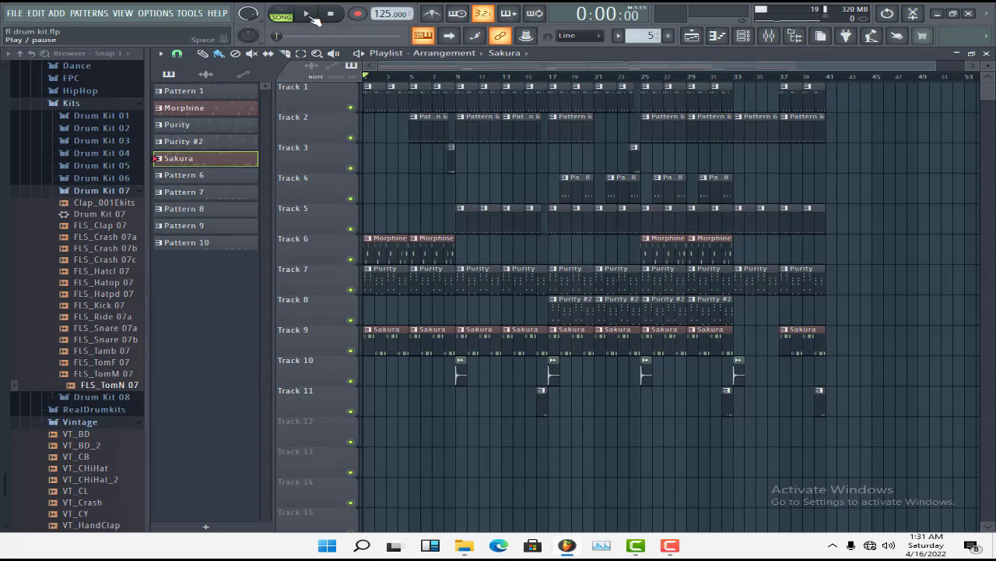
left_click(309, 15)
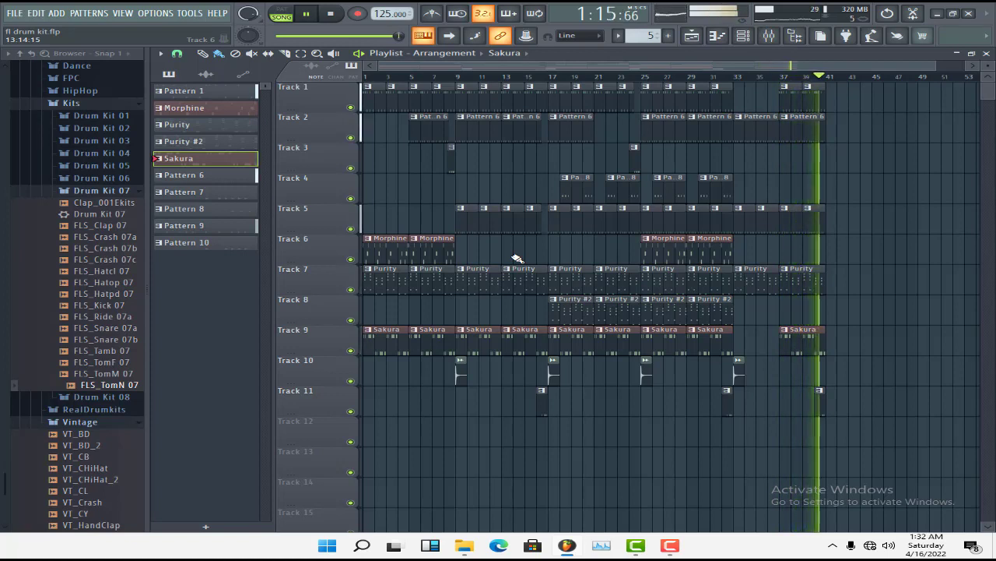
key("space")
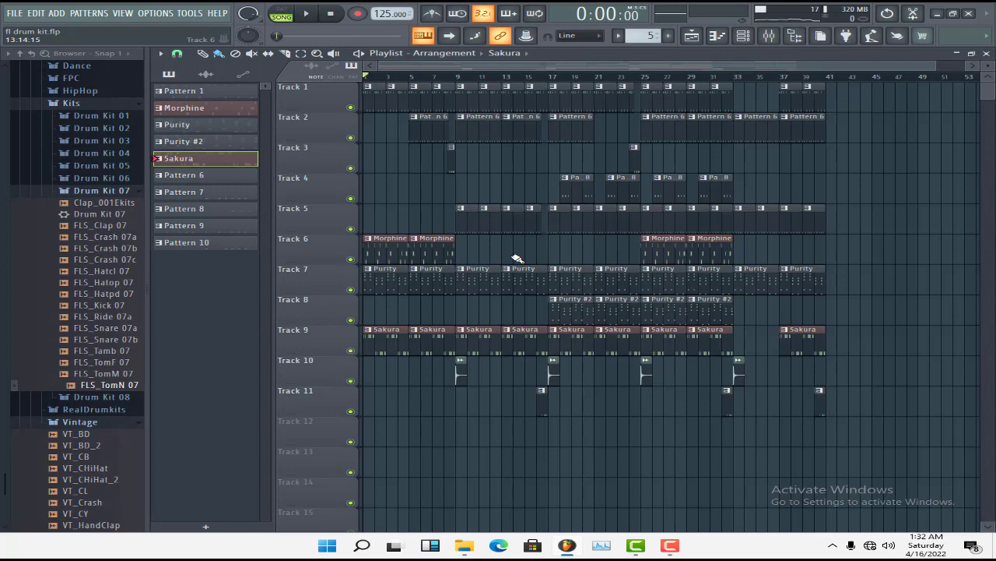
Select the Purity pattern, open its notes in the piano roll and play the pattern to review its chords
left_click(376, 102)
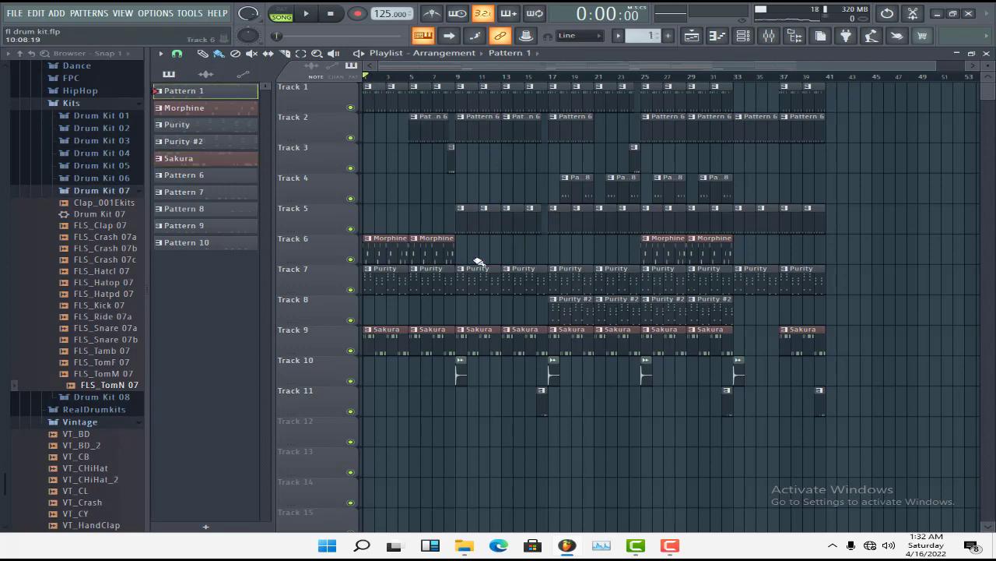
left_click(388, 275)
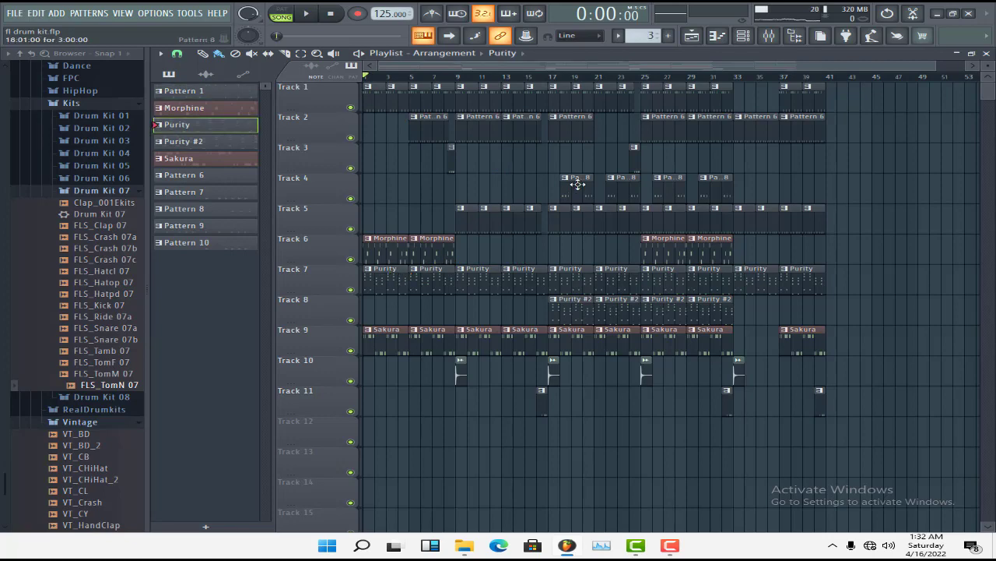
left_click(742, 39)
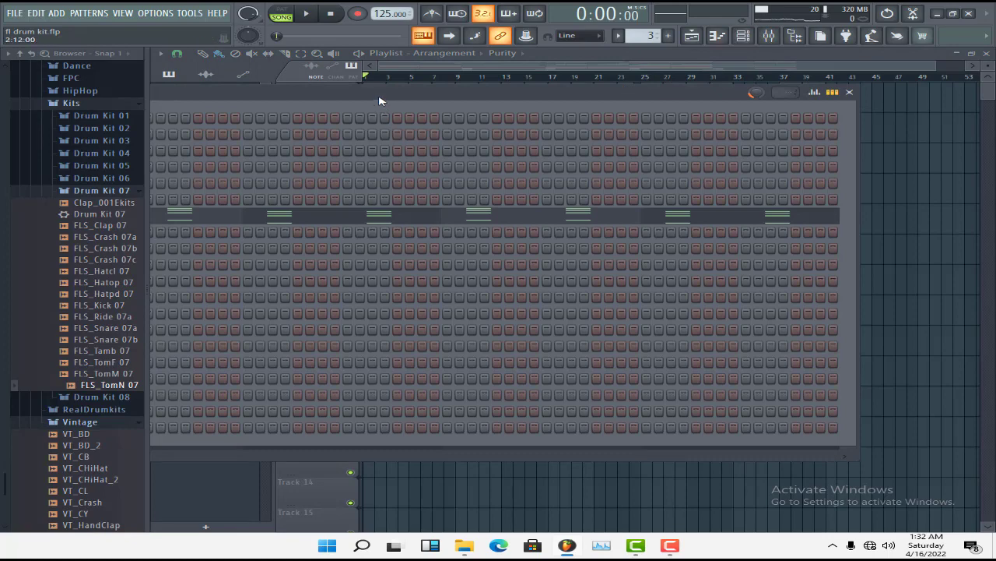
left_click_drag(379, 98, 651, 137)
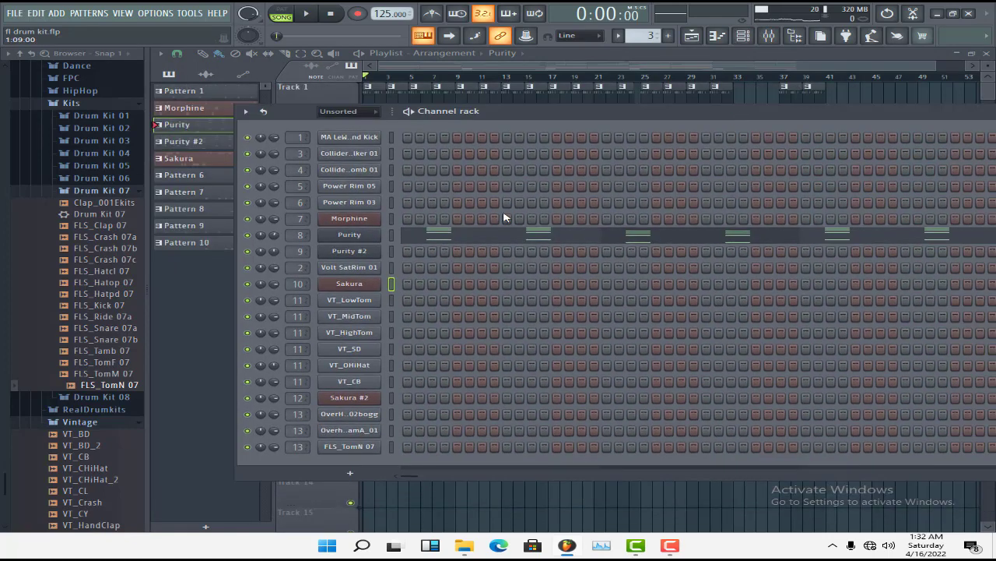
left_click(442, 243)
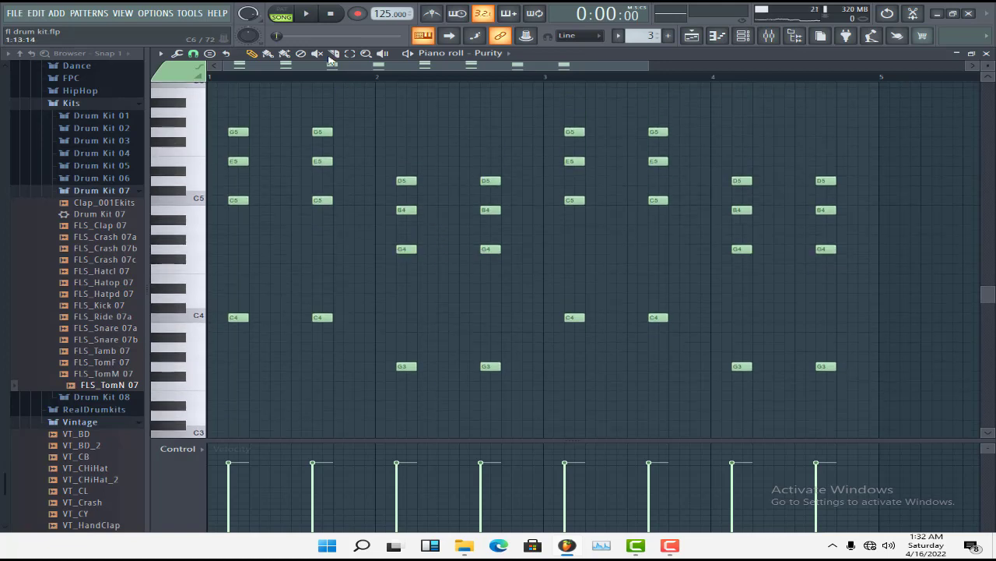
left_click(318, 15)
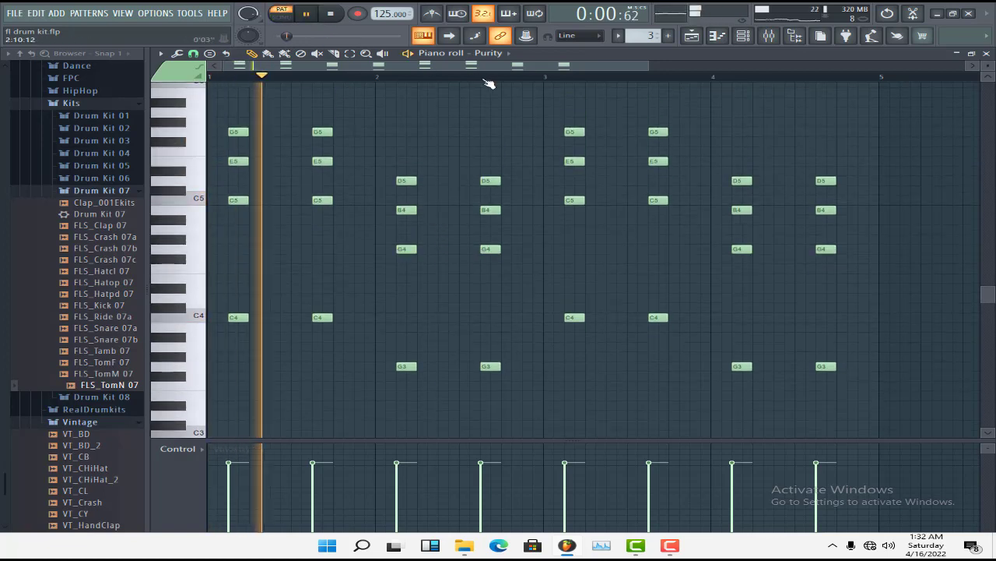
left_click_drag(651, 66, 863, 67)
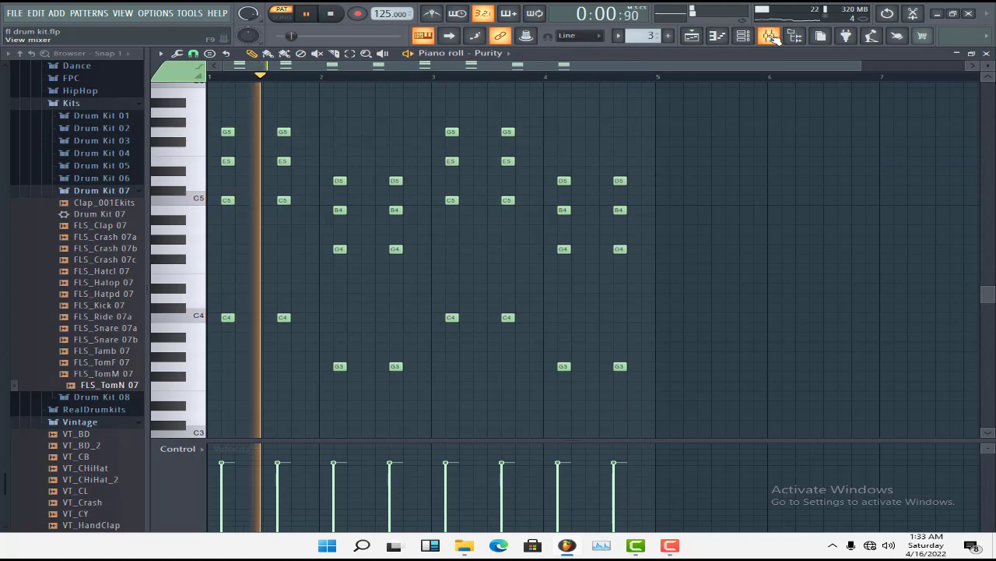
key("space")
Examine the preset loaded in the Purity channel's instrument, then close the instrument window
left_click(744, 36)
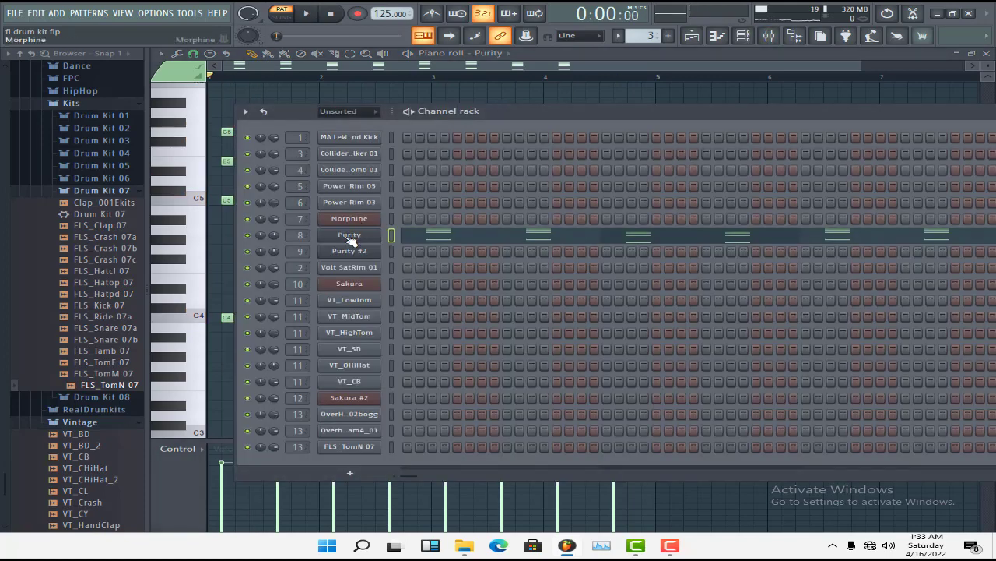
left_click(351, 242)
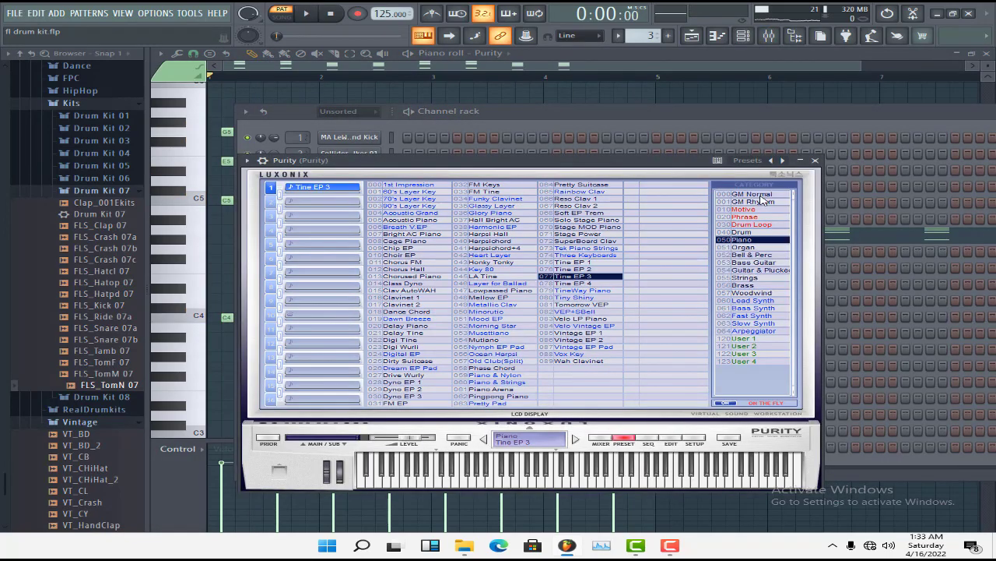
left_click(815, 161)
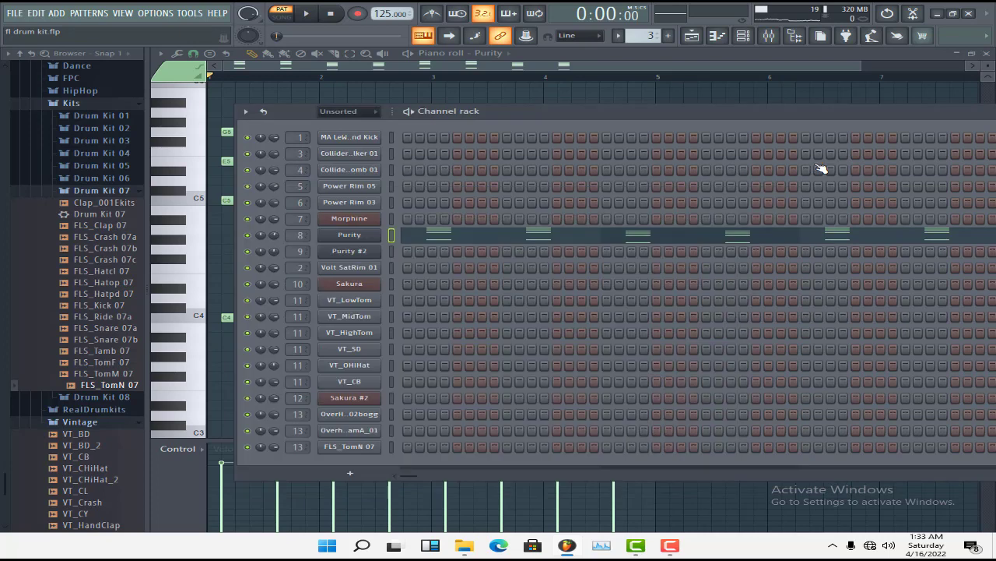
Compare the Purity mixer track with its Fruity Filter bypassed and enabled during playback, and view the filter's settings
left_click(770, 38)
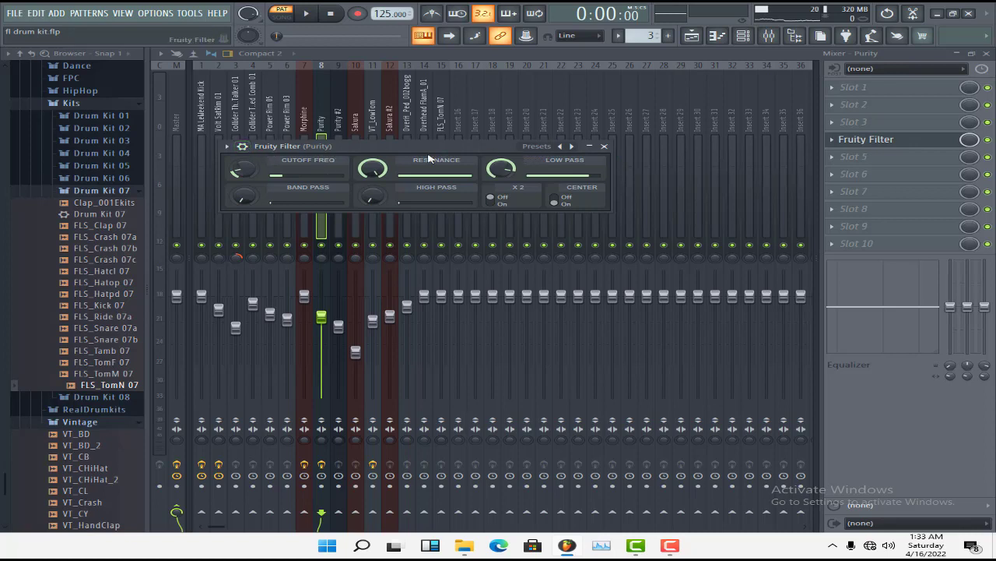
left_click(988, 139)
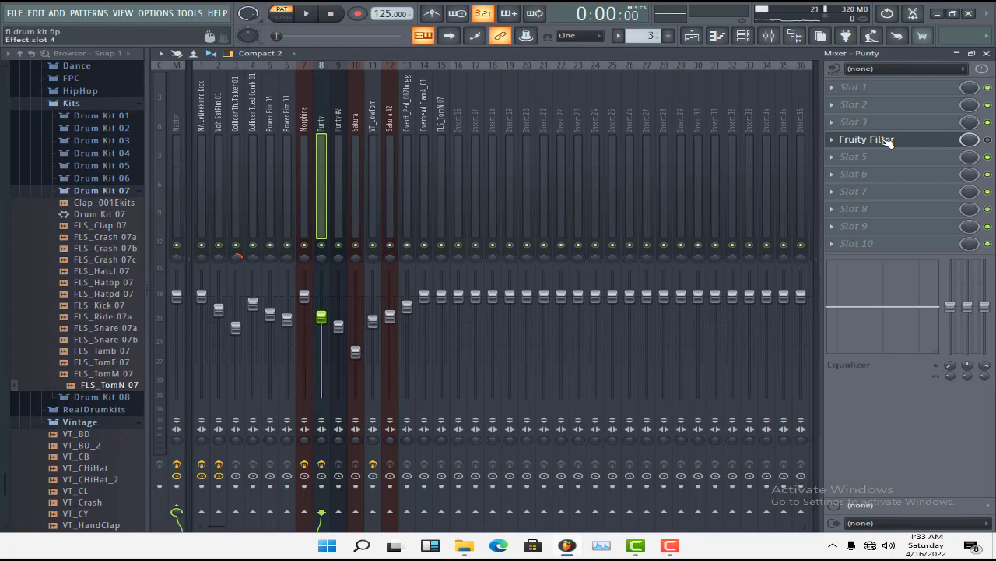
key("space")
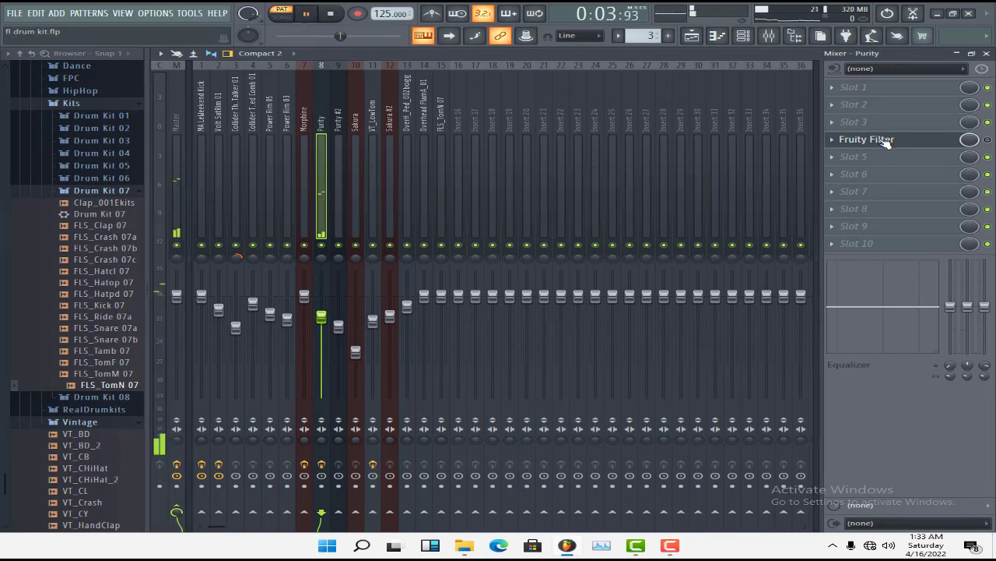
key("space")
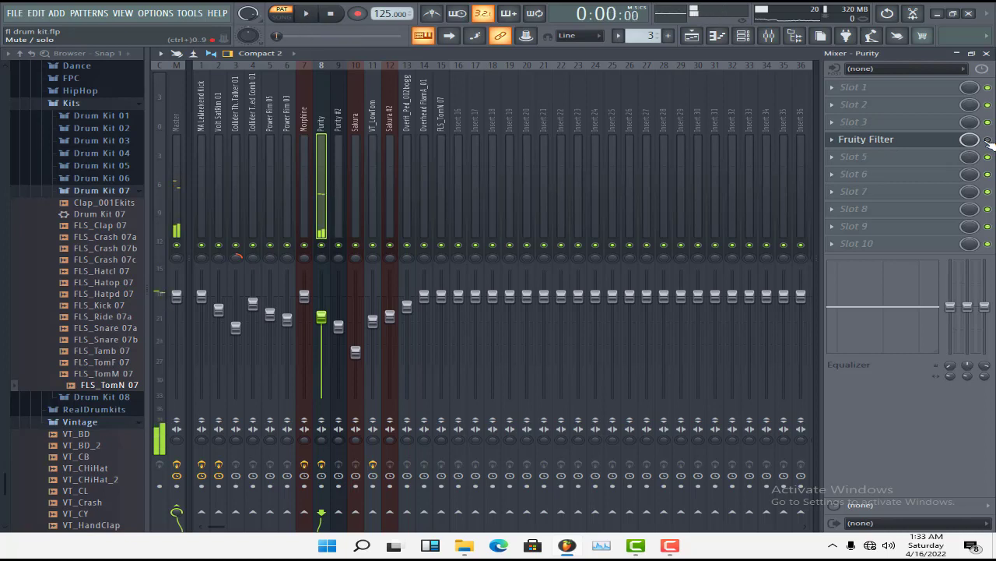
left_click(888, 143)
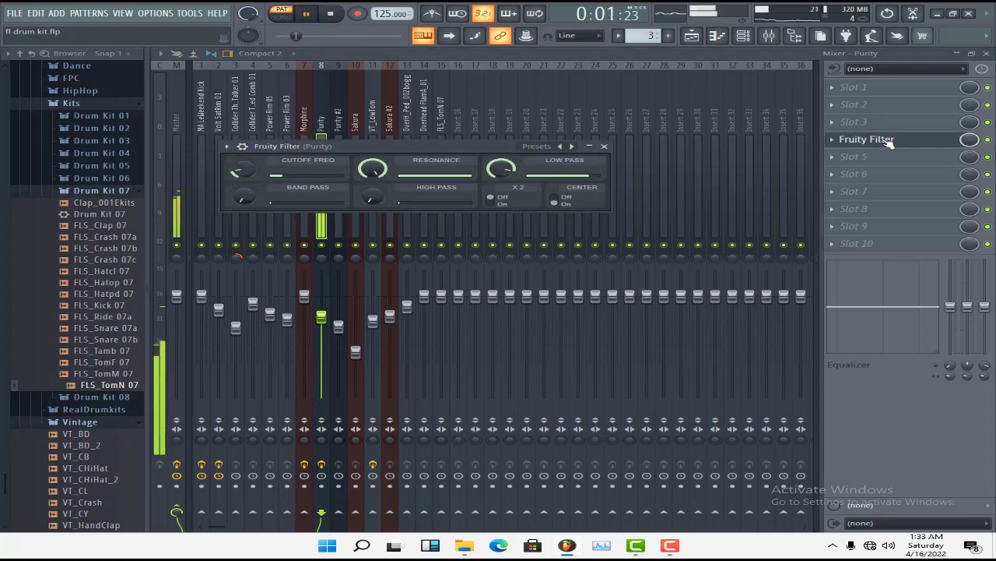
left_click(606, 145)
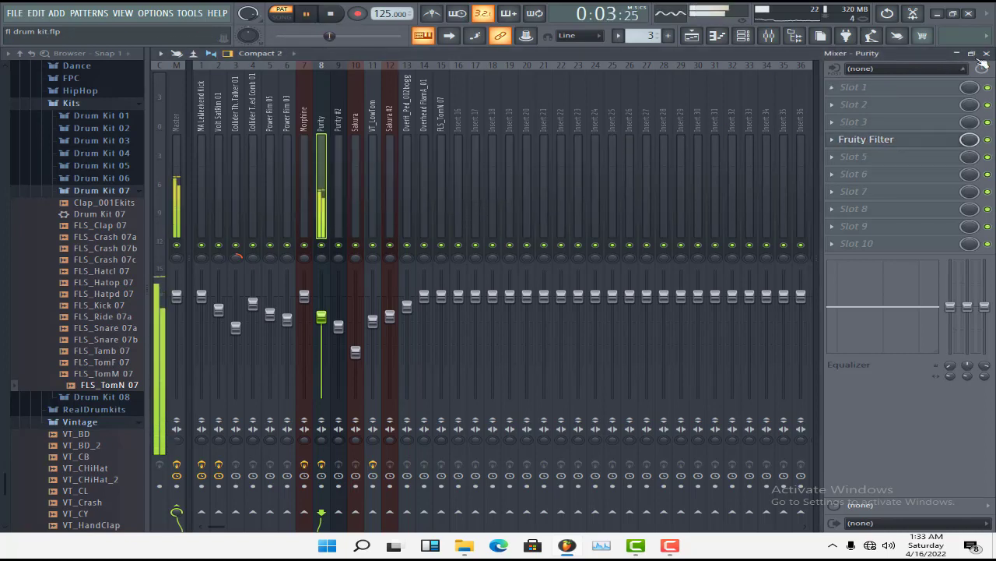
Close the mixer and the Purity piano roll to return to the playlist, and stop playback
left_click(987, 53)
left_click(635, 68)
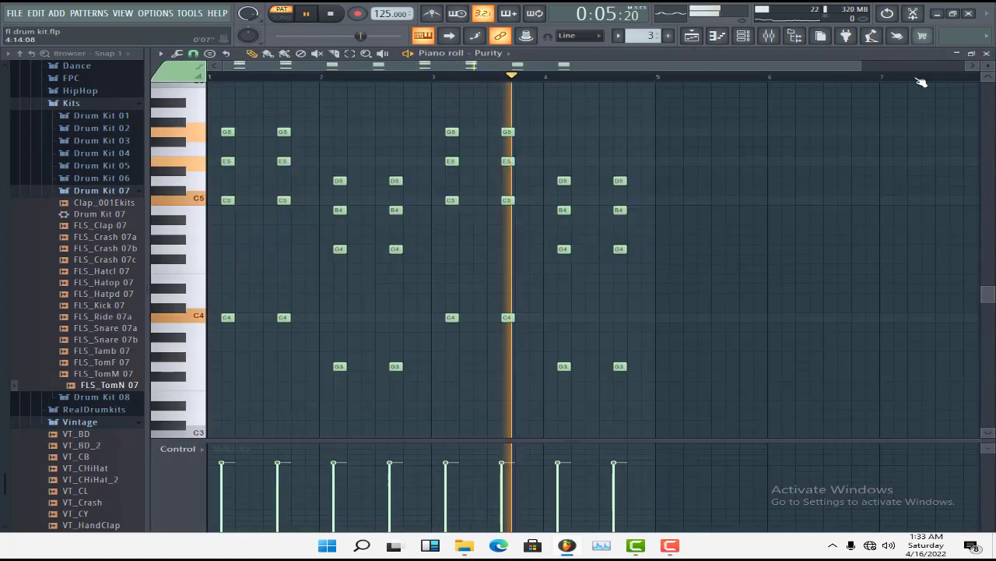
left_click(987, 53)
left_click(584, 67)
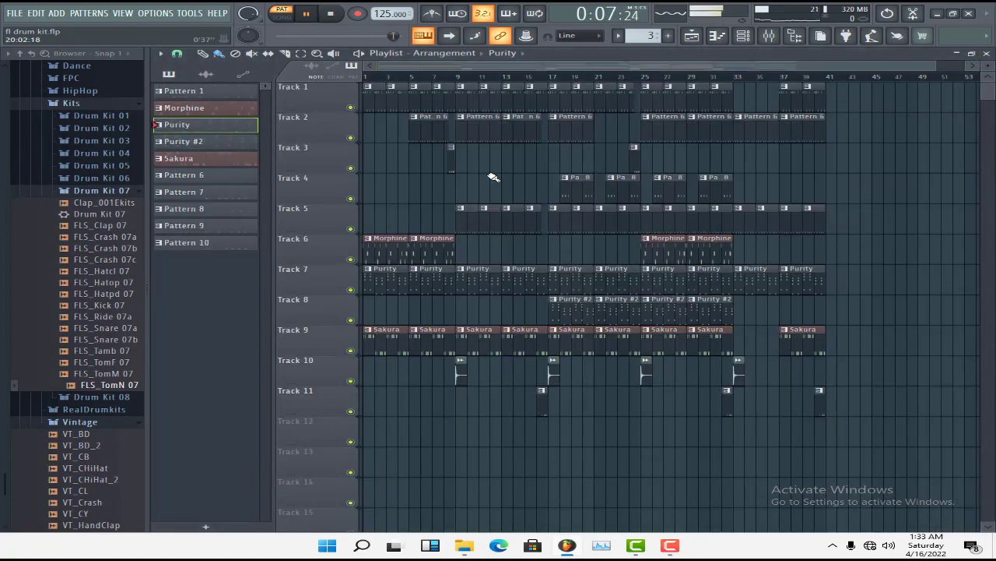
key("space")
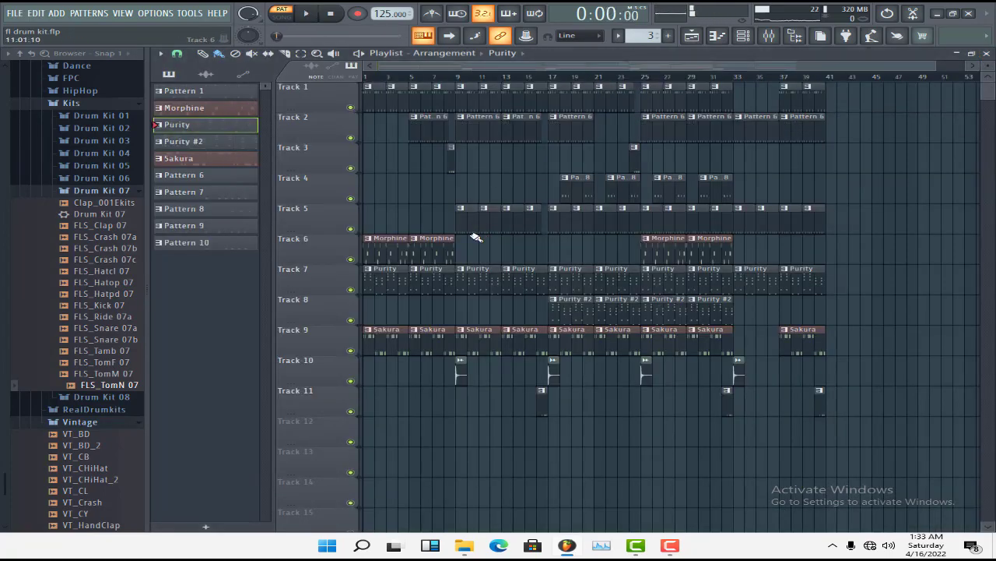
Select the Morphine pattern, open its notes in the piano roll and play the melody
left_click(390, 255)
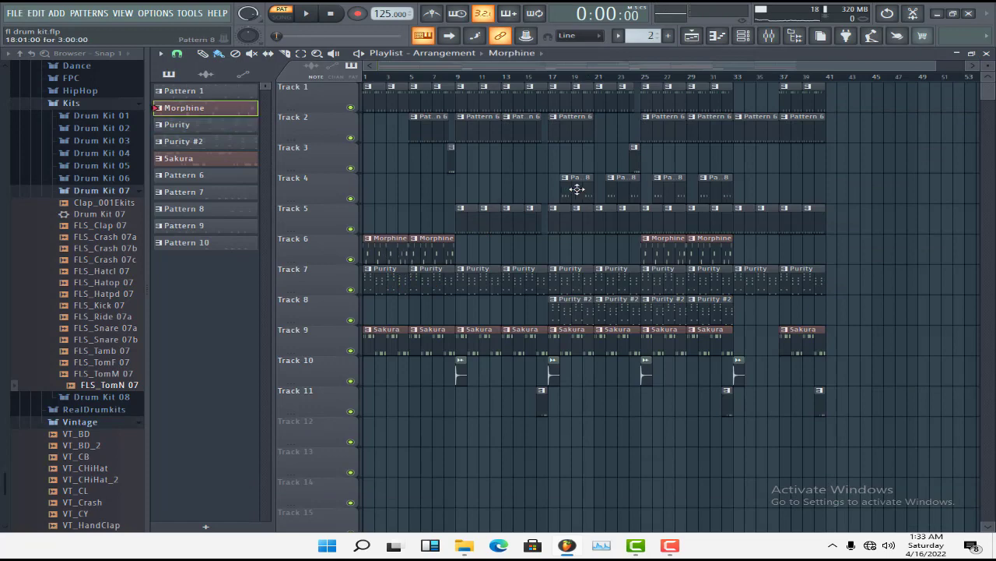
left_click(744, 36)
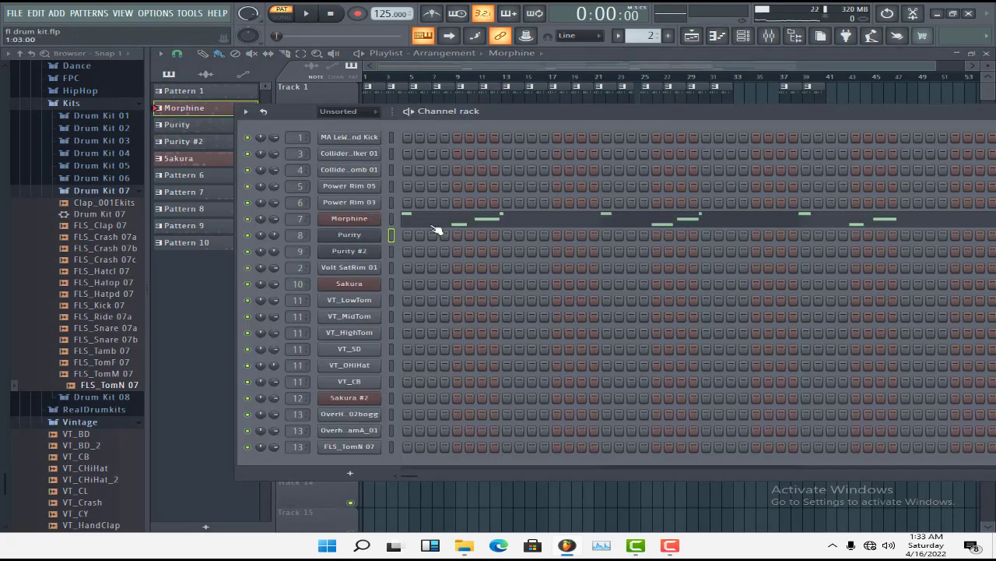
left_click(358, 221)
left_click(573, 225)
scroll(728, 100, "up", 3)
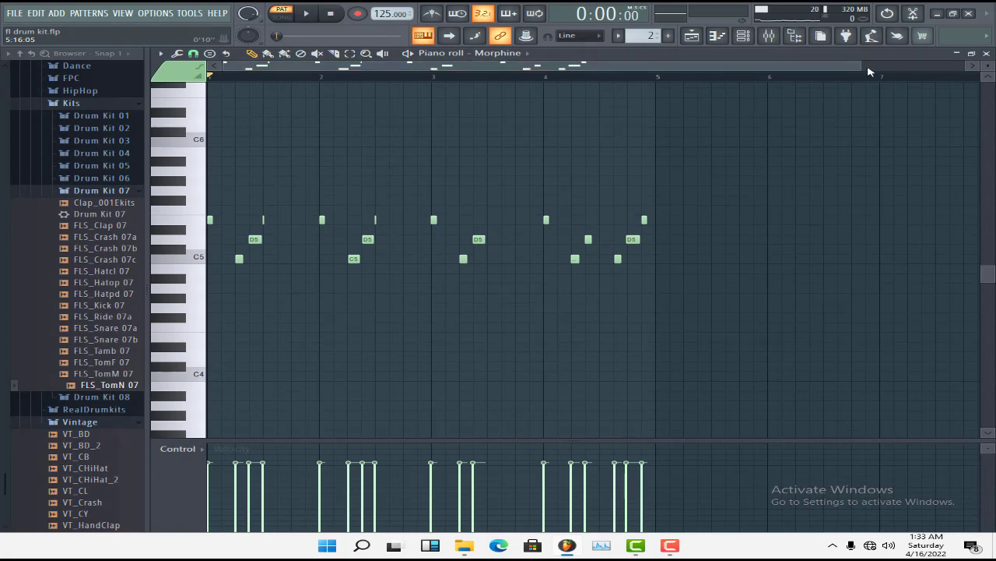
key("space")
left_click(768, 36)
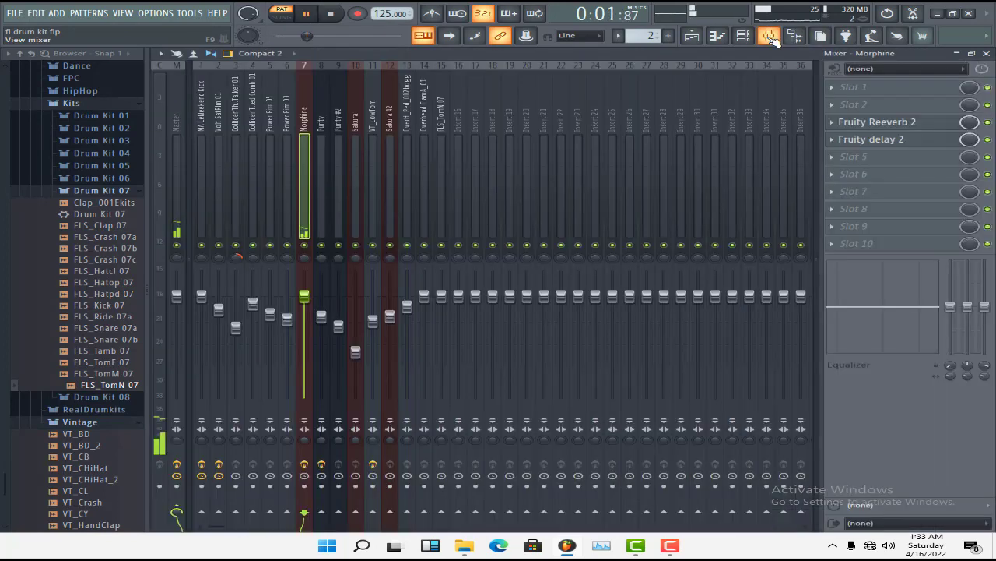
left_click(769, 36)
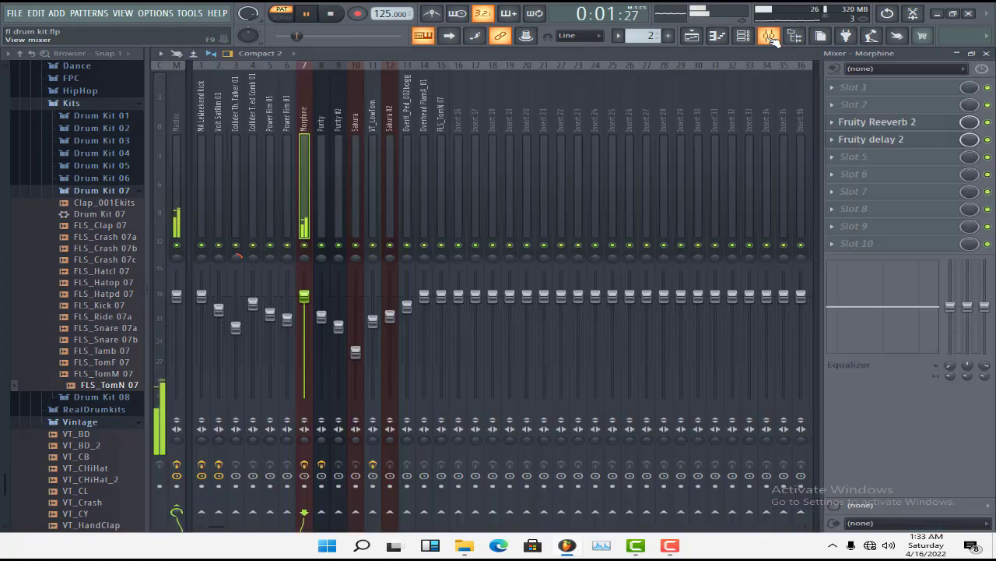
Bypass Fruity Reeverb 2 and Fruity delay 2 on the Morphine mixer track, audition the dry sound, and open the Reeverb 2 settings
left_click(769, 36)
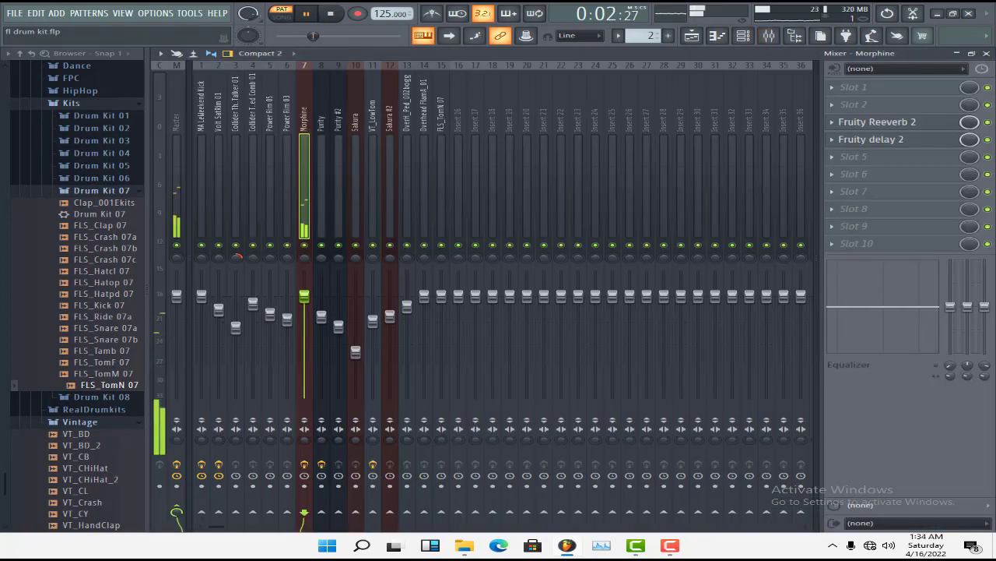
key("space")
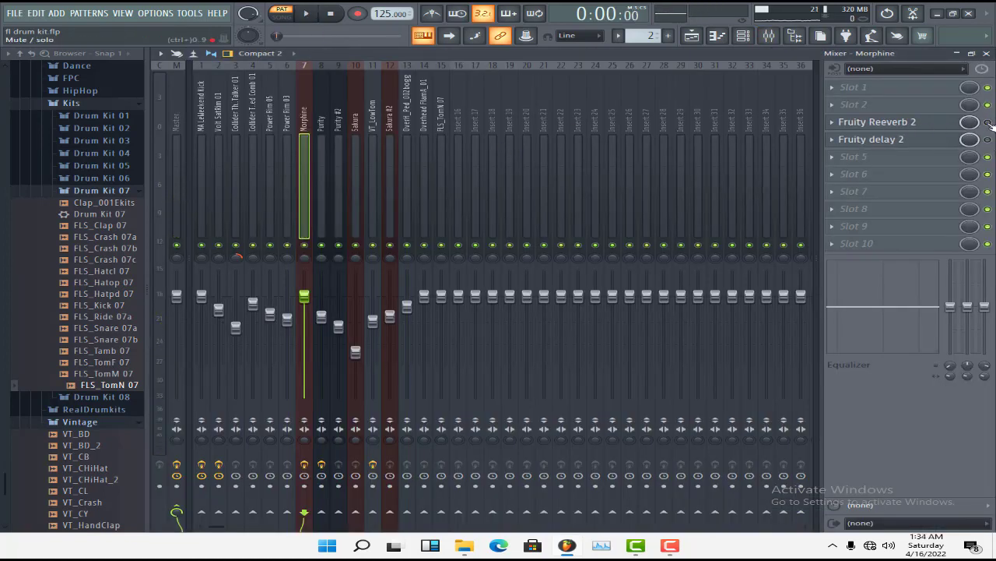
key("space")
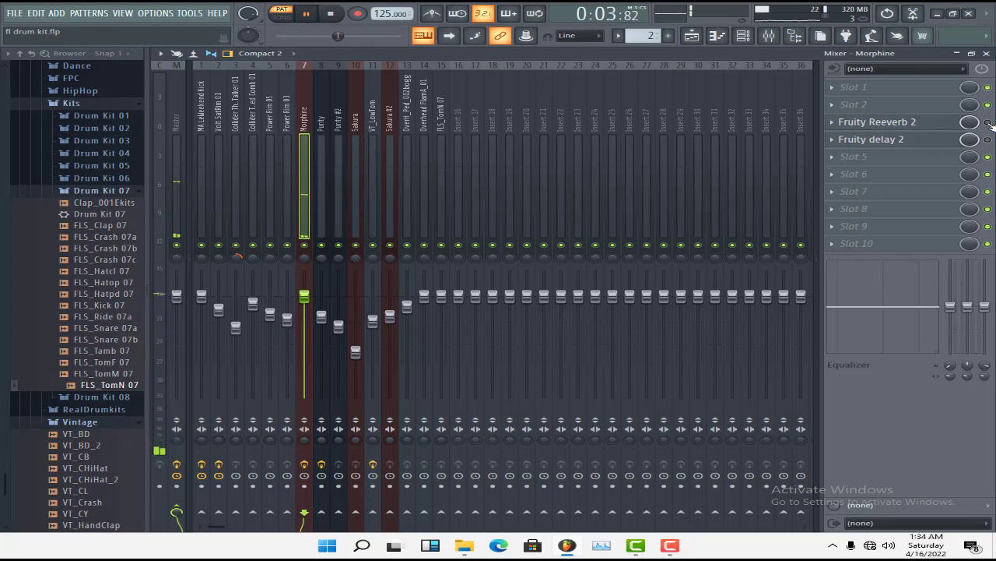
left_click(919, 122)
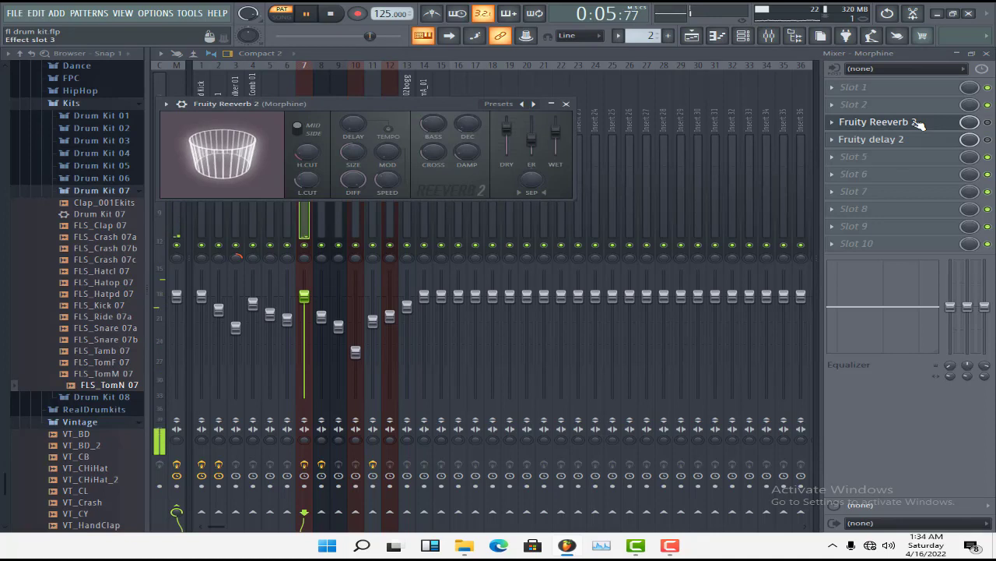
key("space")
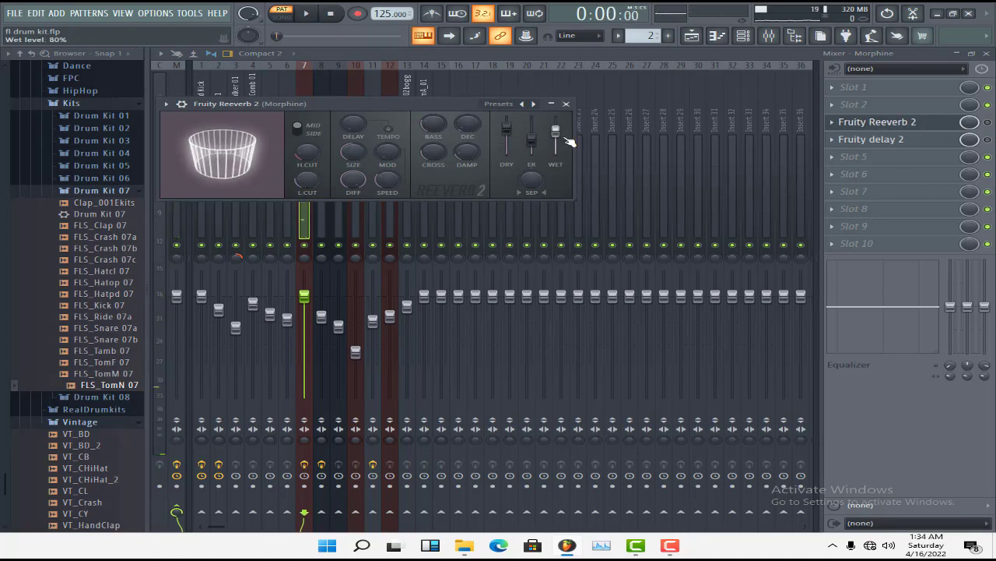
Close the Reeverb 2 settings, then view Fruity delay 2 on the Morphine track, including the step options for its delay time
left_click(566, 104)
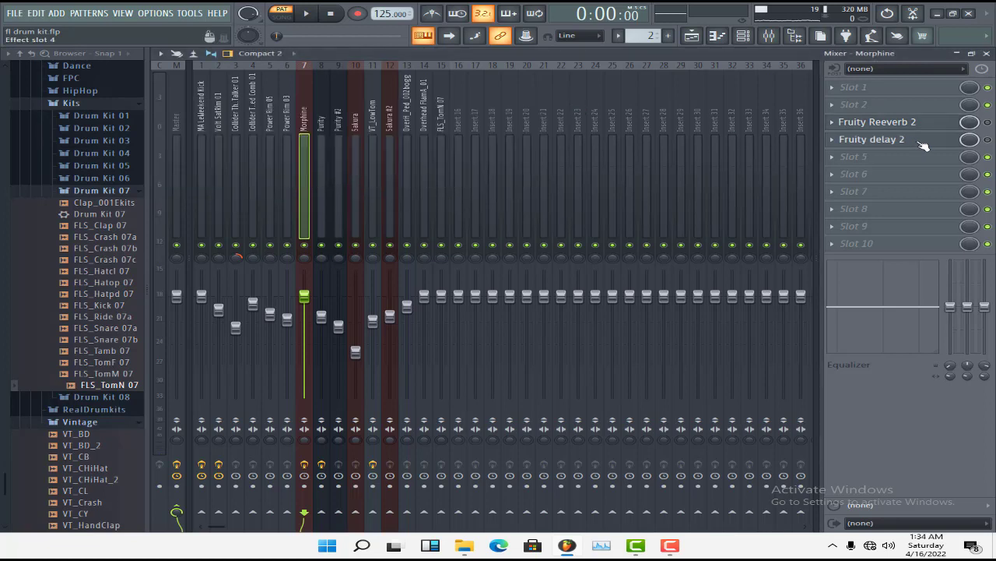
left_click(927, 145)
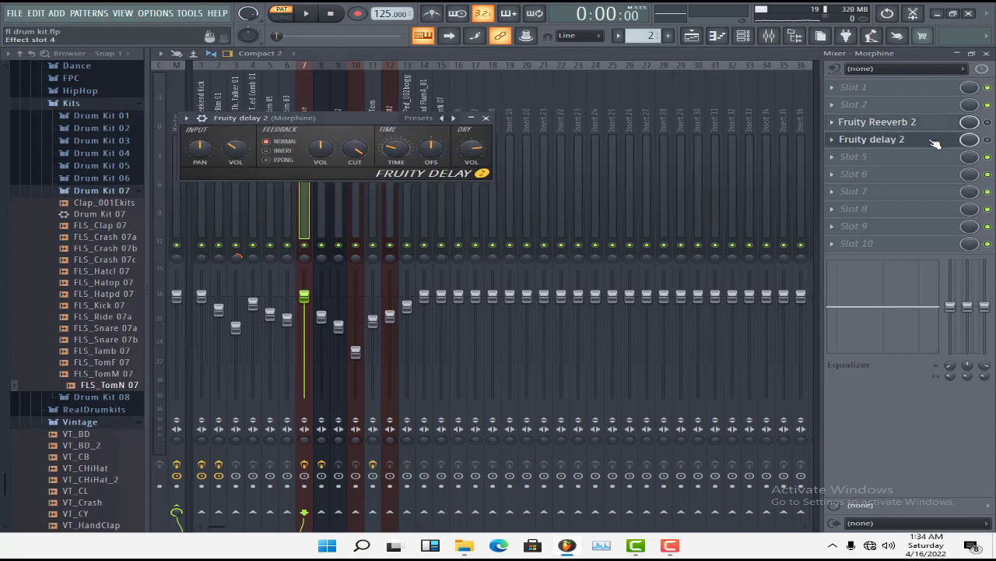
right_click(394, 149)
mouse_move(508, 163)
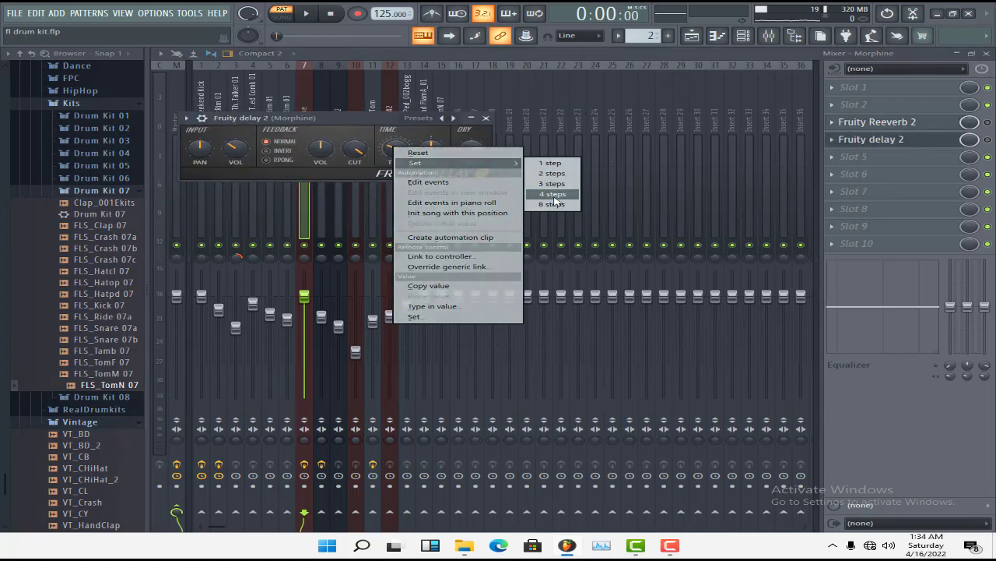
left_click(346, 127)
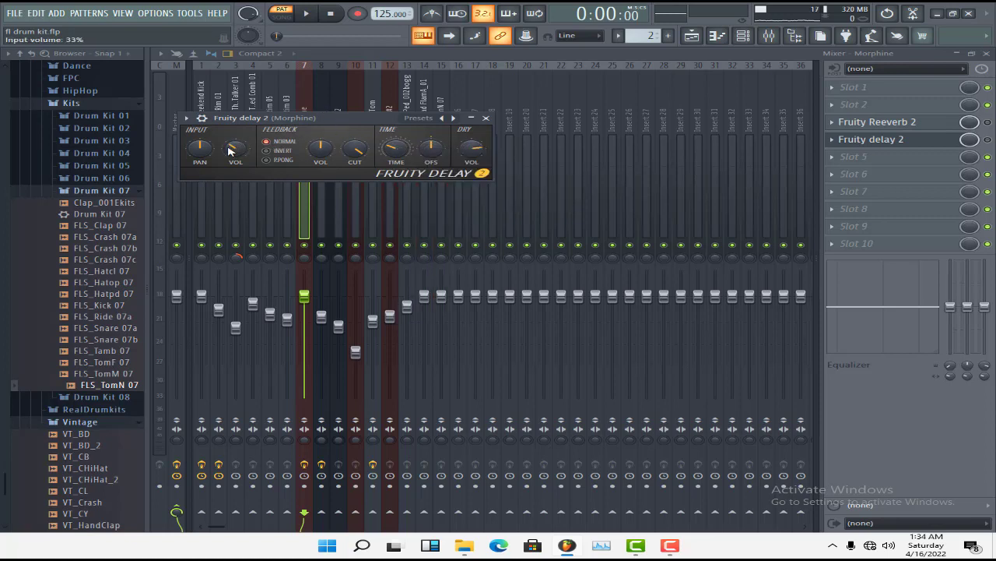
left_click(487, 119)
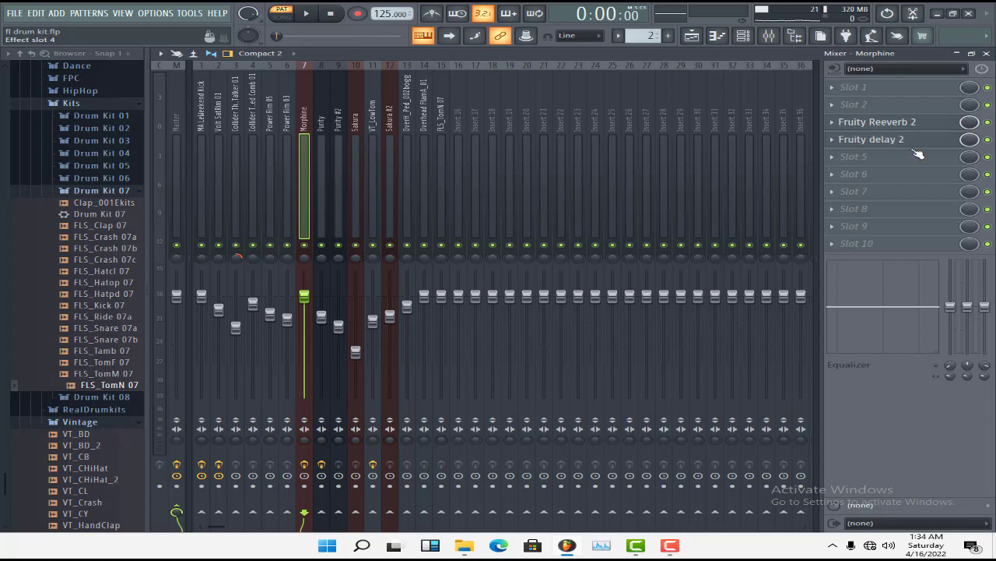
Play the Morphine melody with Fruity Reeverb 2 and Fruity delay 2 enabled, then stop playback and return to the playlist
key("space")
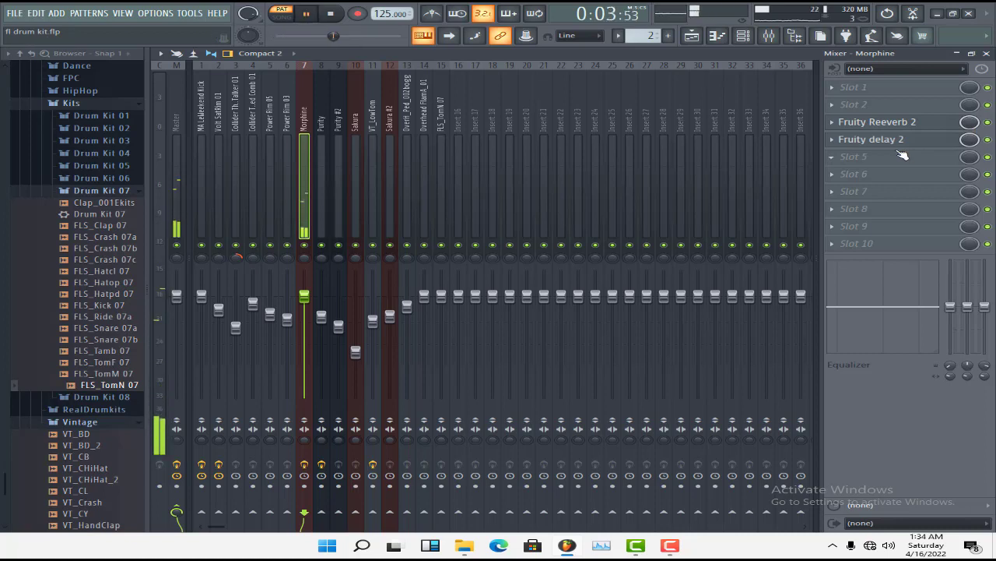
left_click(985, 54)
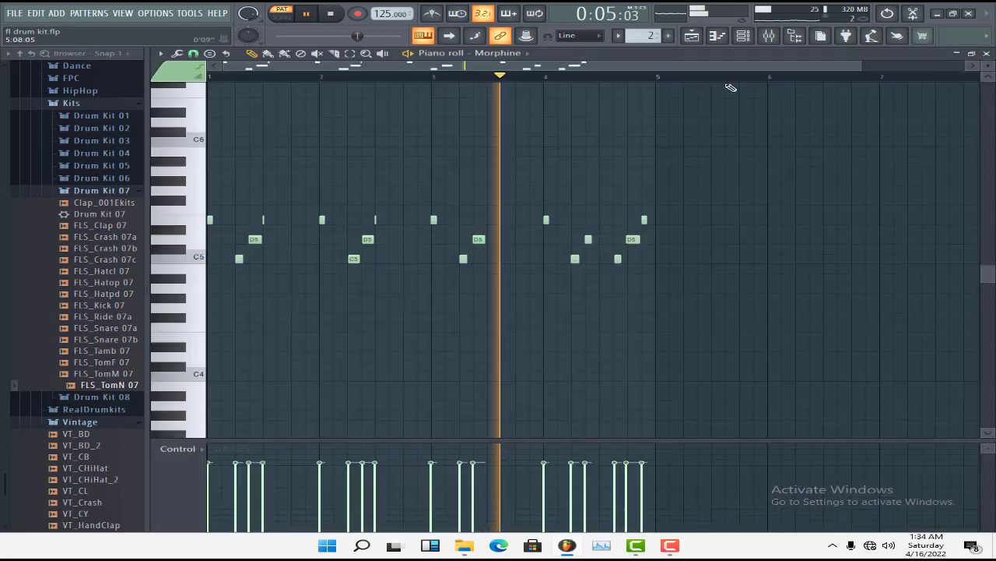
left_click(986, 53)
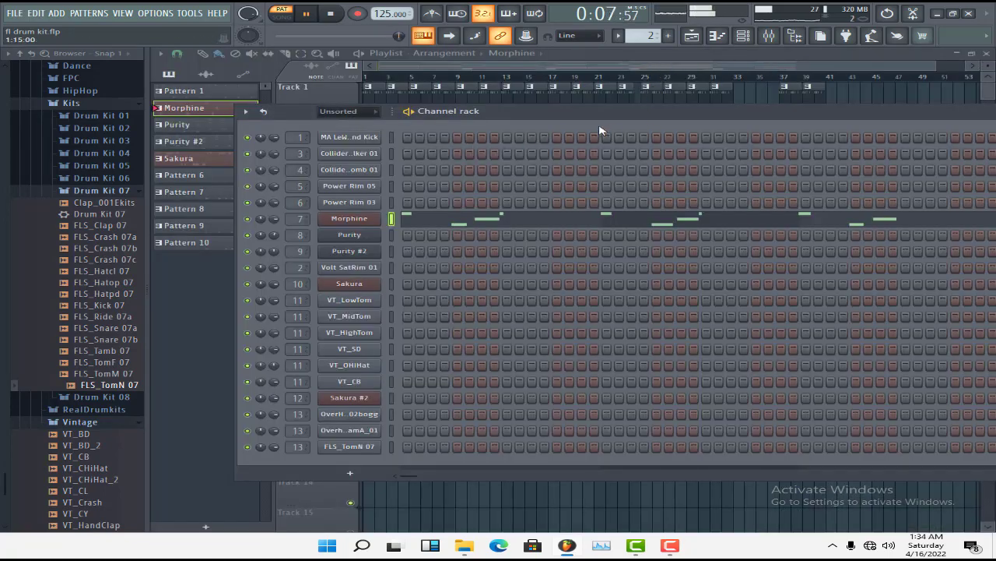
key("space")
double_click(478, 115)
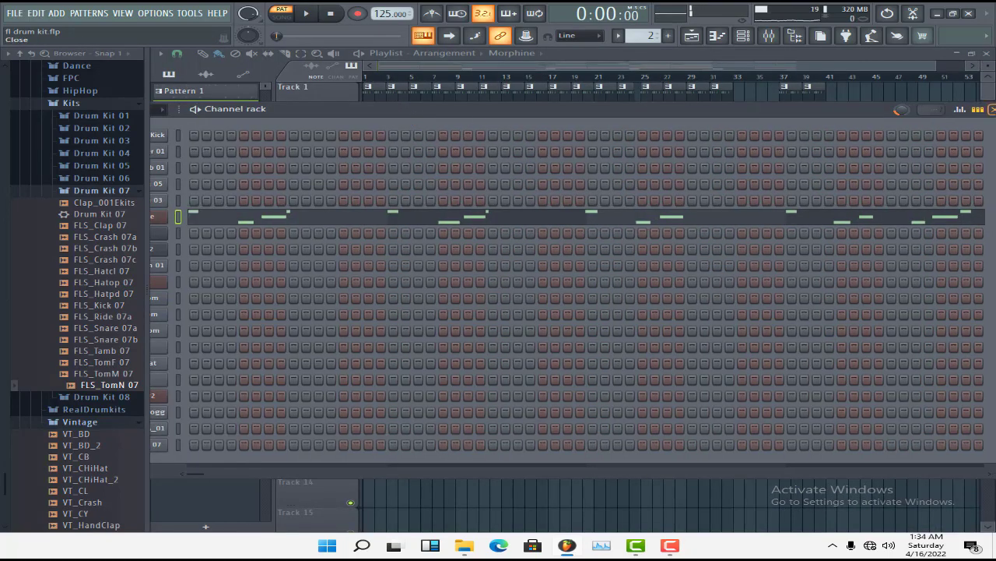
left_click(992, 109)
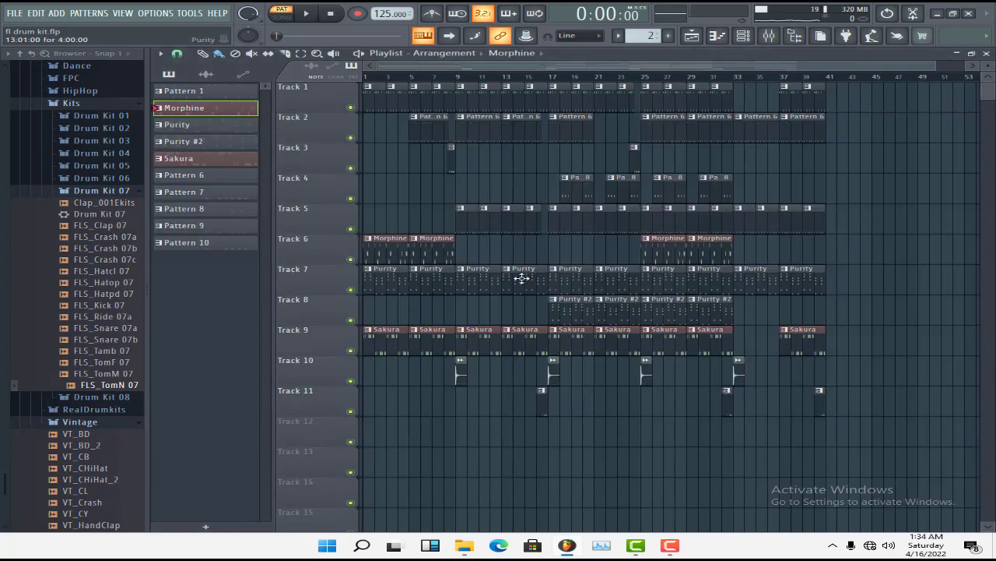
Open the Purity #2 pattern from track 8 in the piano roll, review its chords from the first bar and play them
double_click(573, 313)
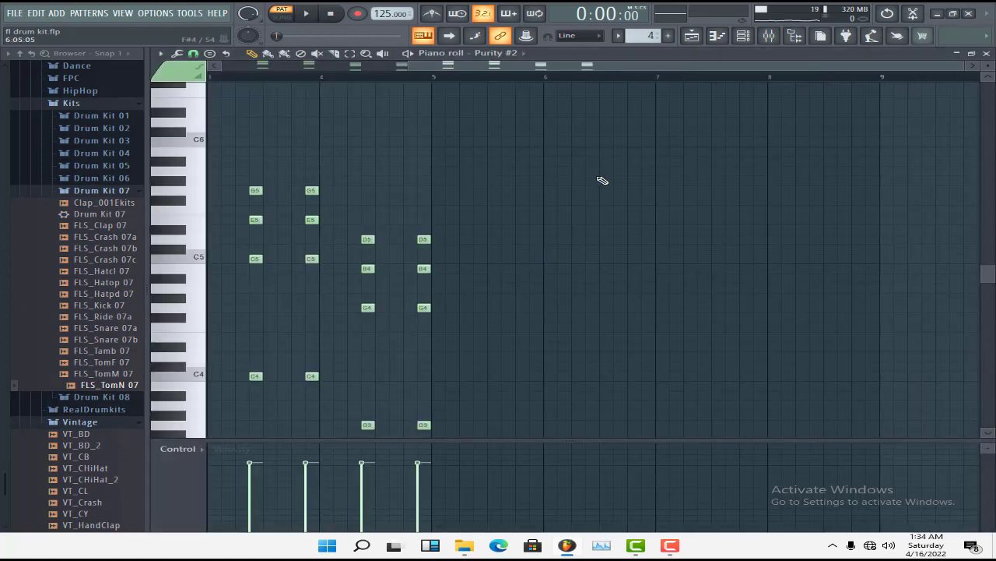
scroll(599, 168, "down", 3)
left_click_drag(584, 70, 394, 70)
scroll(331, 206, "up", 1)
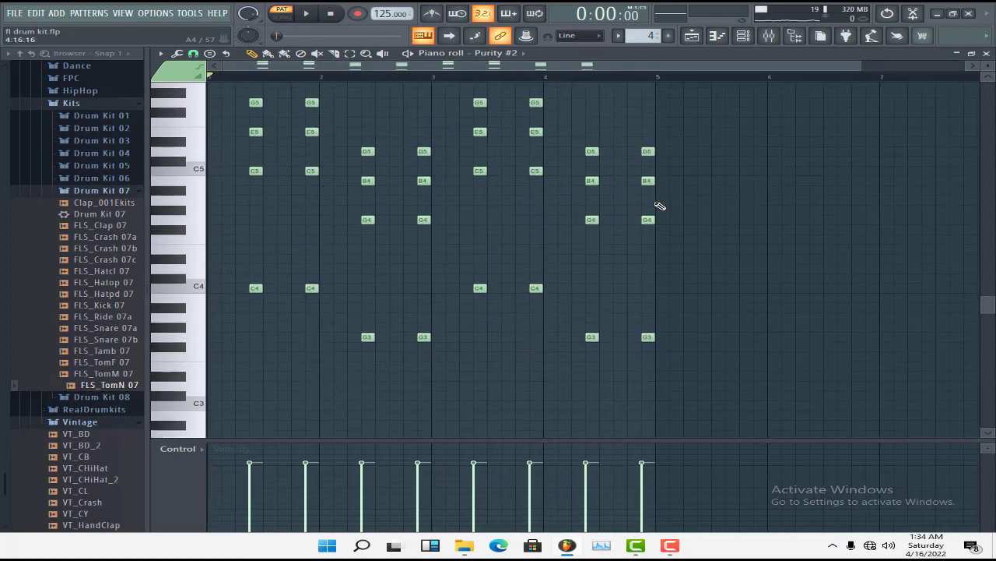
scroll(658, 207, "up", 1)
key("space")
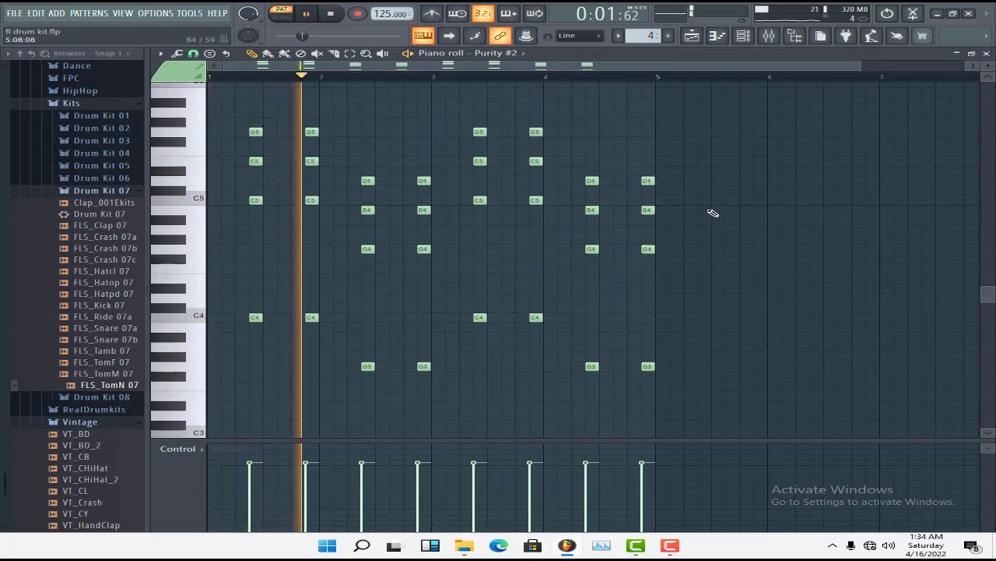
View the preset loaded in the Purity #2 instrument during playback, then close the instrument and the channel rack
left_click(743, 36)
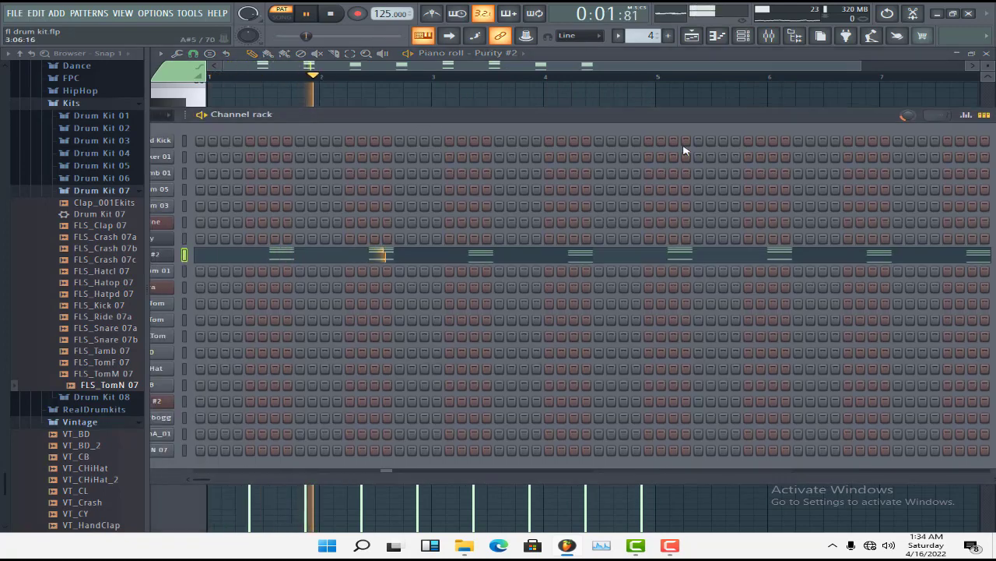
left_click_drag(408, 118, 580, 130)
left_click(331, 268)
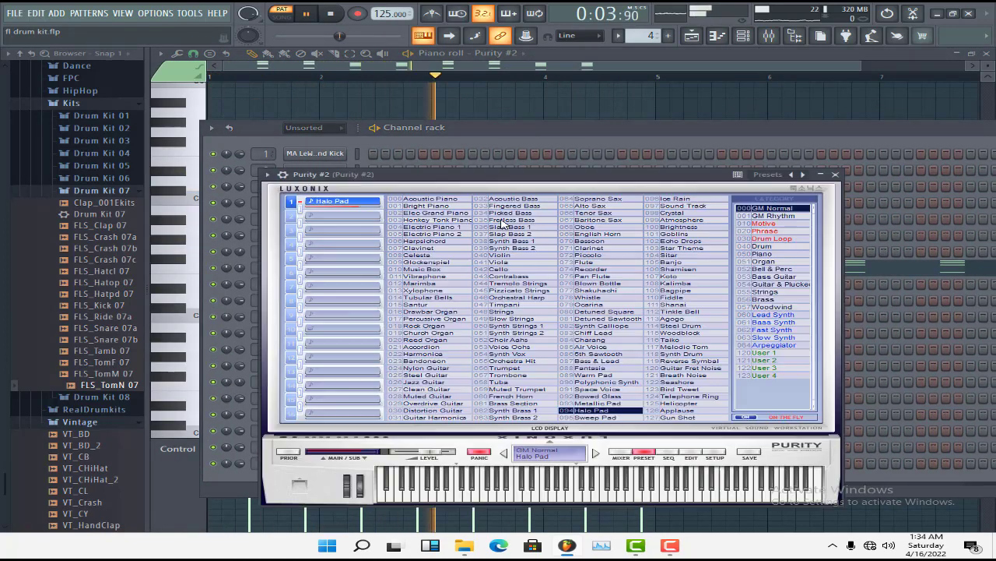
left_click(835, 173)
left_click(744, 37)
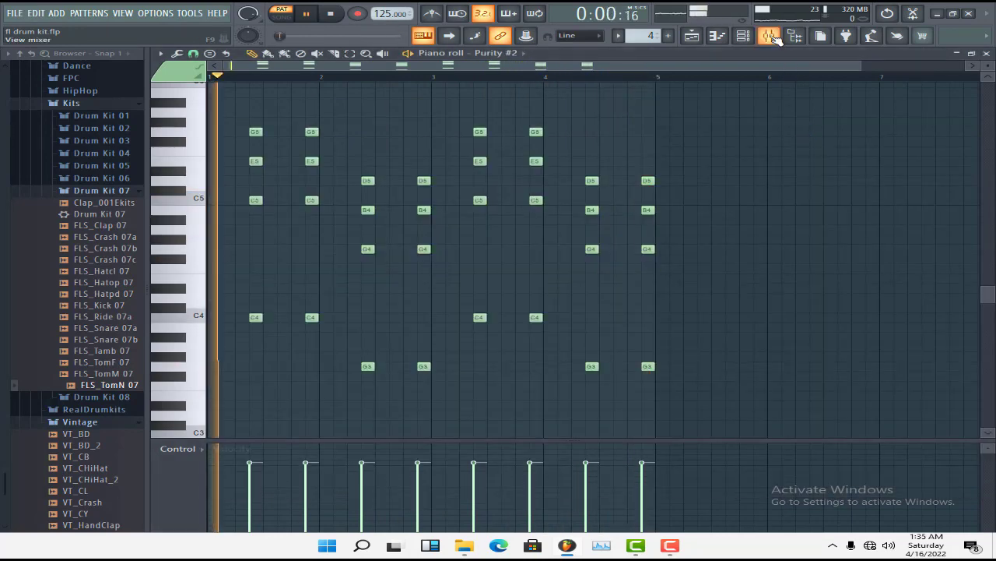
Check the Purity #2 mixer track for effects, then return to the playlist and stop playback
left_click(773, 36)
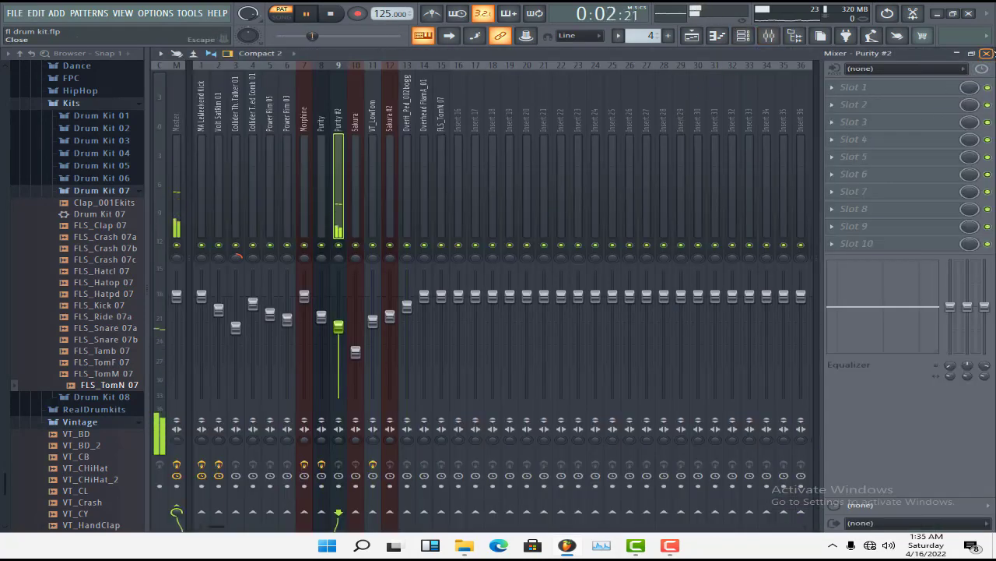
left_click(986, 53)
left_click(987, 53)
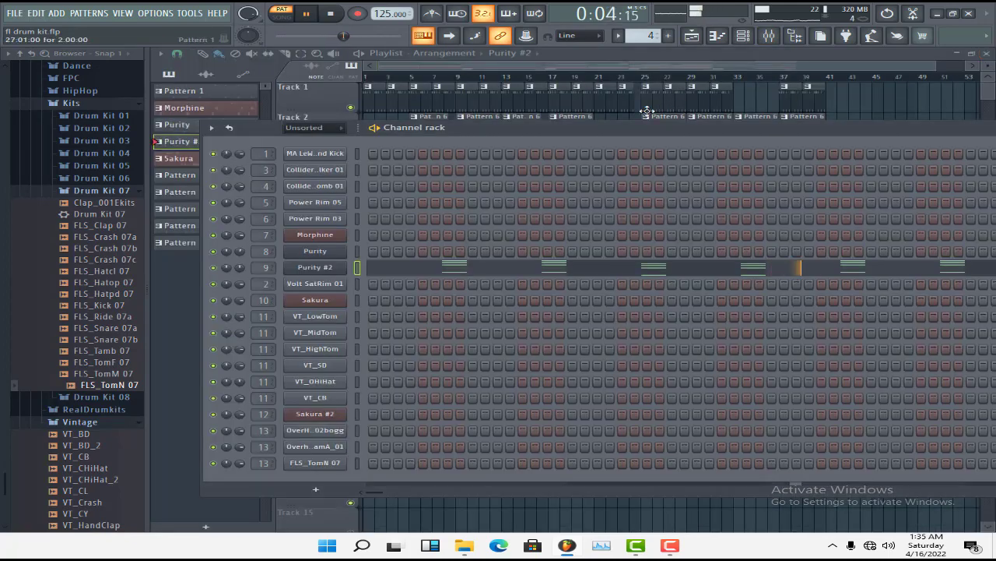
key("space")
left_click(629, 64)
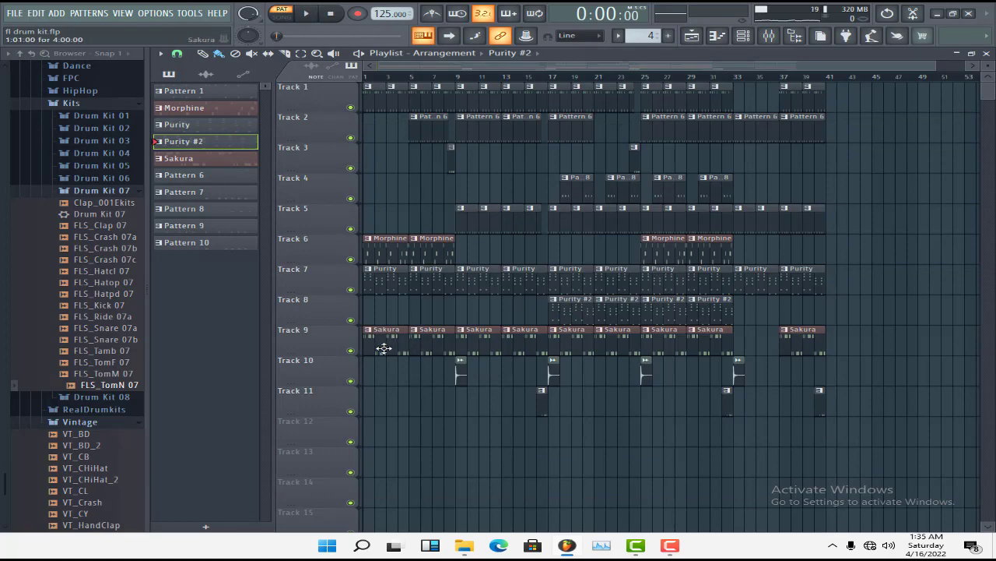
Open the Sakura pattern from track 9 in the piano roll and view the preset loaded in its Sakura instrument
double_click(384, 348)
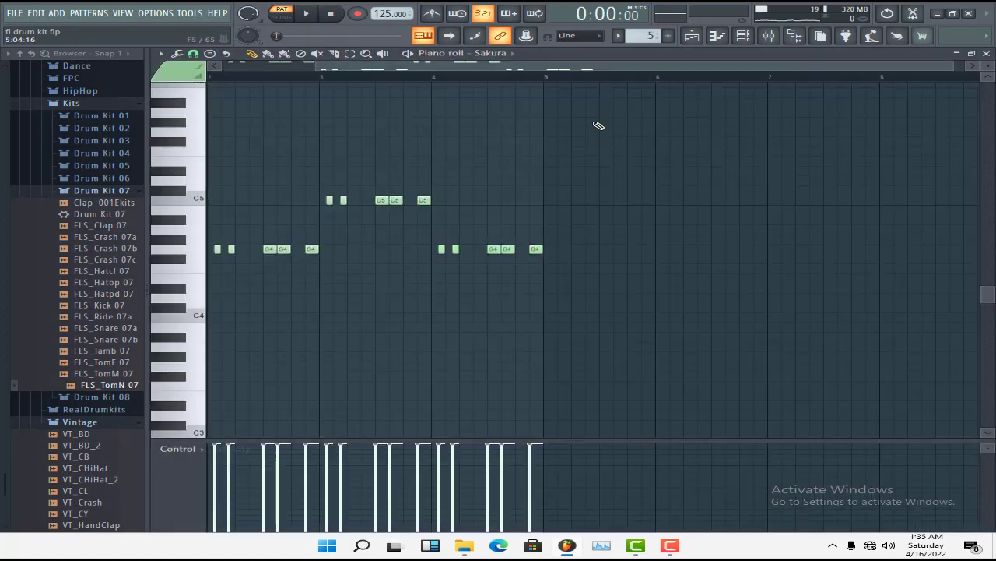
left_click_drag(641, 69, 547, 68)
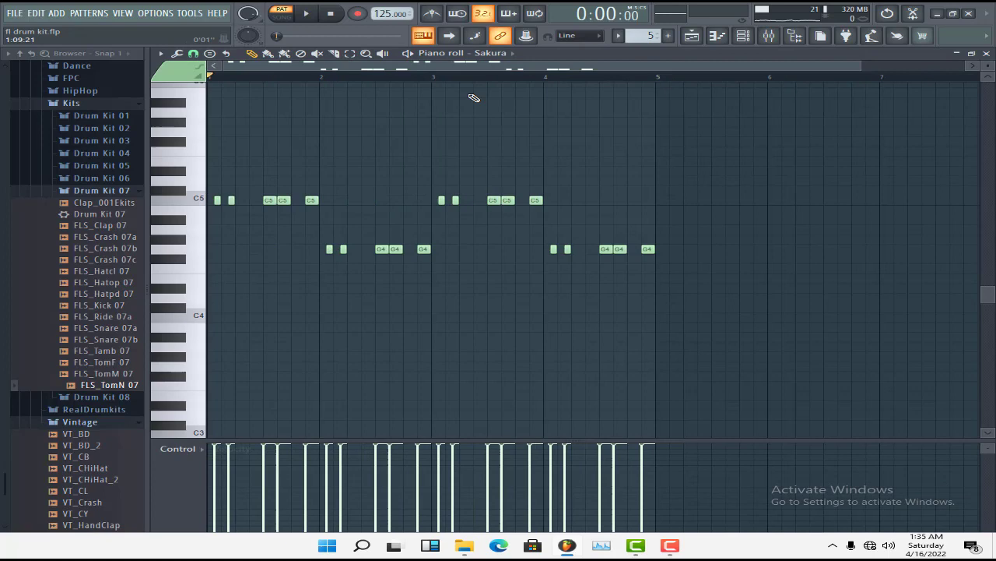
left_click(763, 39)
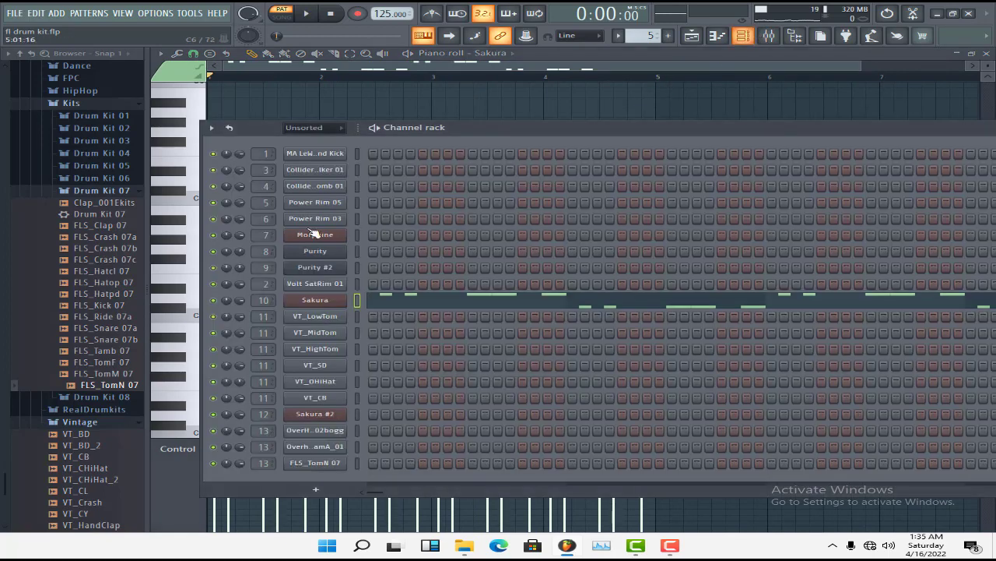
left_click(314, 300)
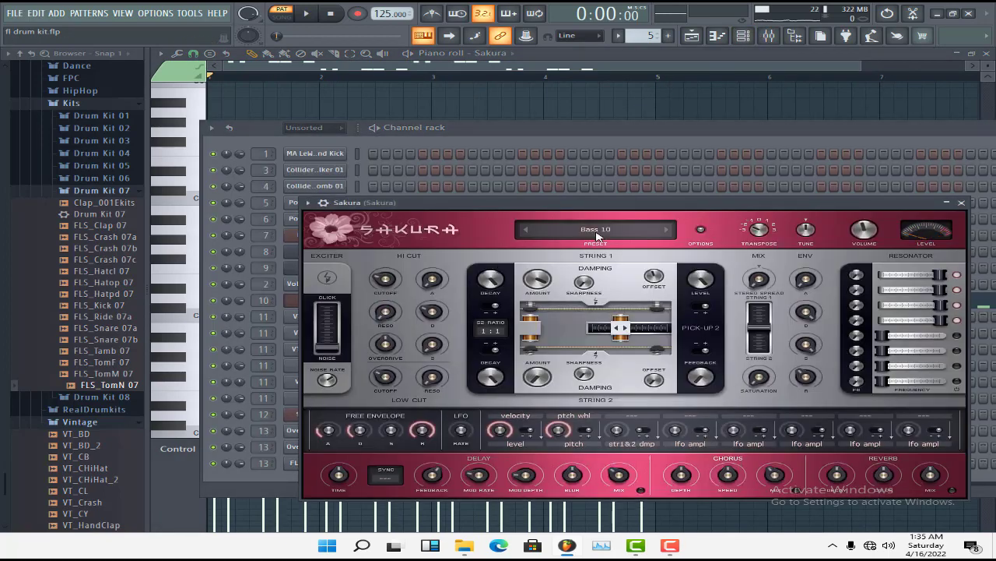
left_click(964, 203)
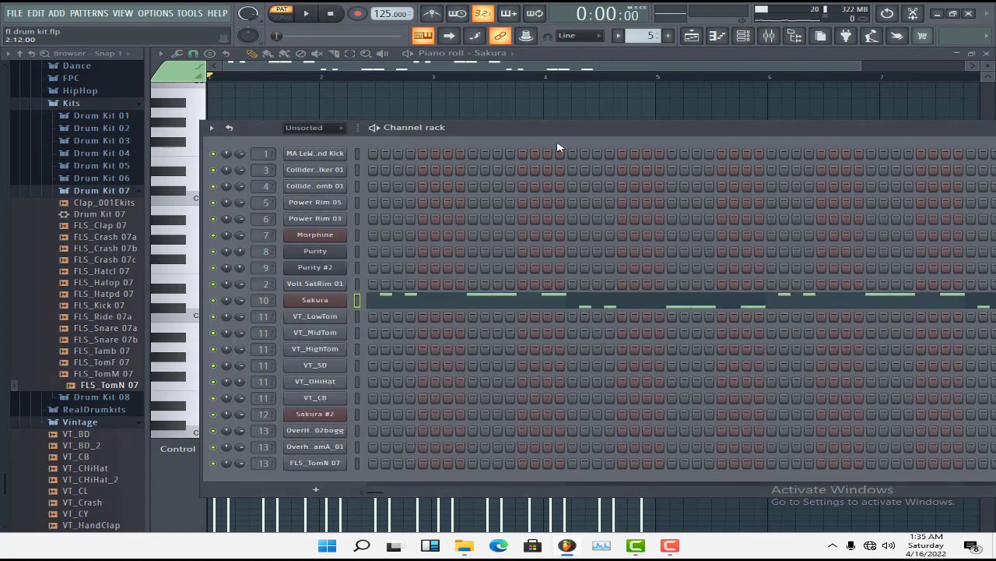
left_click(442, 304)
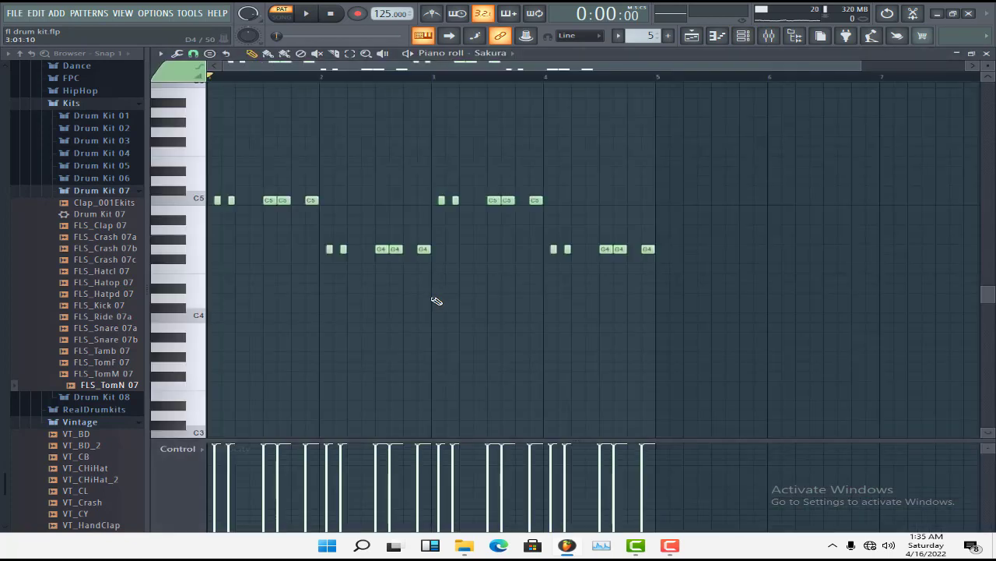
Play the Sakura notes and check the Sakura mixer track for effects
key("space")
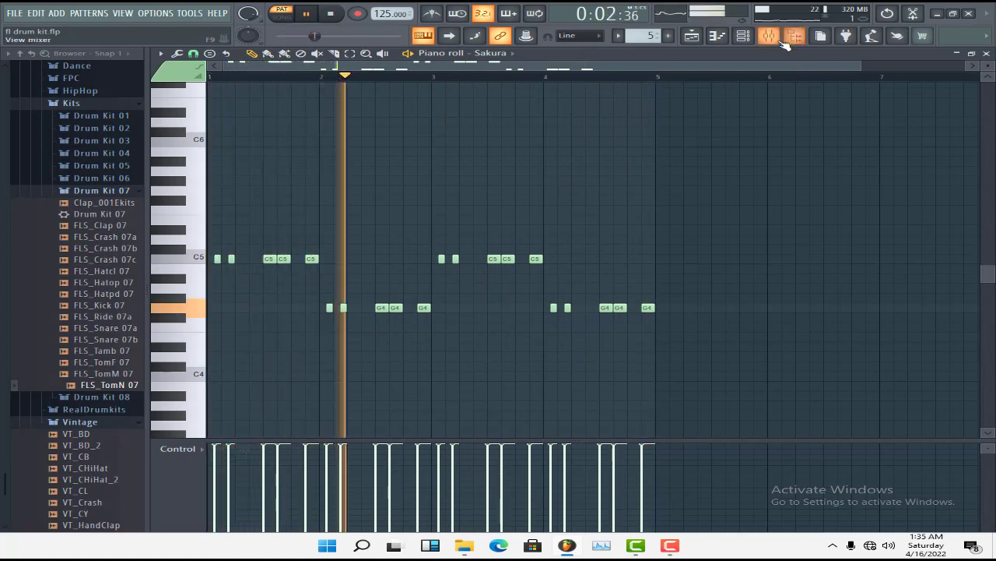
key("F9")
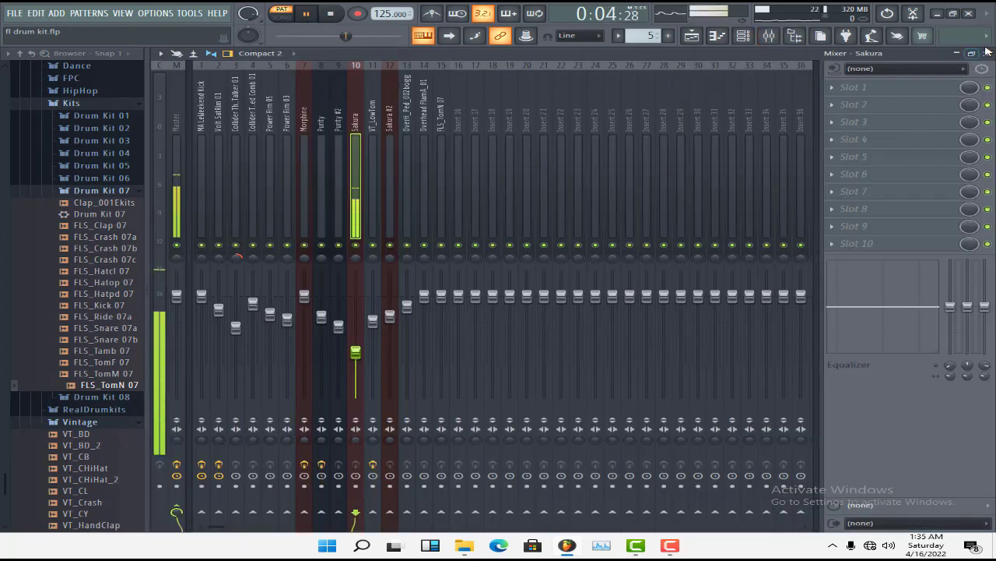
left_click(987, 55)
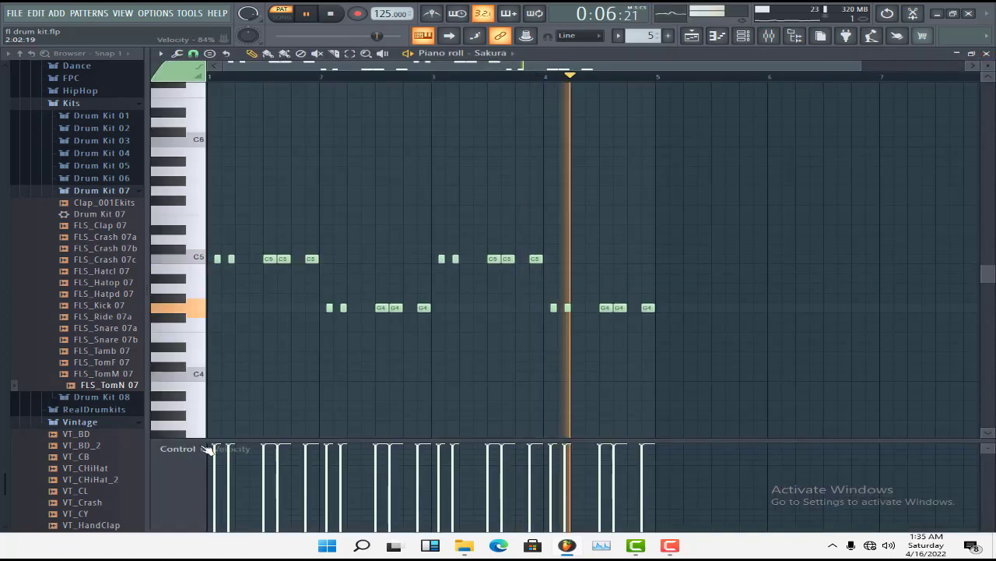
left_click(987, 54)
left_click(768, 35)
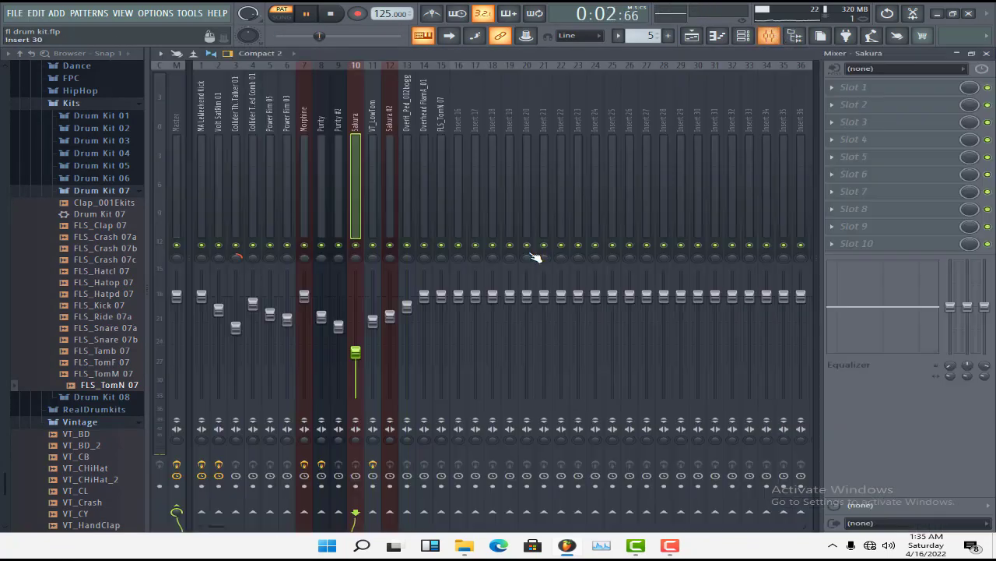
Close the mixer and the channel rack to return to the playlist, and stop the Sakura playback
left_click(987, 53)
left_click_drag(961, 131, 647, 138)
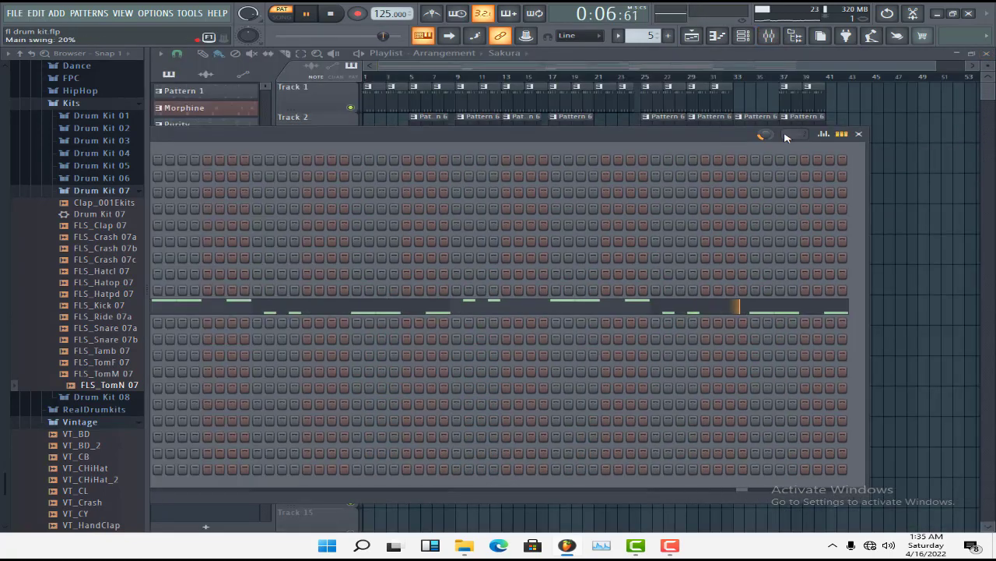
left_click(859, 135)
key("space")
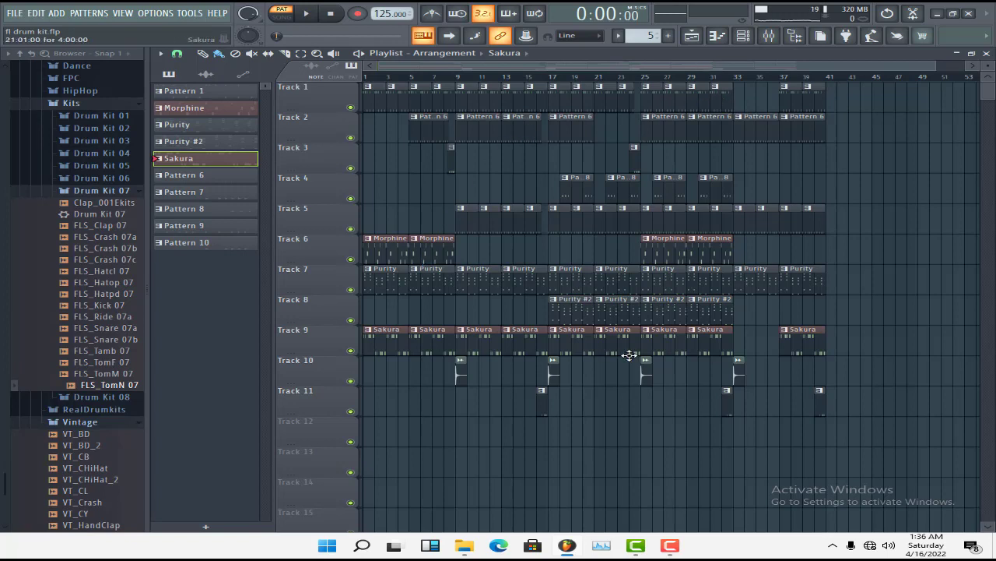
Open Pattern 8 from track 4 in the piano roll, review its notes and view the Sakura #2 instrument's preset
double_click(577, 192)
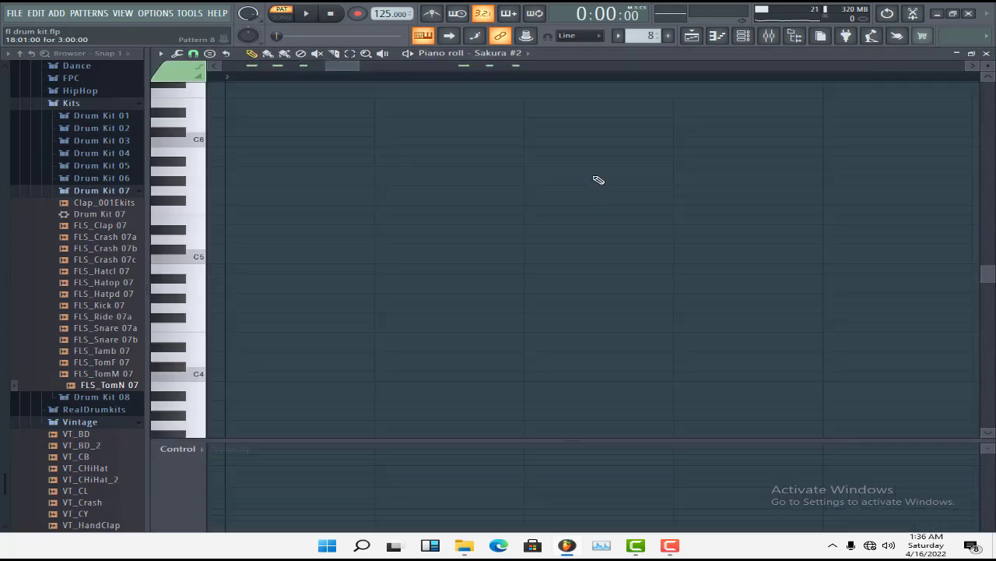
scroll(413, 257, "up", 3)
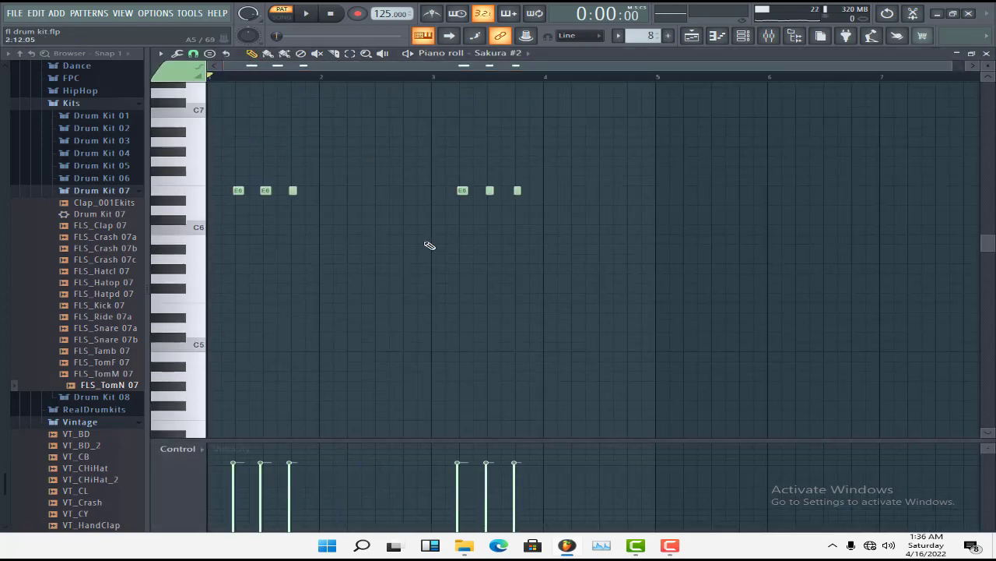
left_click(744, 36)
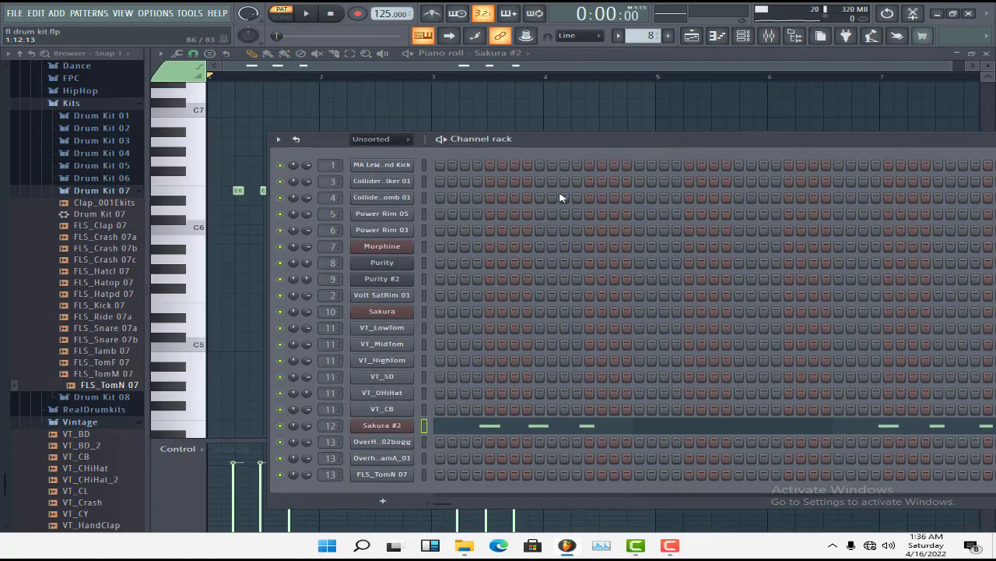
left_click(393, 428)
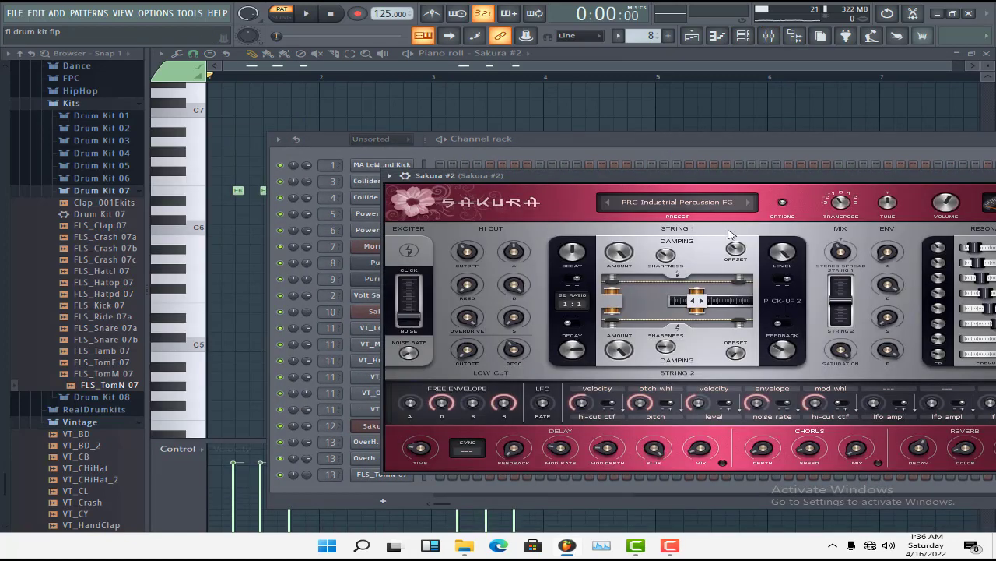
View the Prc bank in the Sakura #2 preset library to identify PRC Industrial Percussion FG, and close the instrument
left_click(668, 204)
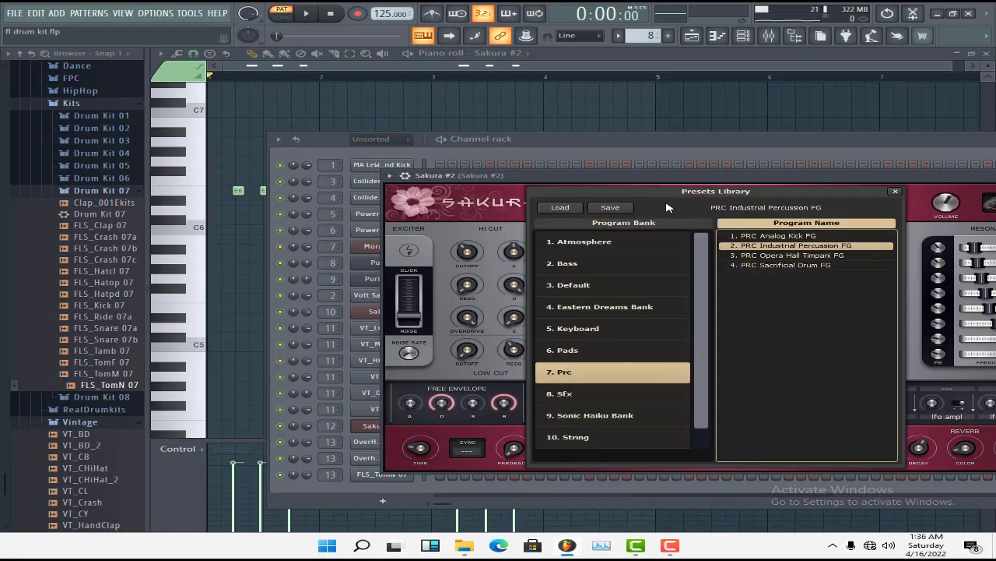
left_click(781, 235)
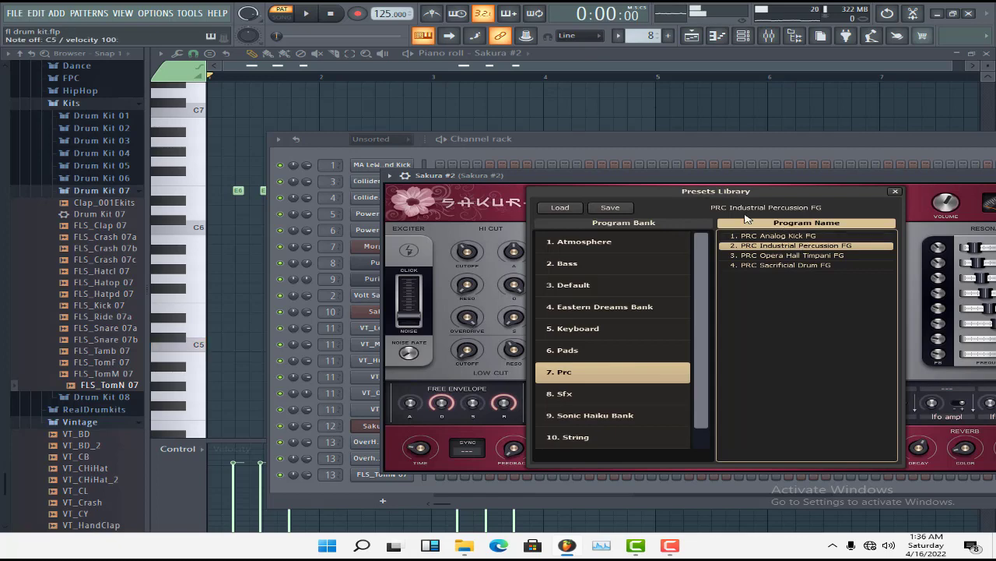
left_click(775, 185)
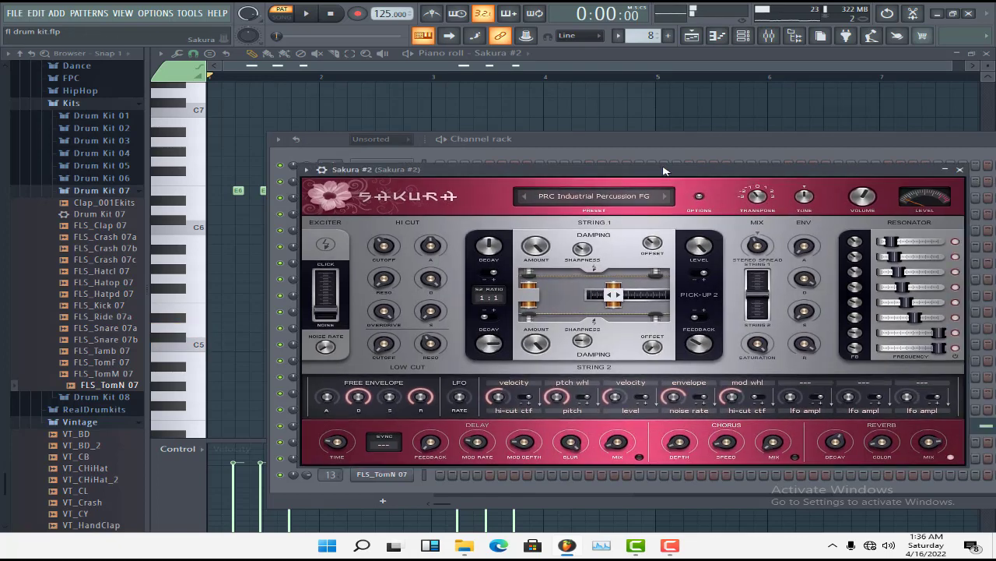
left_click(962, 170)
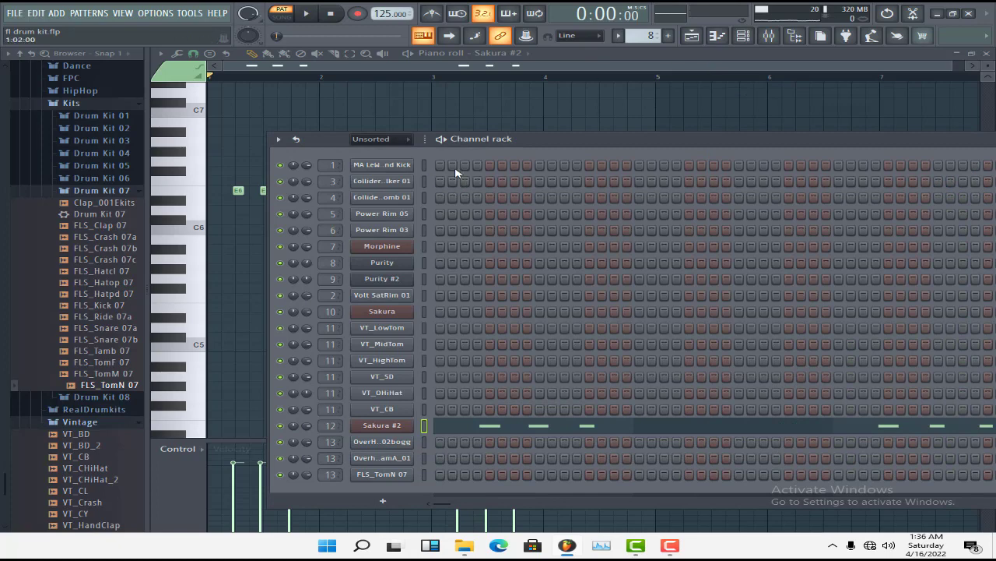
Play the Pattern 8 notes in the piano roll and check the Sakura #2 mixer track for effects
key("space")
key("F6")
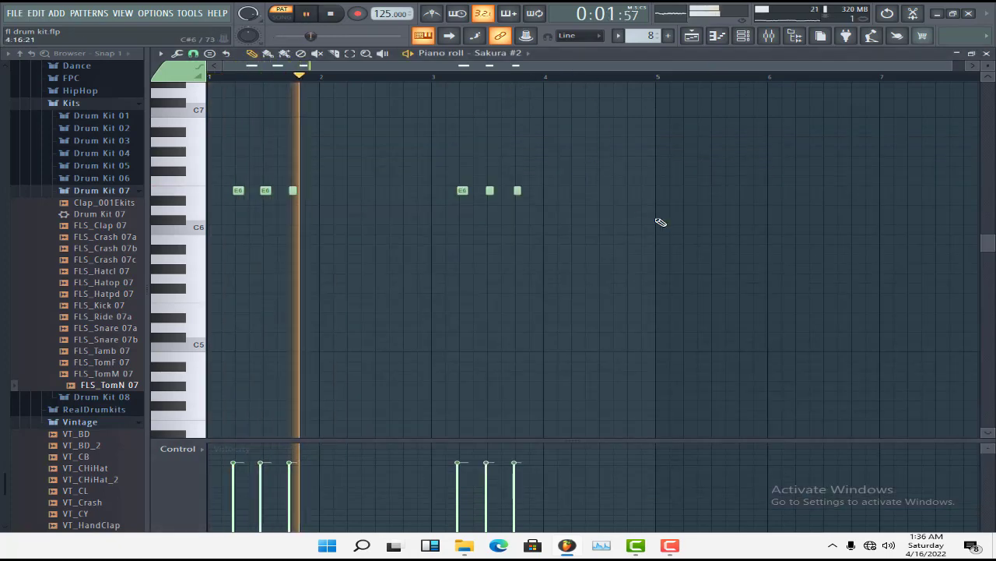
scroll(660, 222, "up", 1)
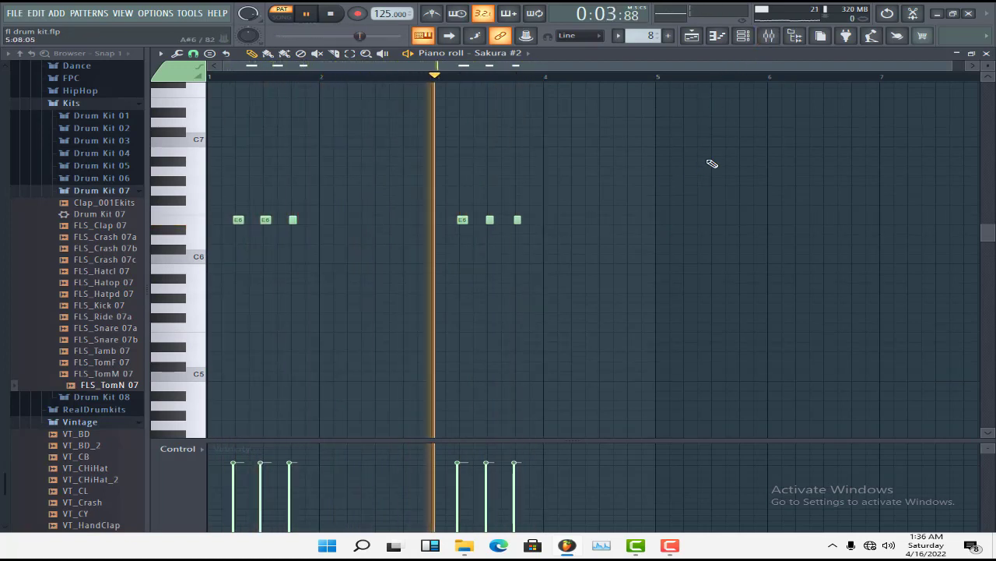
key("space")
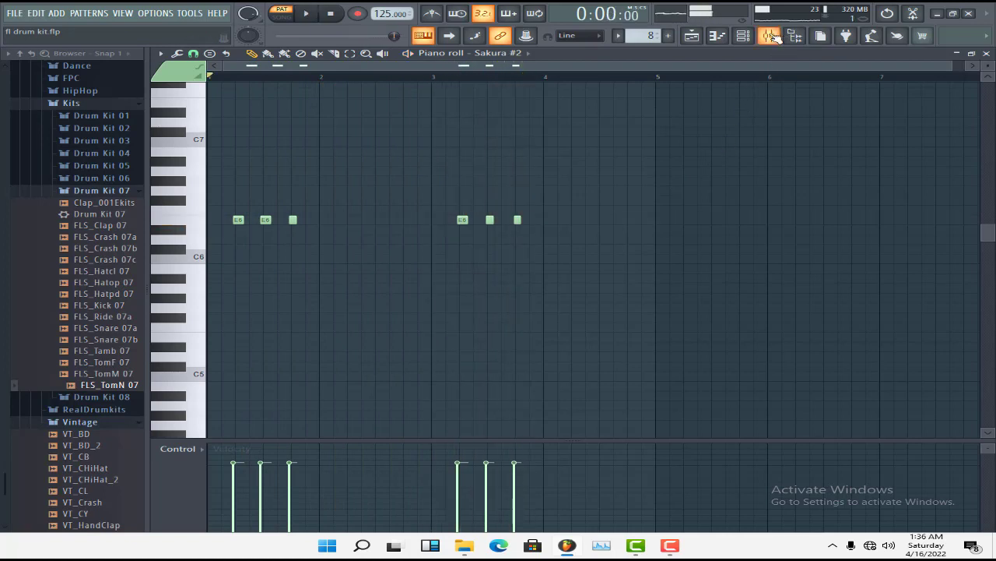
left_click(773, 37)
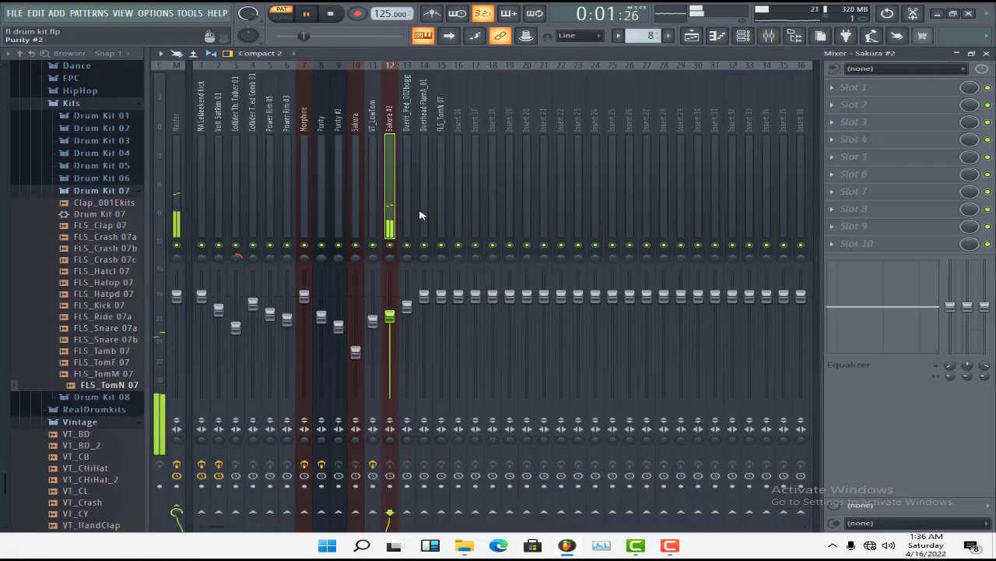
key("space")
Close the mixer, the Sakura #2 piano roll and the channel rack to return to the playlist
left_click(986, 54)
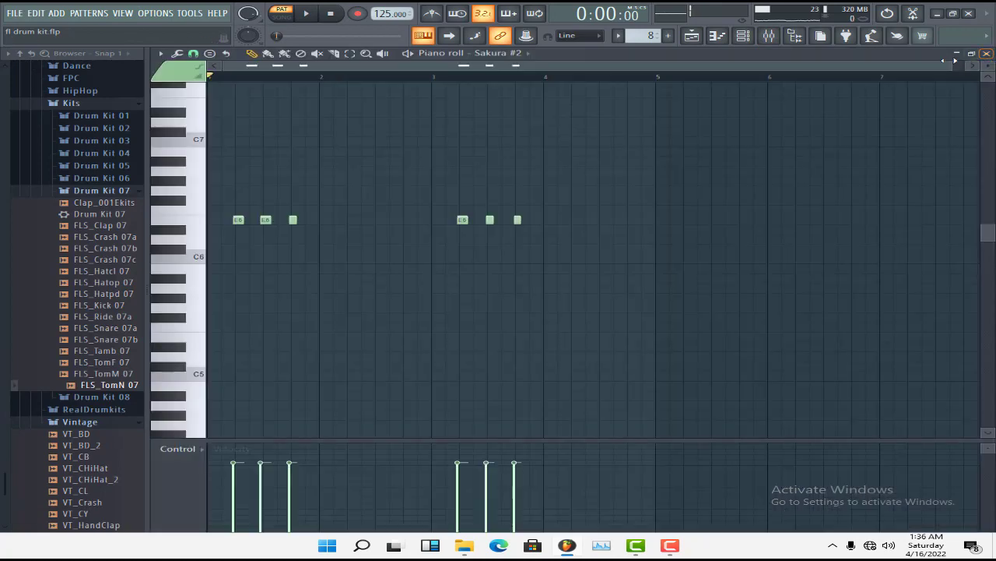
left_click(987, 54)
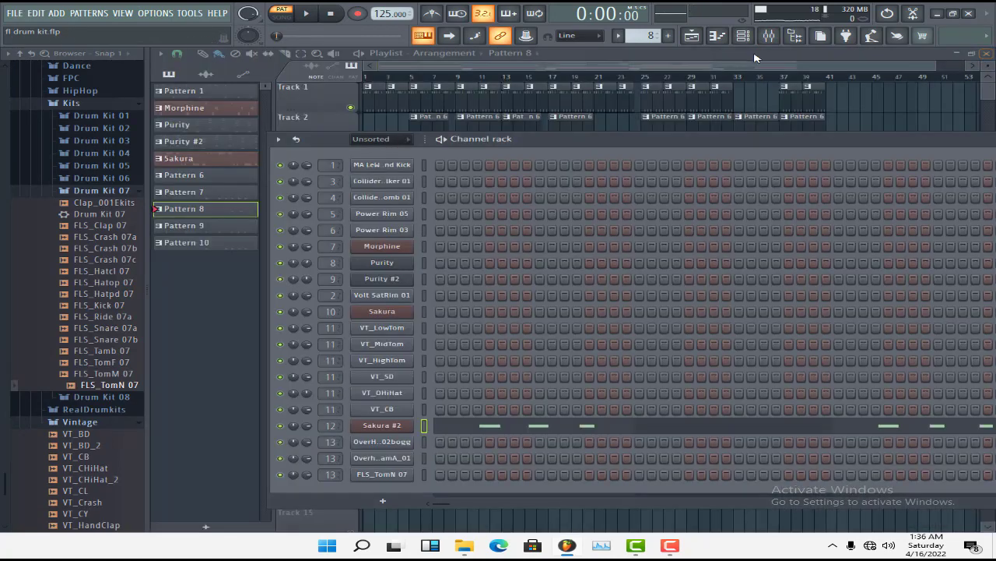
left_click(629, 68)
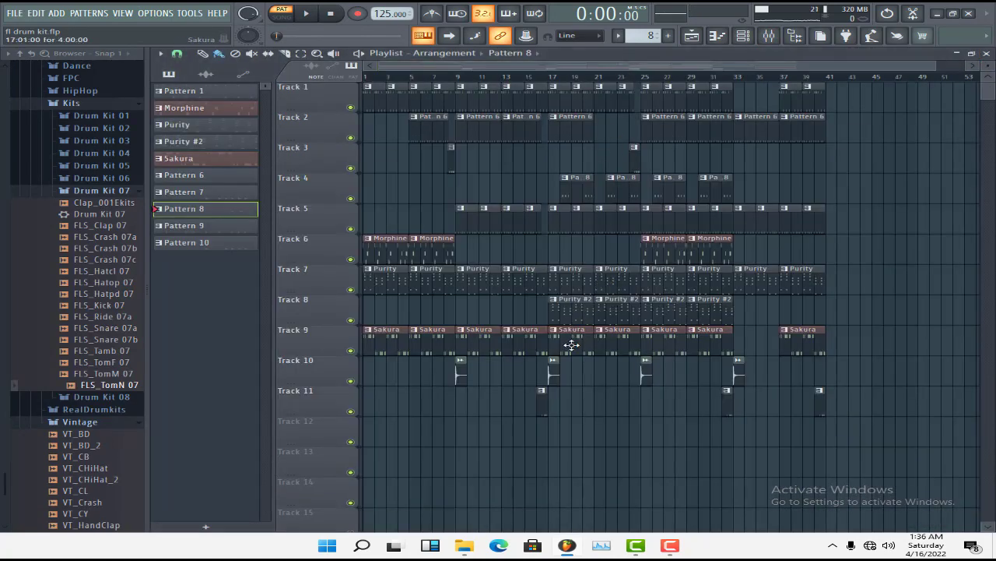
Open Pattern 1 from track 1 in the channel rack and play its drum steps
left_click(379, 101)
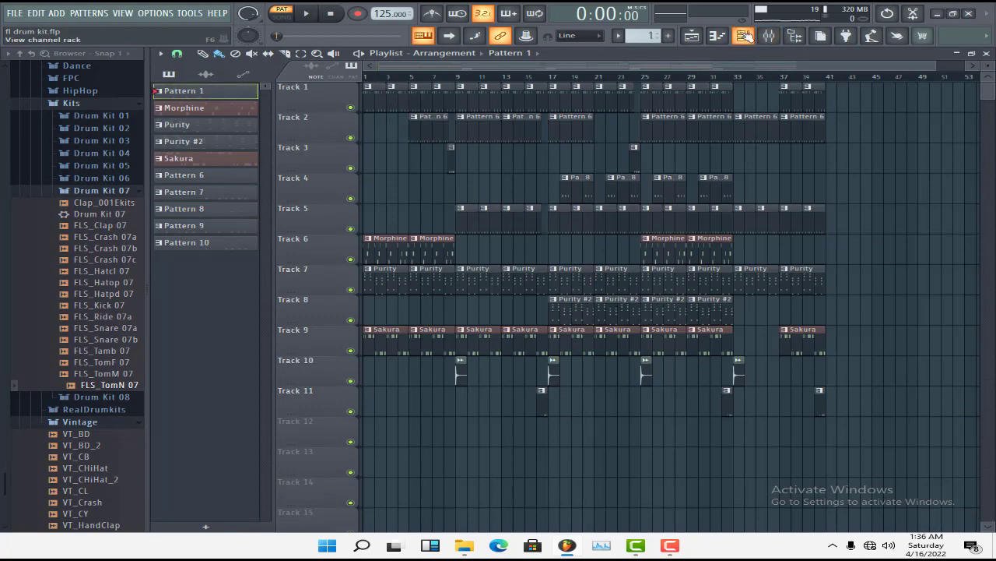
left_click(743, 35)
key("space")
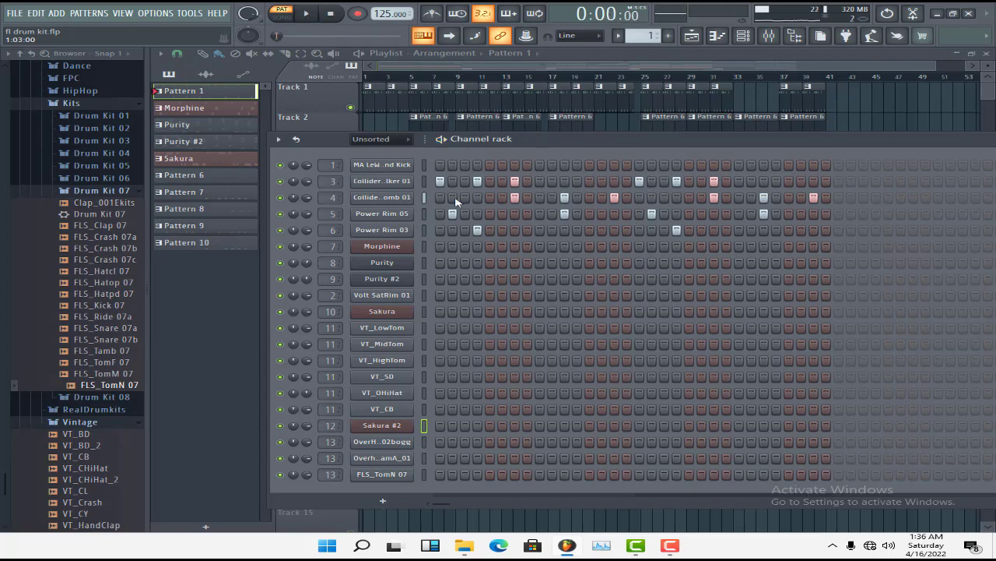
View the Collider Third Talker 01 sample settings and locate its source in the Percussion folder of the Drums (ModeAudio) pack
left_click(376, 183)
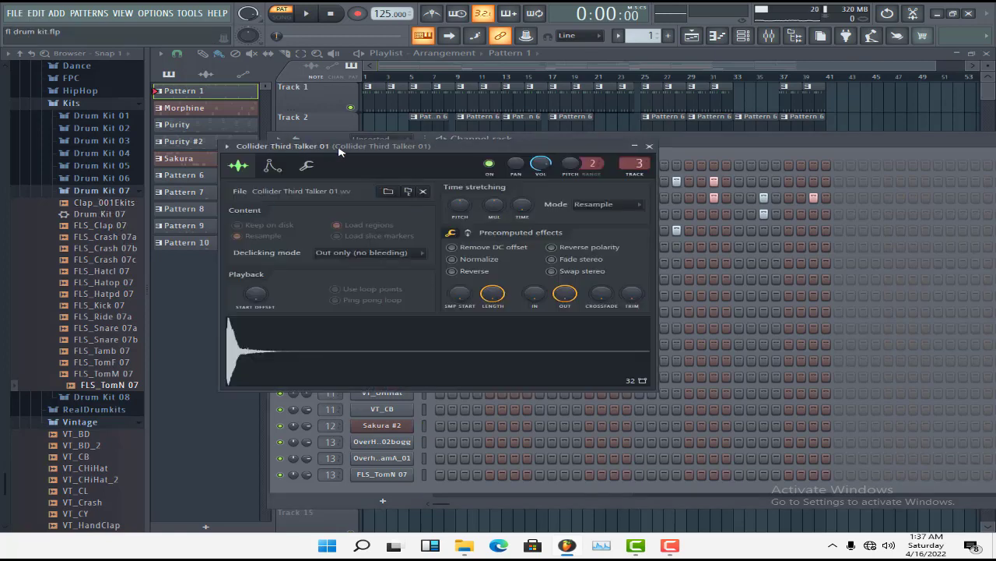
scroll(86, 199, "up", 20)
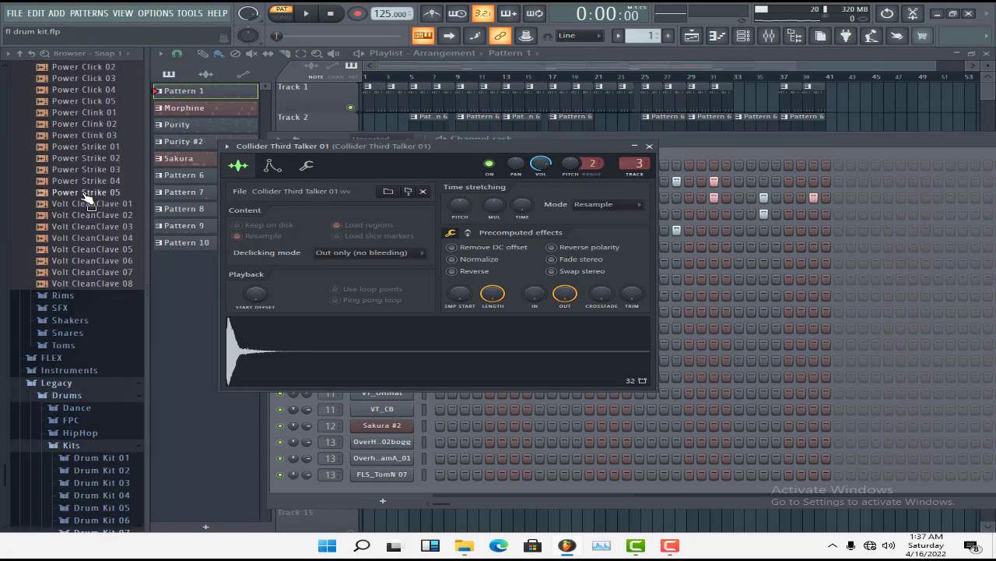
scroll(88, 200, "up", 20)
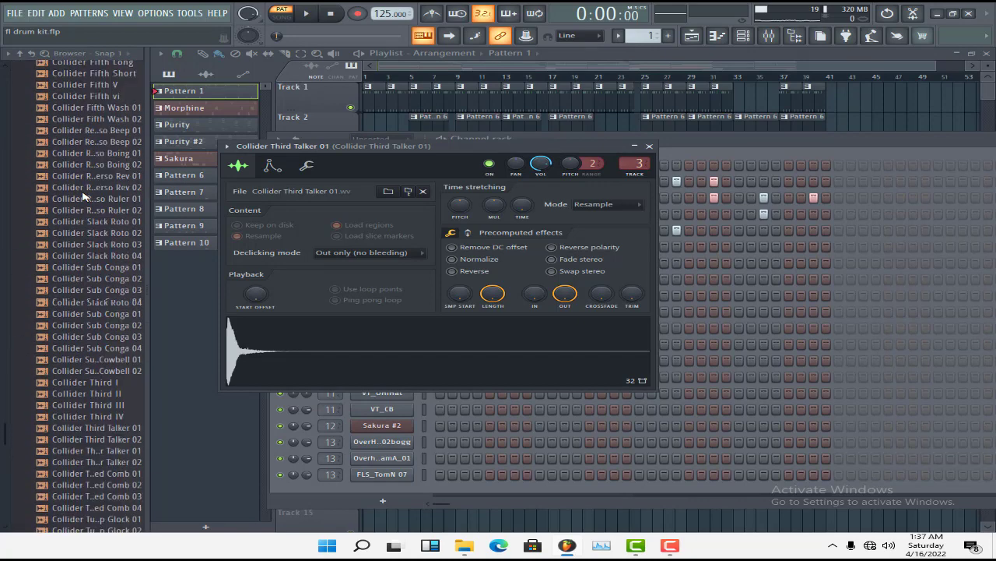
scroll(83, 196, "down", 20)
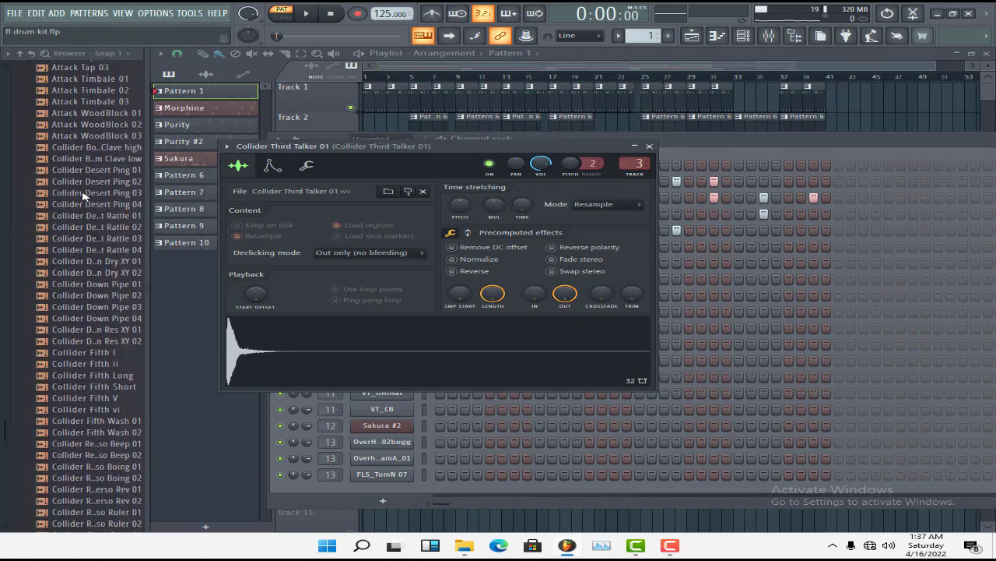
scroll(83, 196, "up", 20)
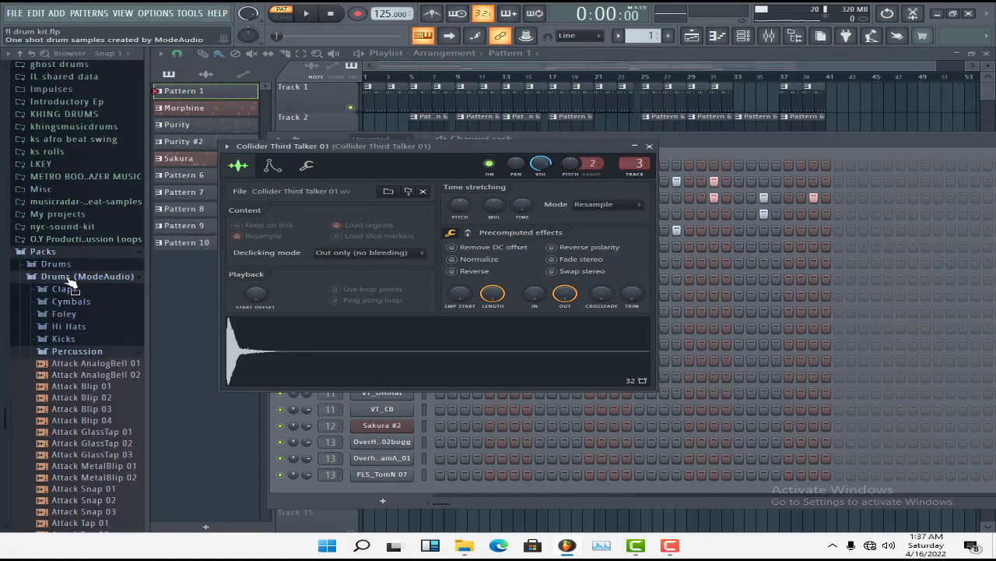
left_click(65, 265)
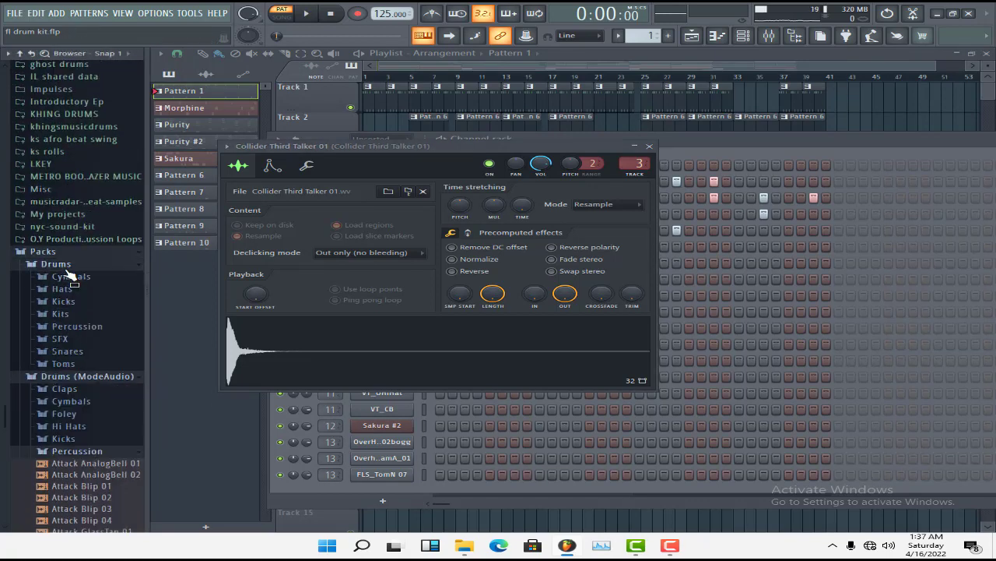
scroll(81, 339, "down", 10)
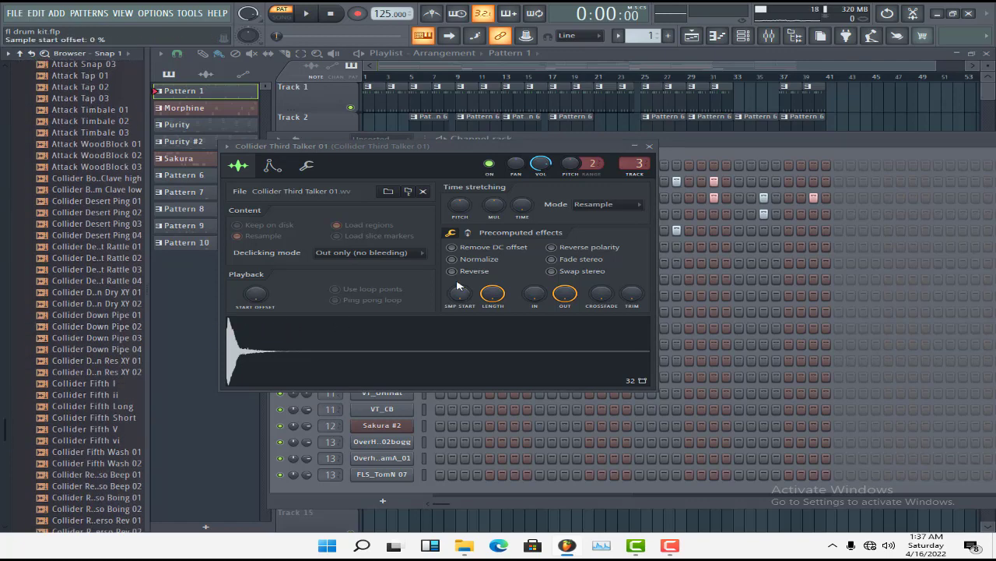
left_click(650, 148)
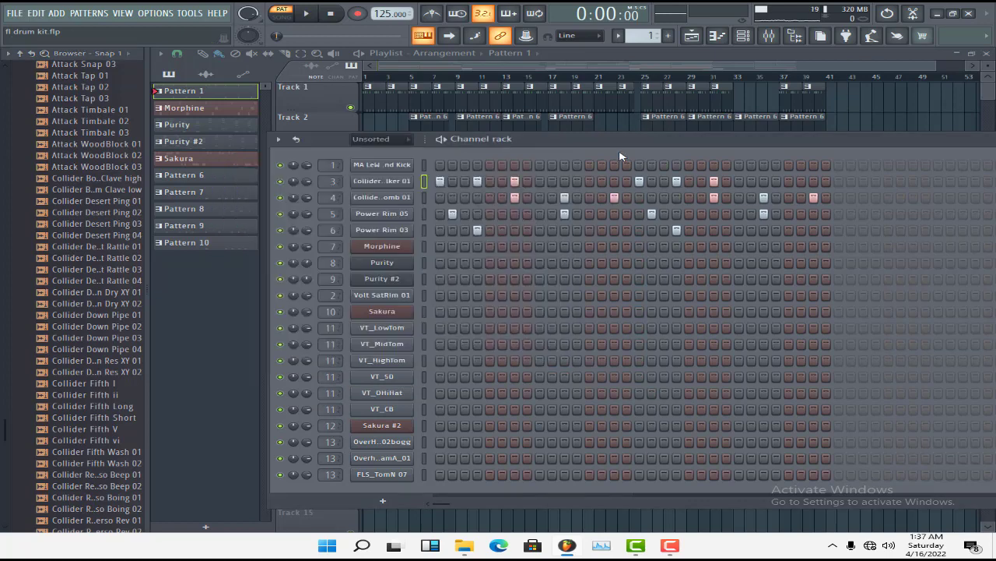
Try Collider Third Talker 01 without its quick fade-out, audition the sample, and restore the fade-out to full
left_click(371, 187)
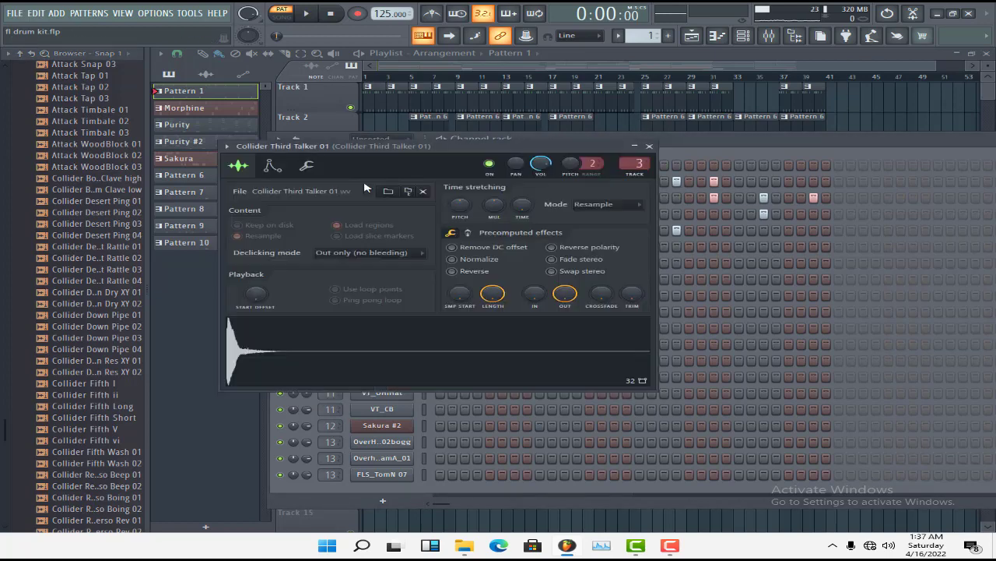
left_click_drag(565, 298, 565, 374)
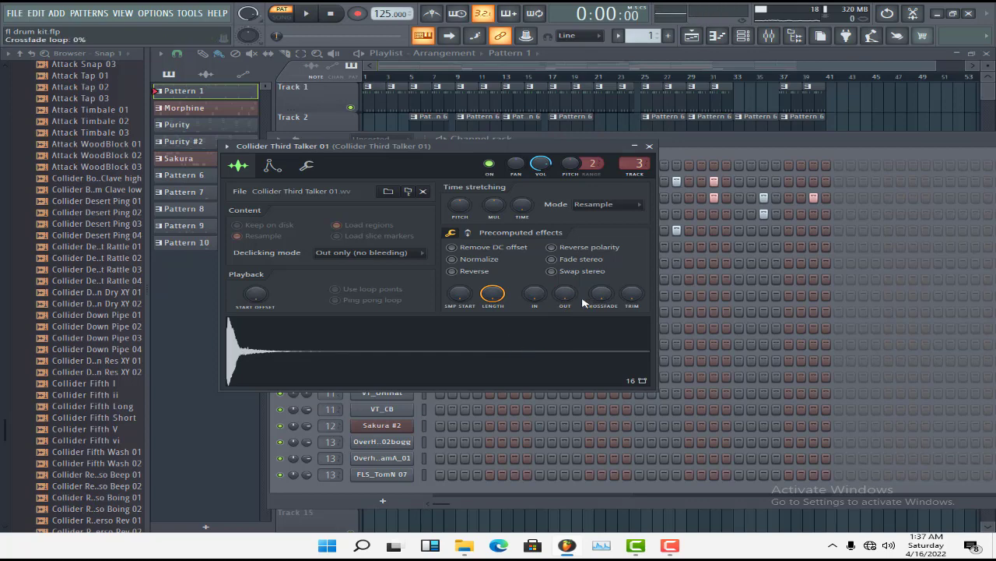
left_click_drag(571, 297, 571, 257)
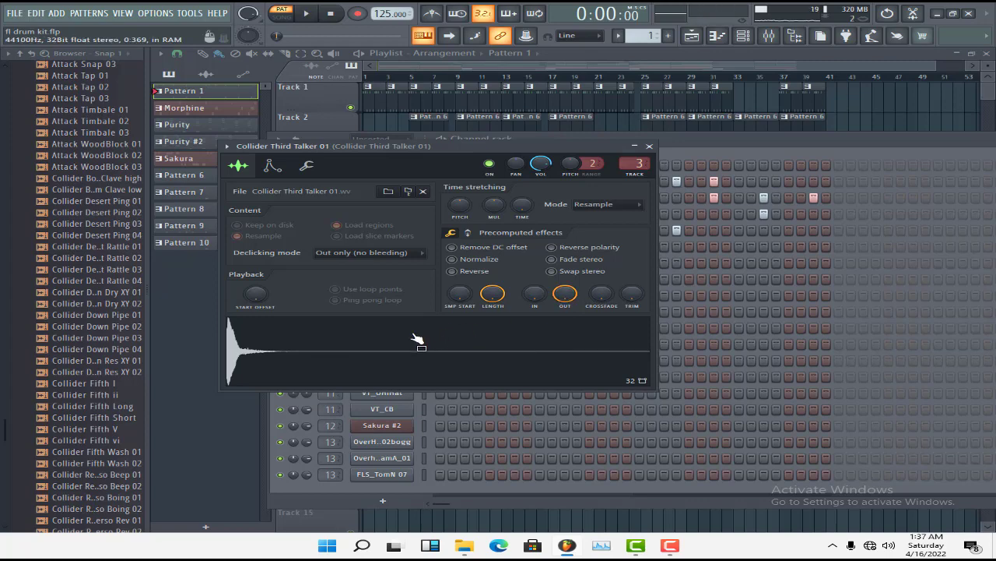
key("Escape")
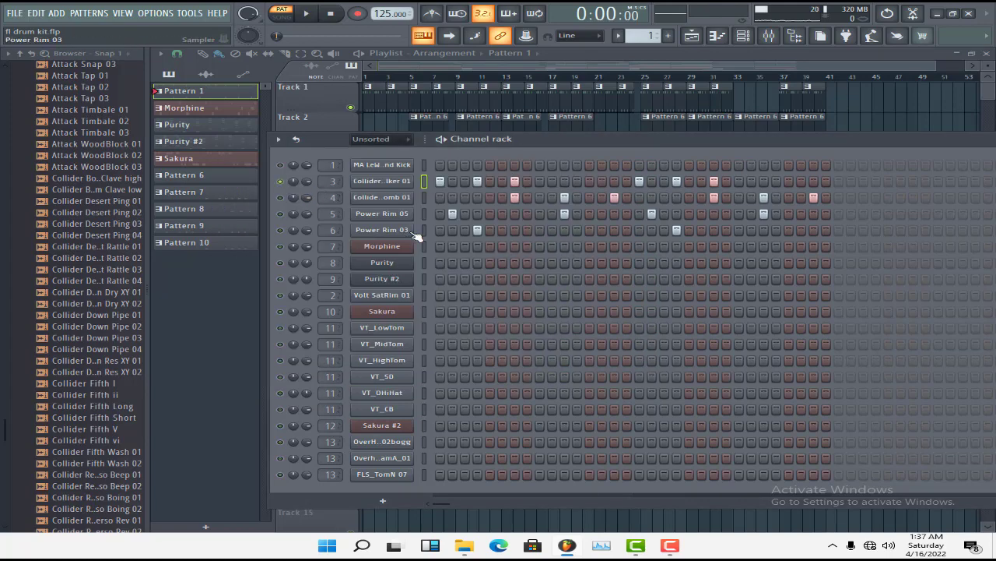
Play Pattern 1 with the soloed Collider Third Talker 01's quick fade-out at 0%, restore the fade-out and close the sampler
key("space")
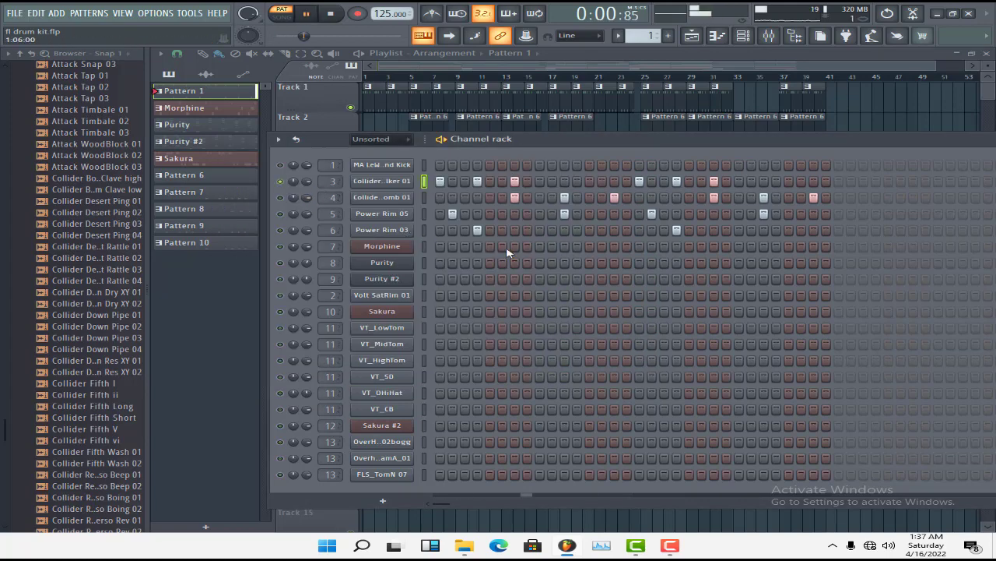
left_click(384, 182)
left_click_drag(565, 299, 575, 298)
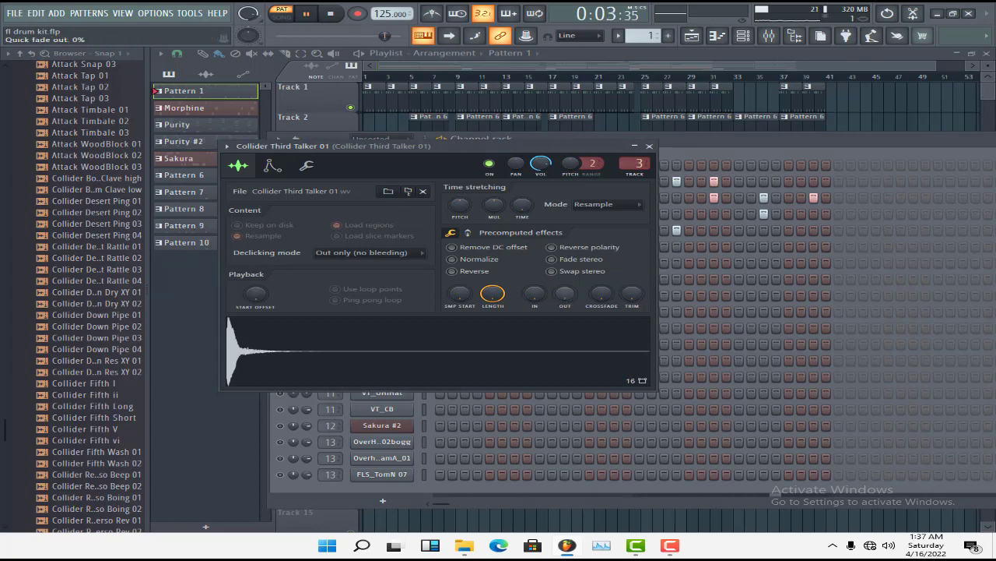
key("space")
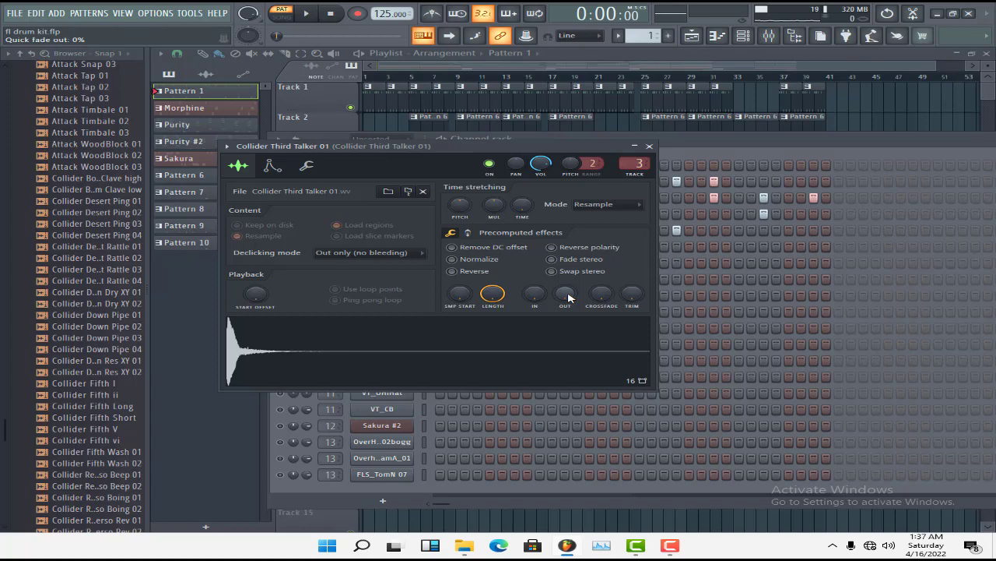
left_click_drag(569, 296, 569, 249)
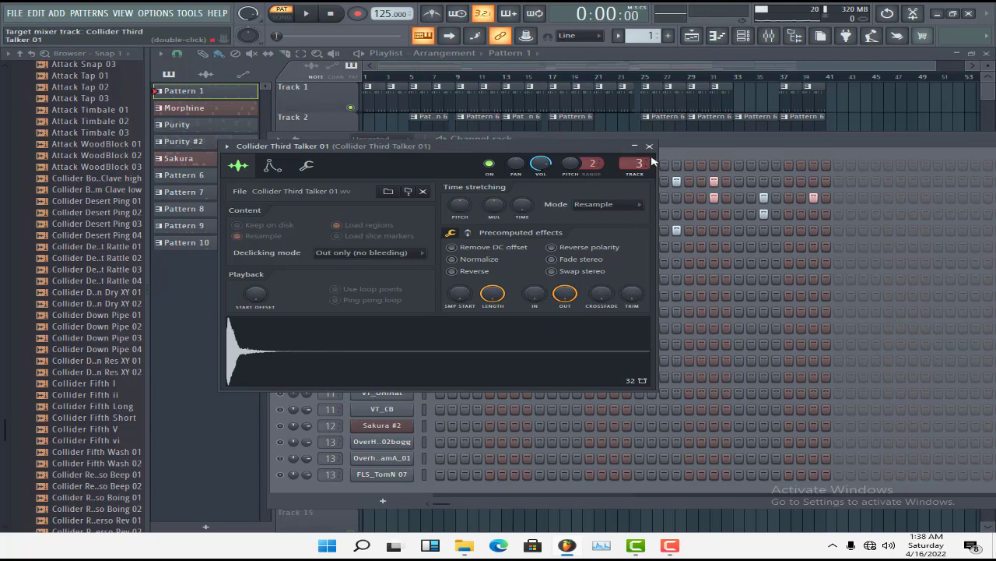
left_click(649, 146)
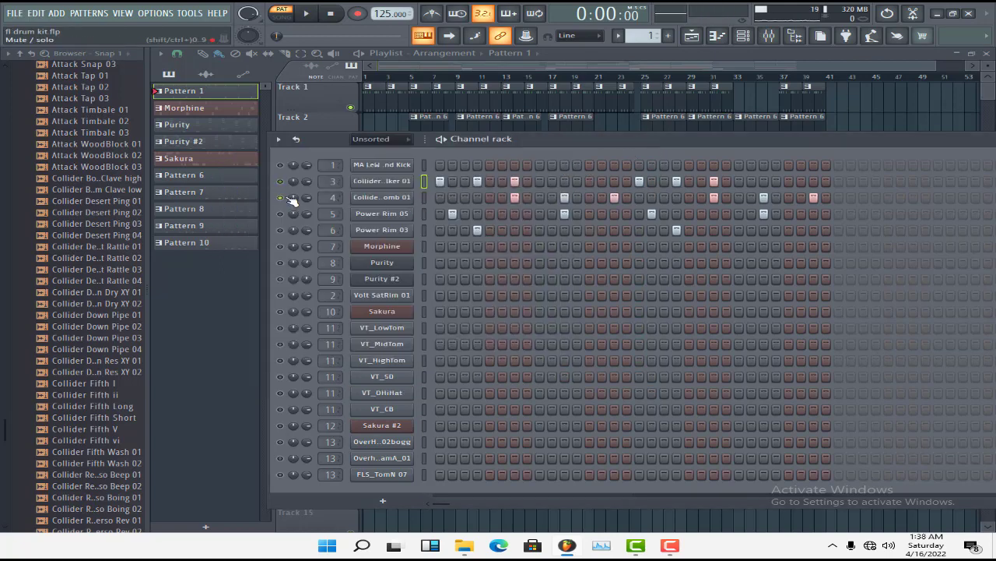
Audition Collider Tuned Comb 01 without its quick fade-out, restore the fade-out to 100% and close the sampler
left_click(397, 198)
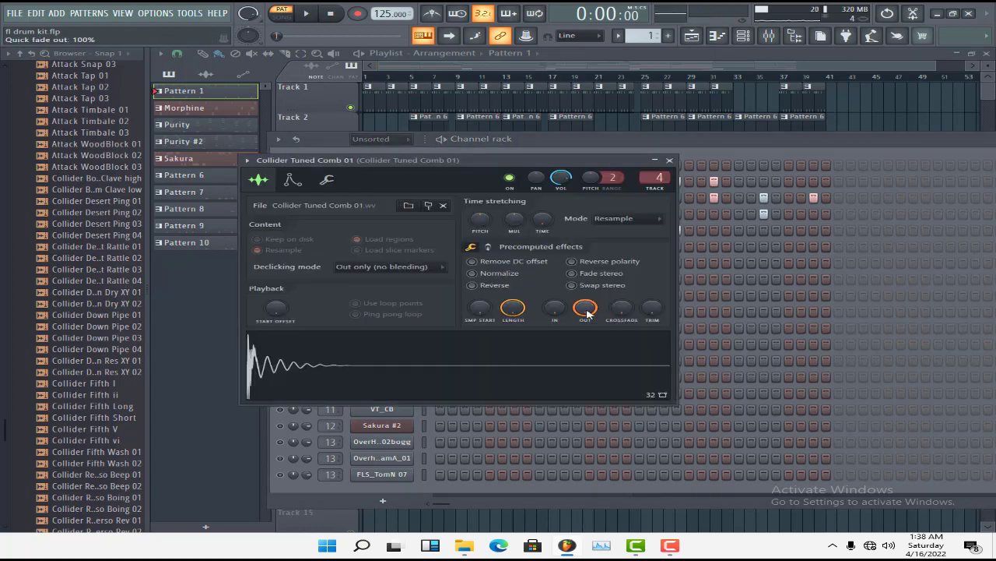
left_click_drag(587, 311, 588, 350)
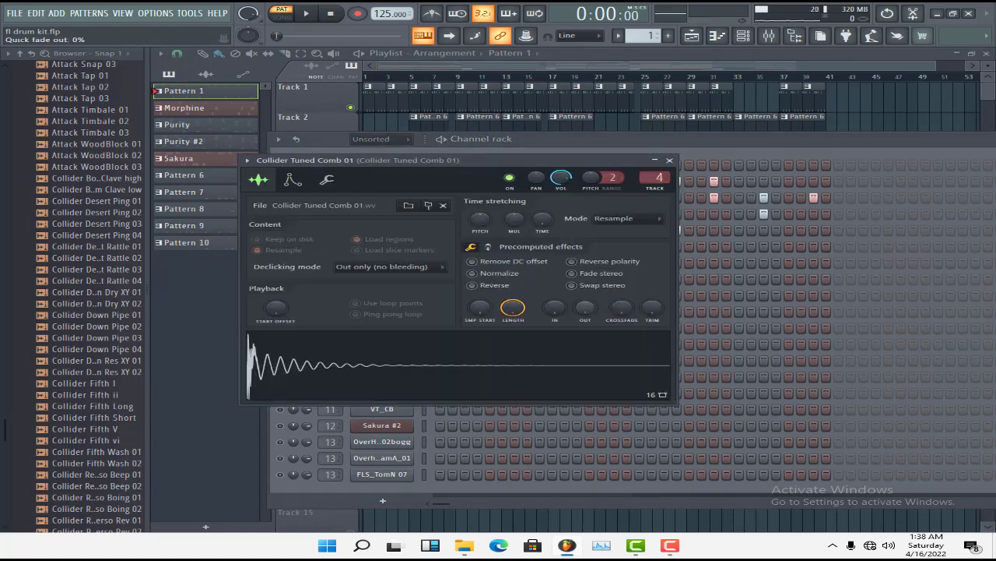
left_click(562, 357)
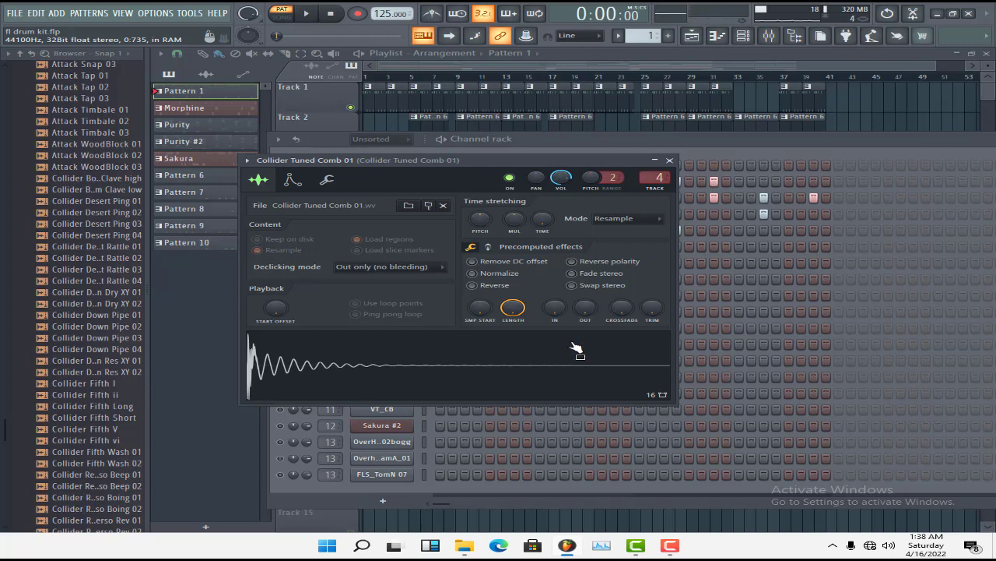
left_click_drag(590, 314, 590, 268)
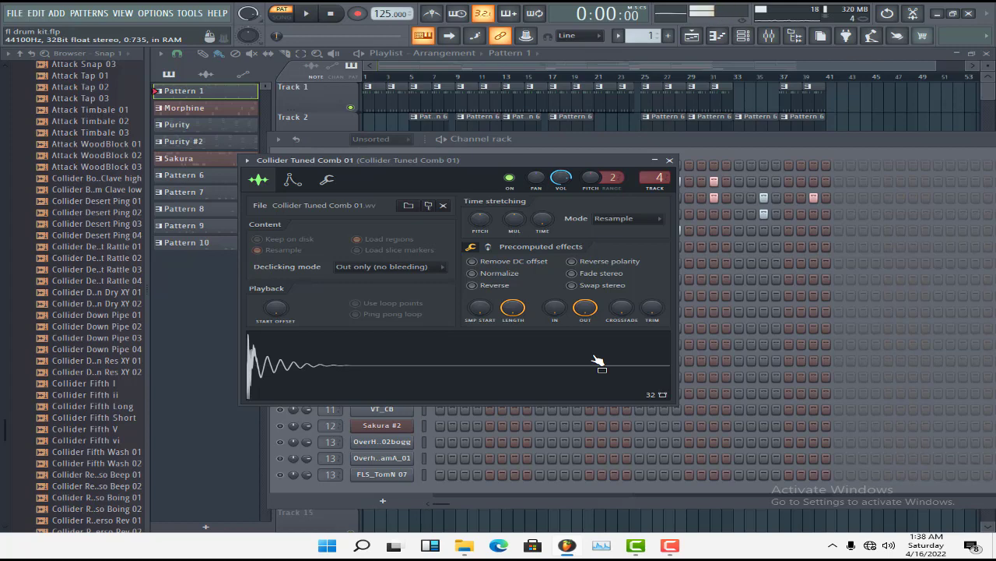
left_click(669, 161)
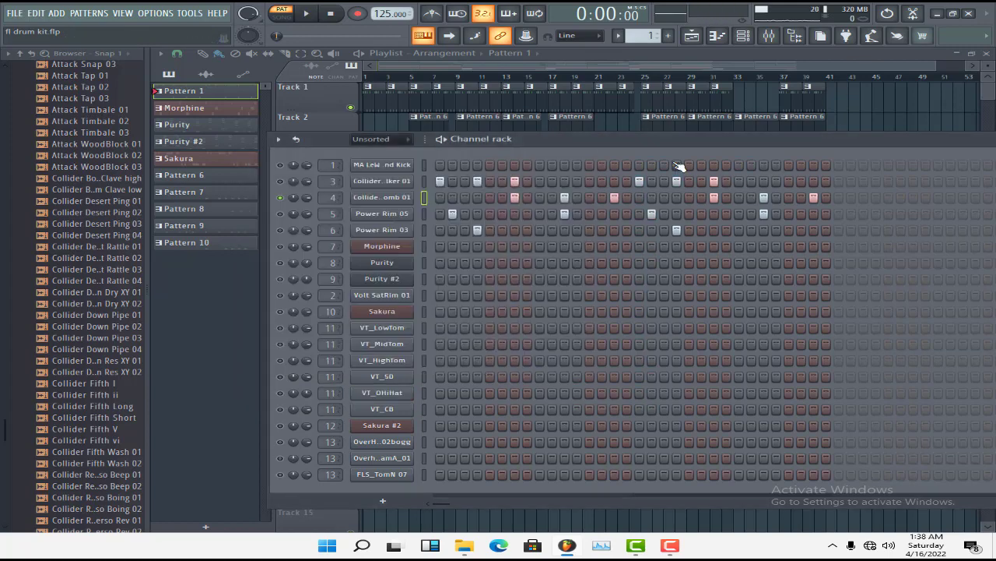
Solo Power Rim 05, audition it with the quick fade-out at 0% and at 100%, leave it at 100% and close the sampler
left_click(281, 213)
left_click(394, 217)
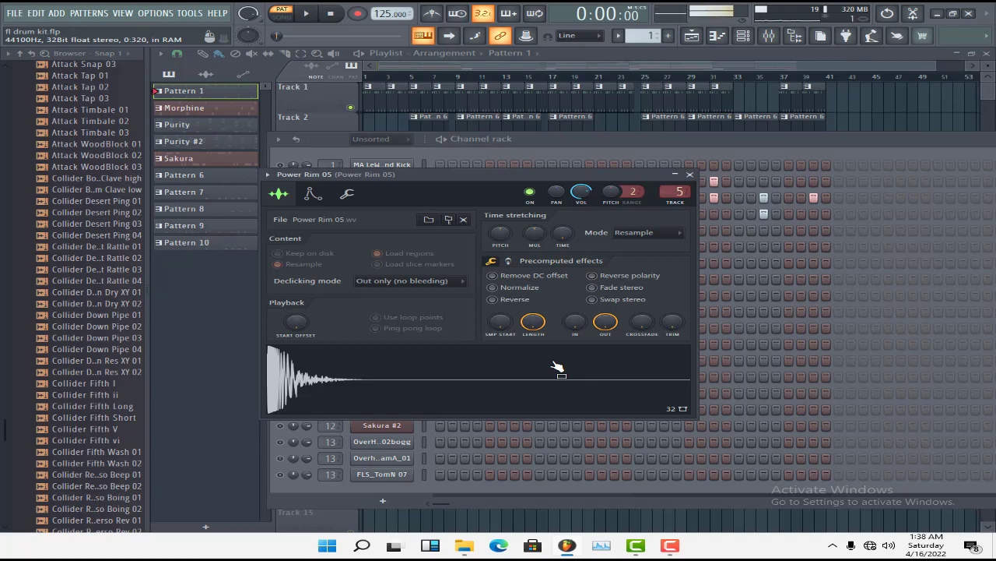
left_click_drag(606, 325, 603, 379)
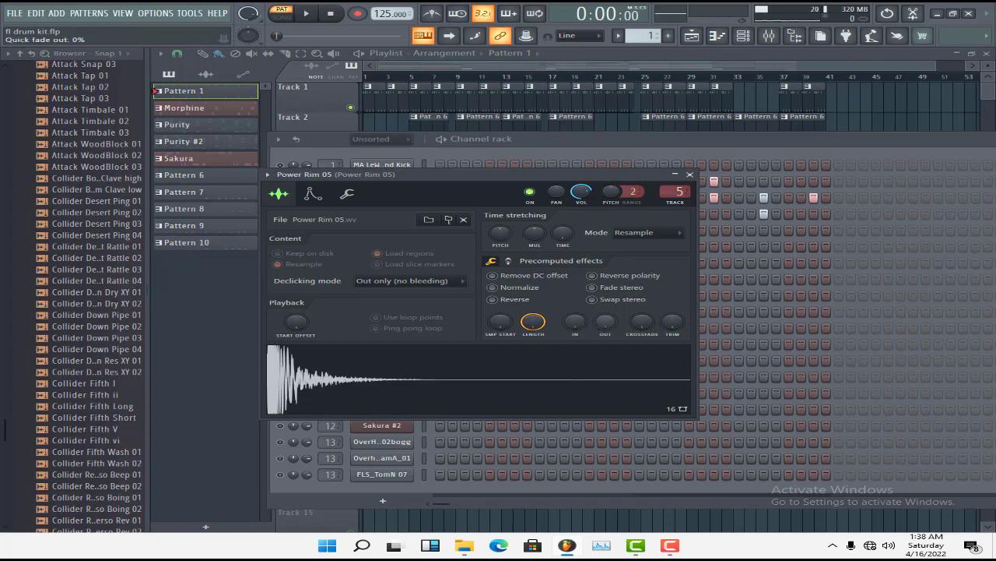
left_click_drag(606, 323, 605, 295)
left_click(587, 379)
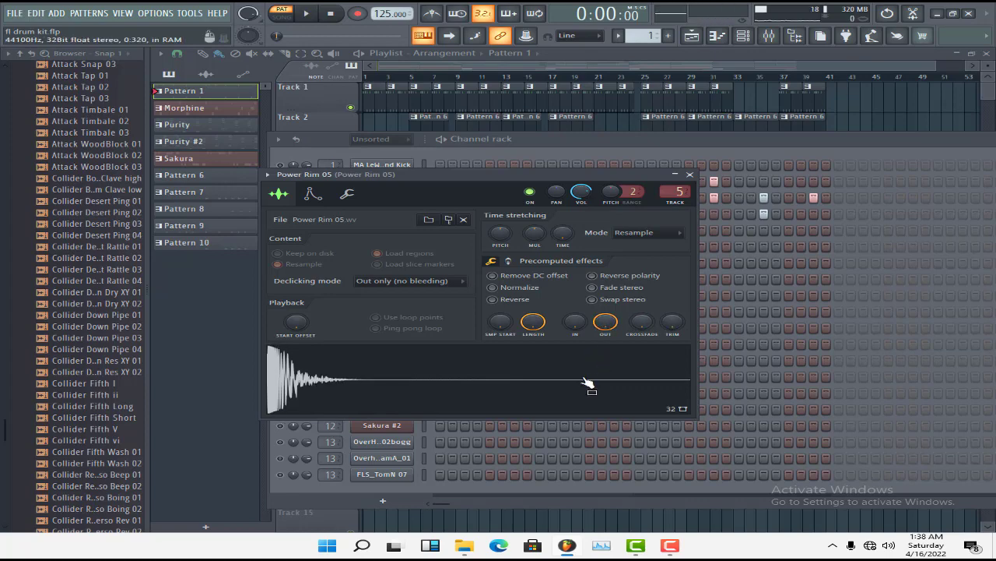
left_click_drag(606, 323, 608, 386)
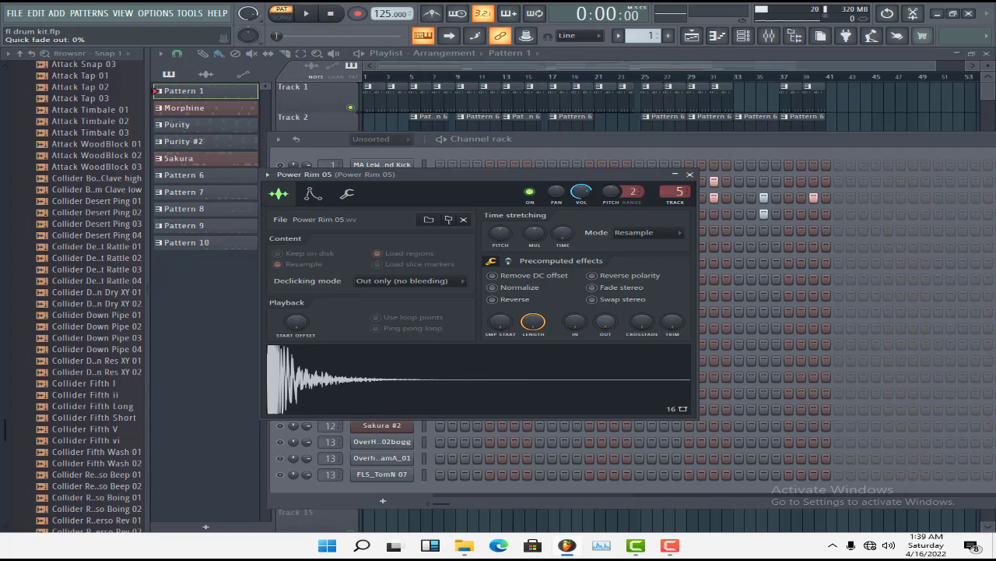
left_click_drag(605, 324, 607, 265)
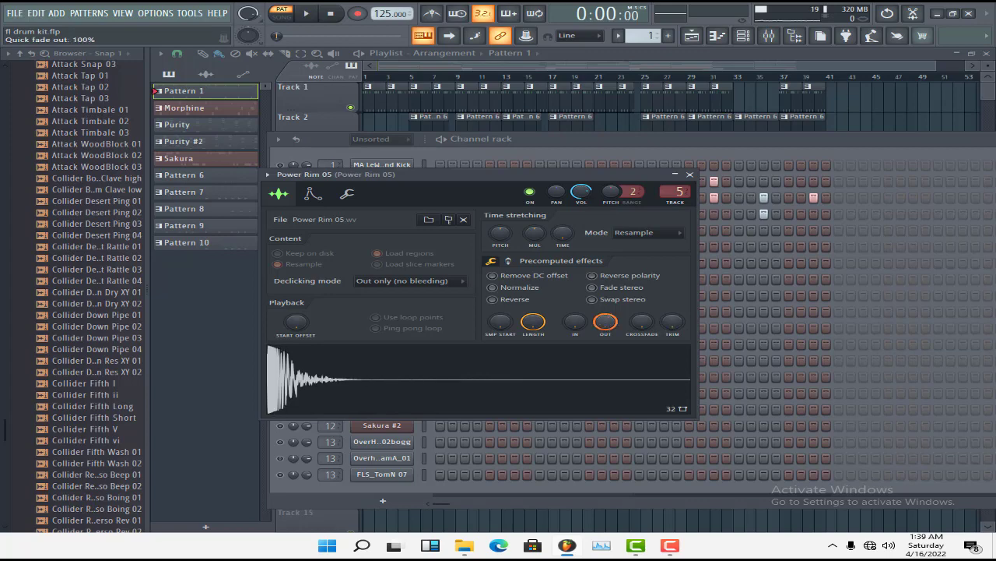
left_click(690, 174)
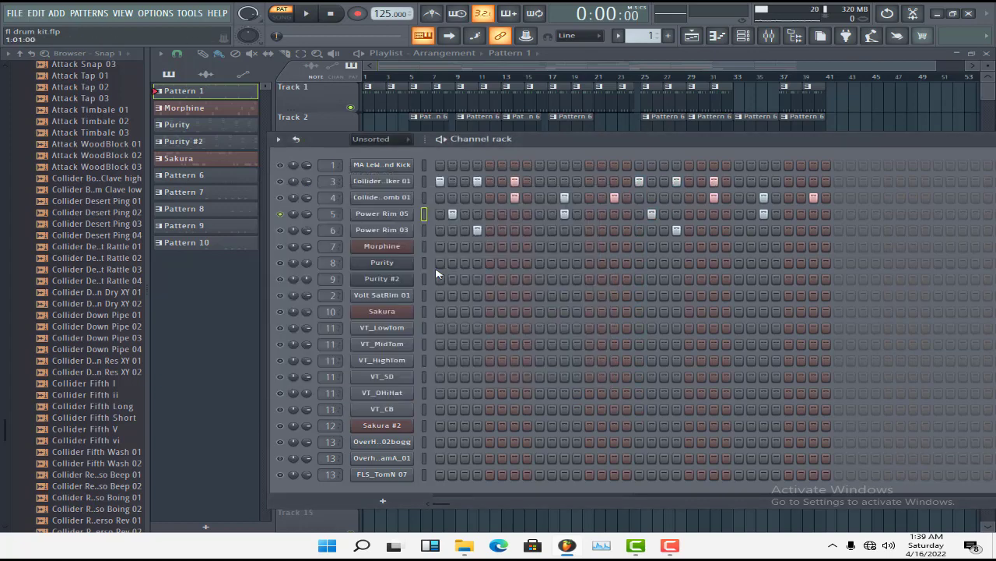
Solo Power Rim 03, audition it with its quick fade-out lowered, restore the fade-out to full and close the sampler
left_click(280, 229)
left_click(397, 233)
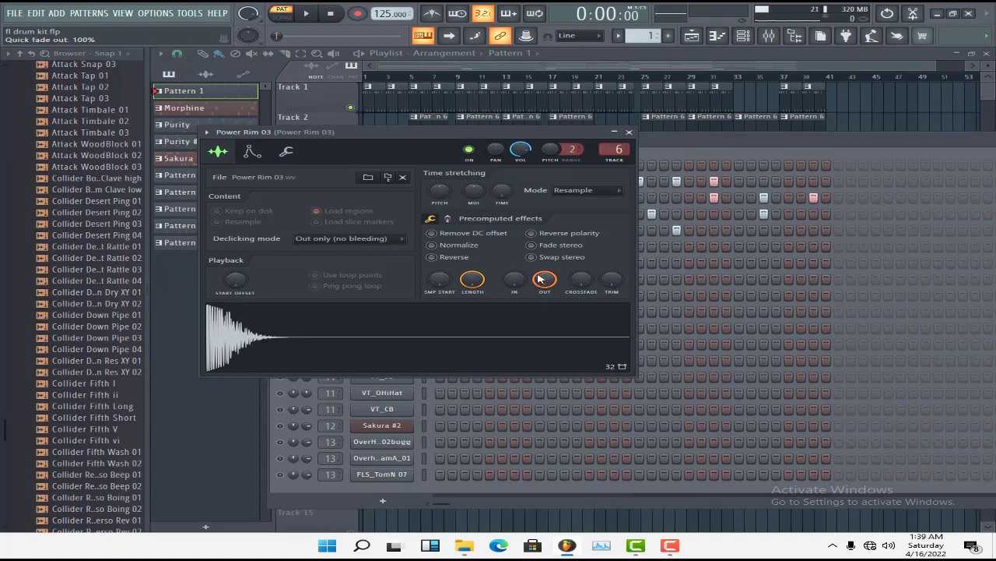
left_click_drag(541, 279, 535, 315)
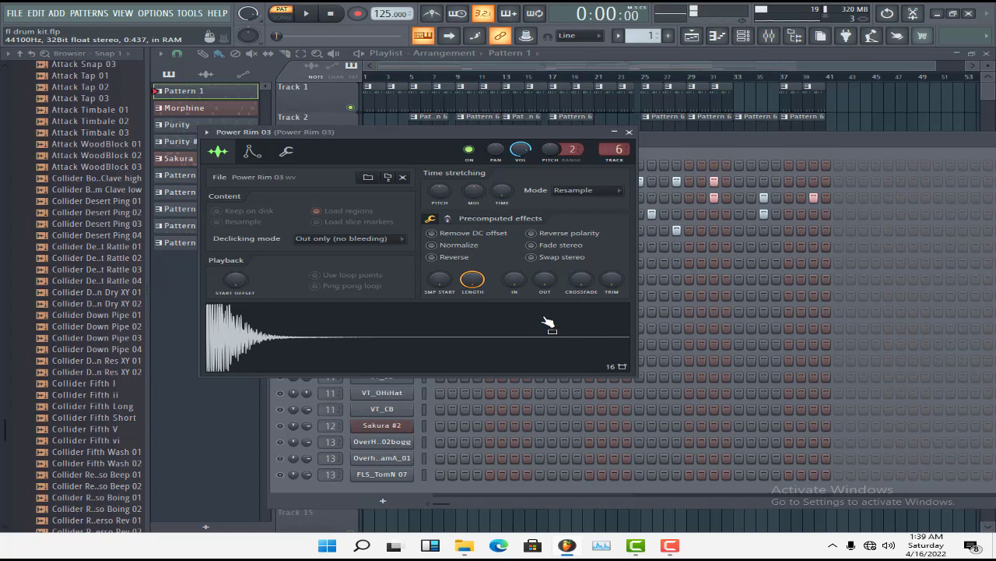
left_click_drag(545, 283, 545, 257)
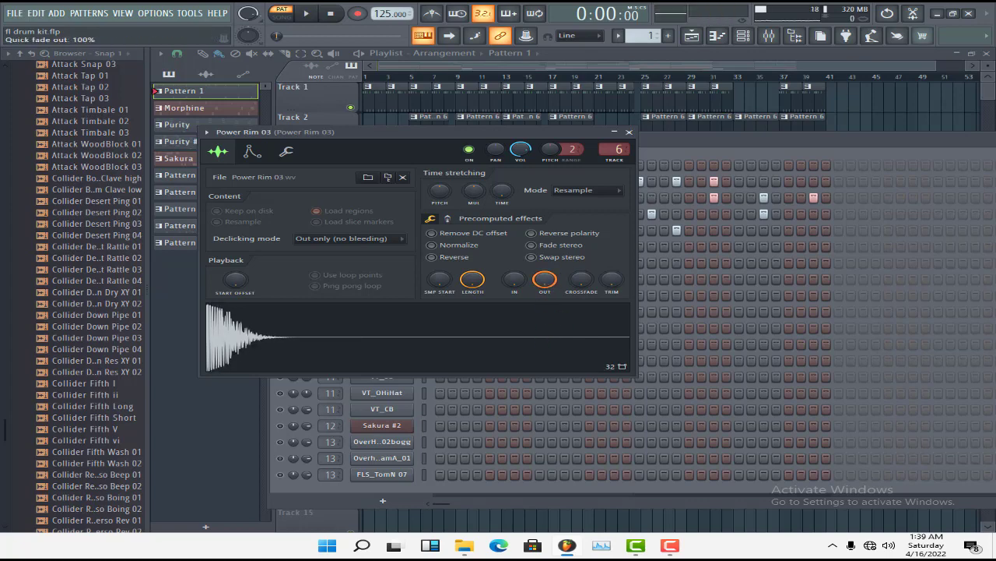
left_click_drag(545, 279, 545, 374)
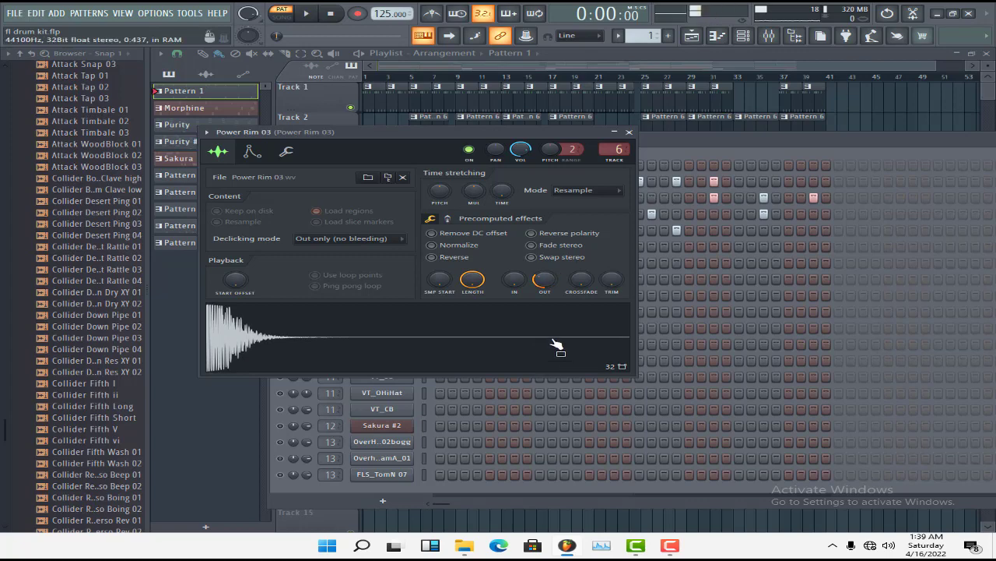
left_click_drag(549, 281, 545, 234)
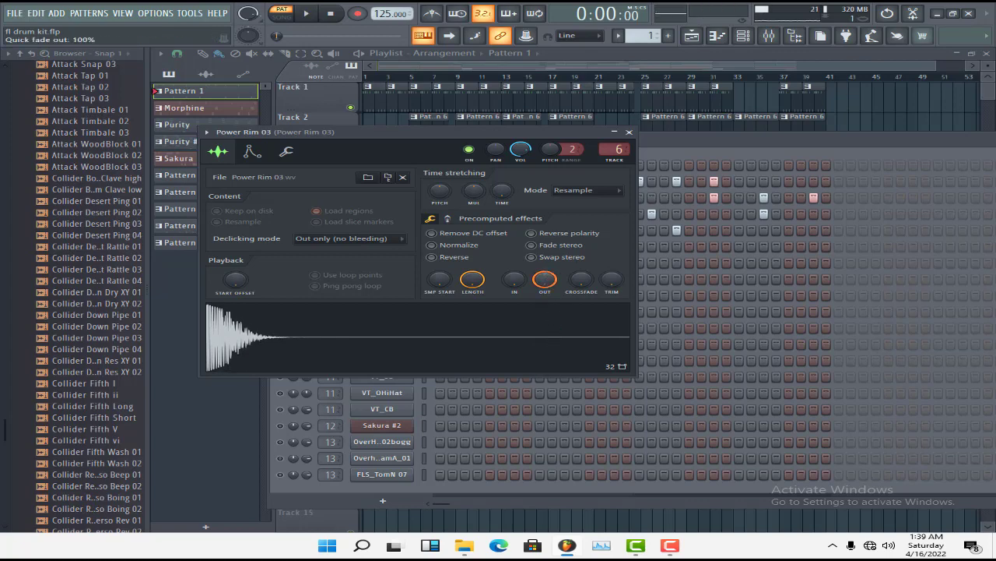
left_click(629, 132)
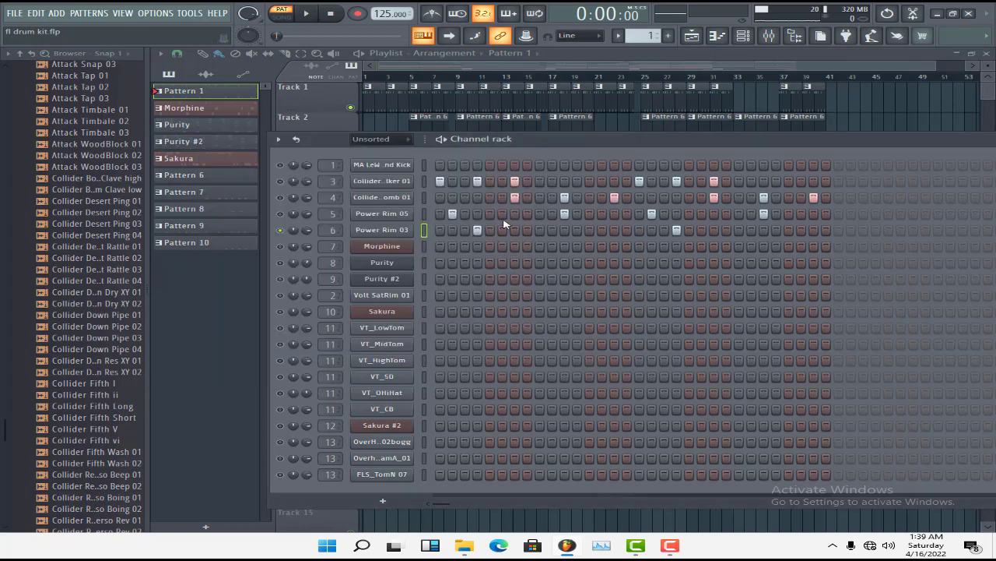
Unsolo Power Rim 03 so all channels are active, and play Pattern 1
right_click(280, 230)
key("space")
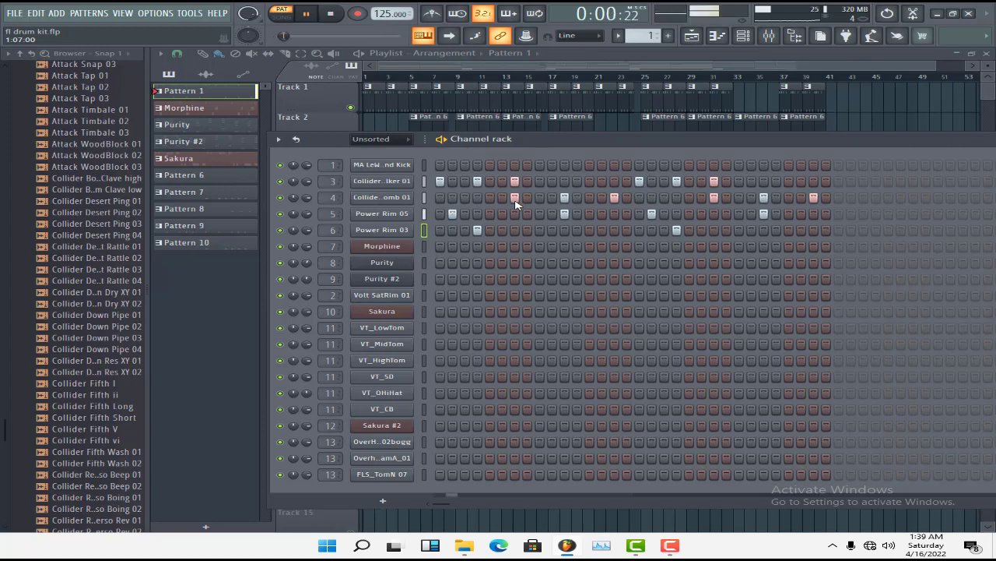
key("space")
Select the Pattern 6 clip on Track 2, show its steps in the channel rack and view the Volt SatRim 01 sample settings
left_click(560, 61)
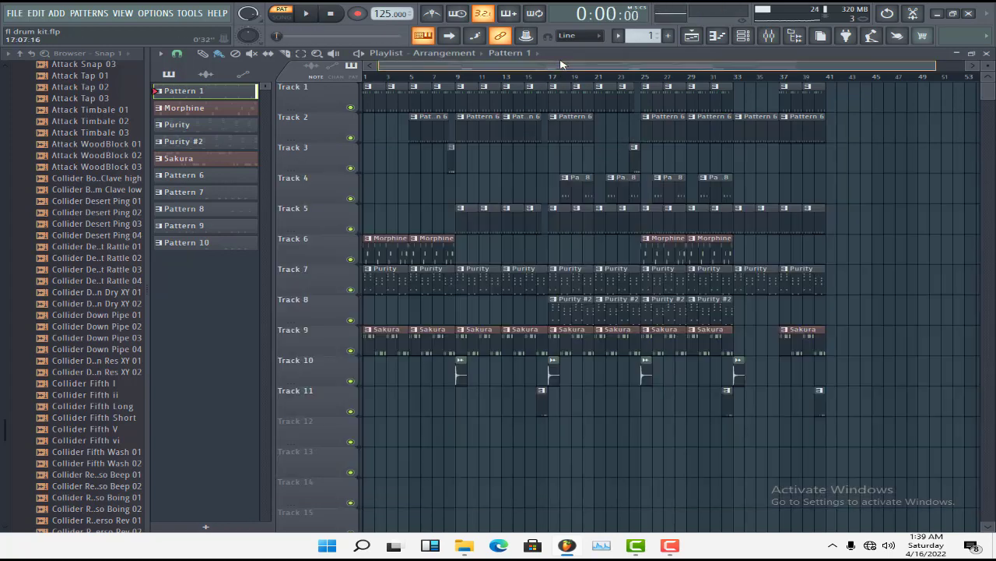
left_click(432, 127)
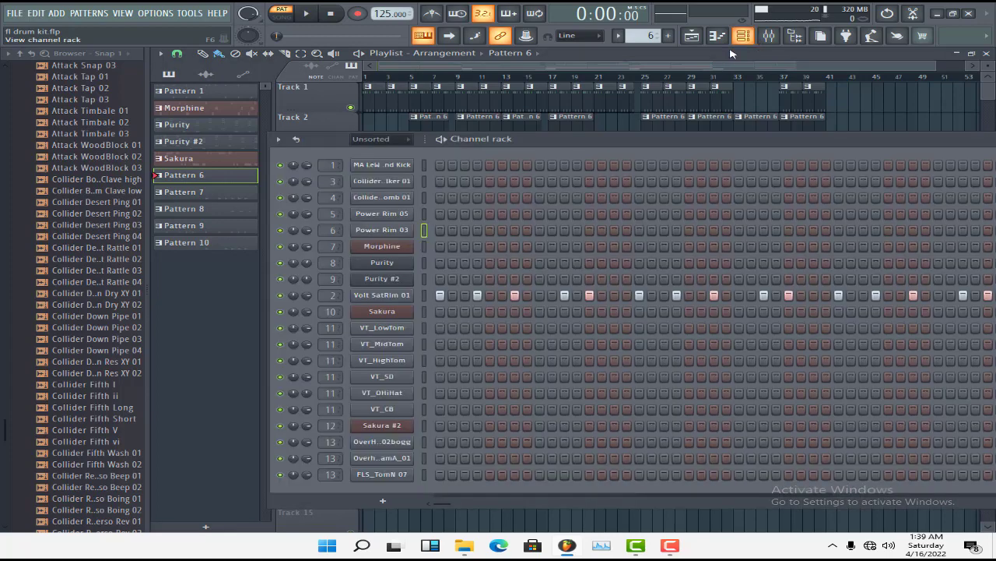
left_click(744, 35)
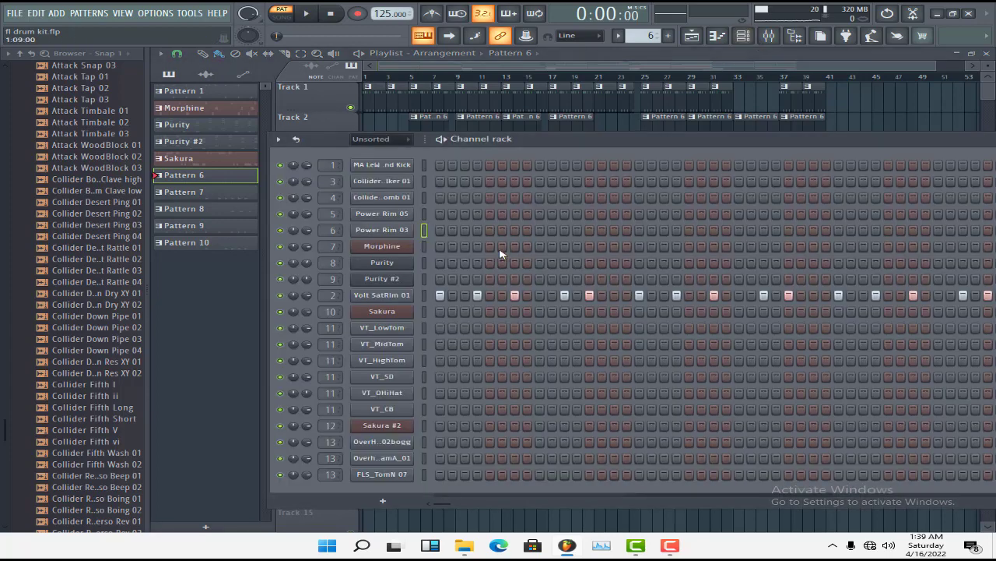
left_click(395, 296)
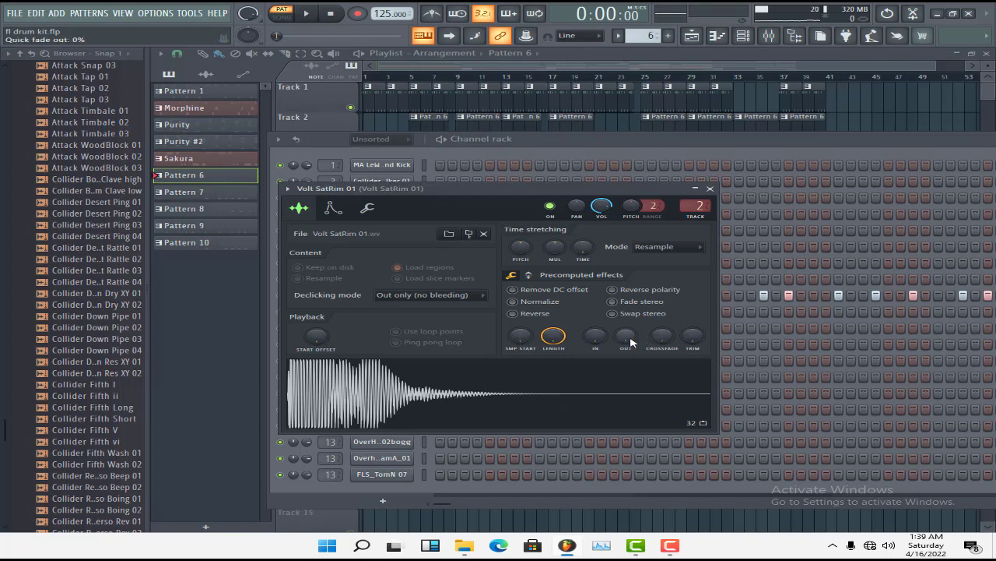
Play Pattern 6 with Volt SatRim 01's quick fade-out at 100%, return the fade-out to 0%, close the sampler and stop playback
left_click_drag(630, 340, 629, 296)
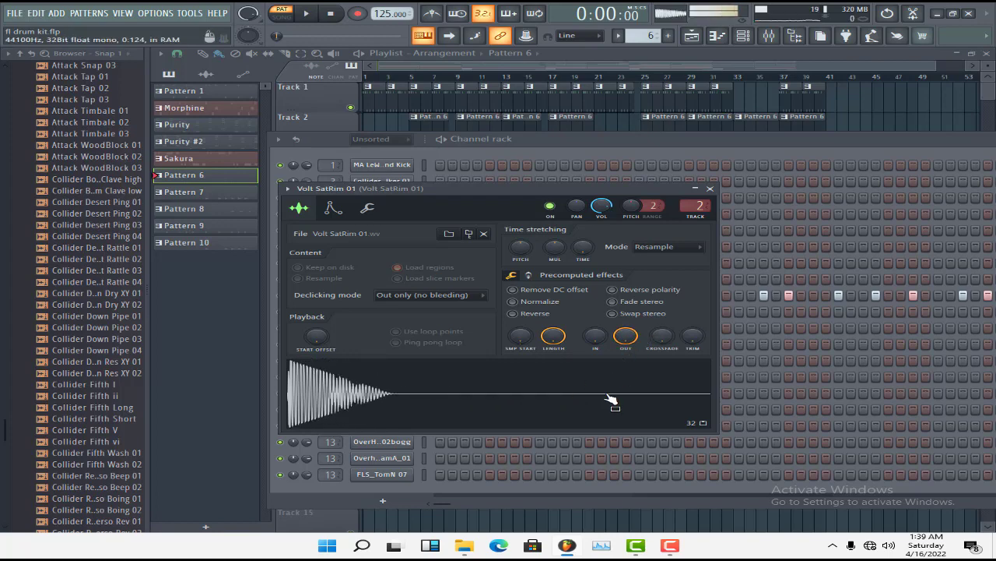
key("space")
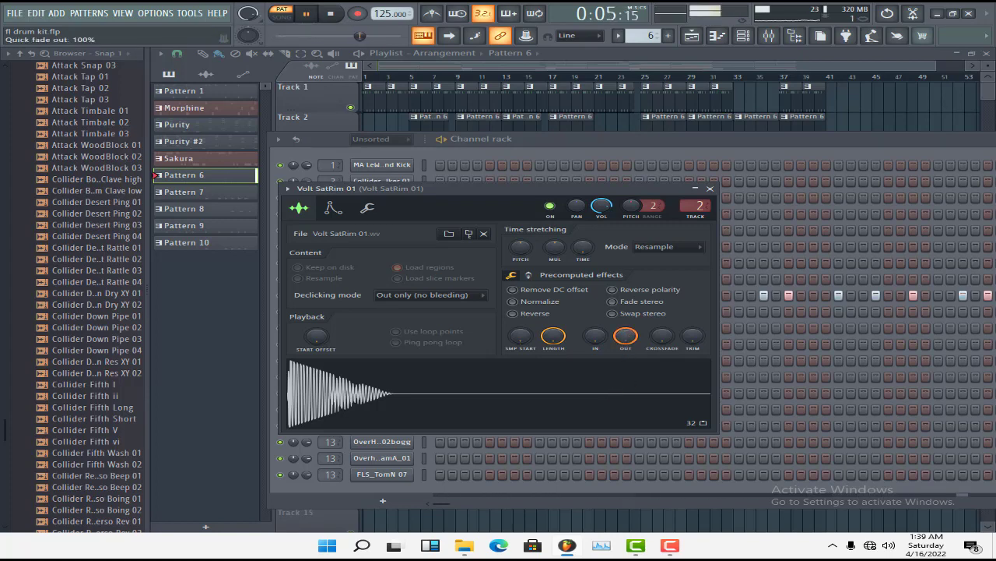
left_click_drag(625, 336, 625, 366)
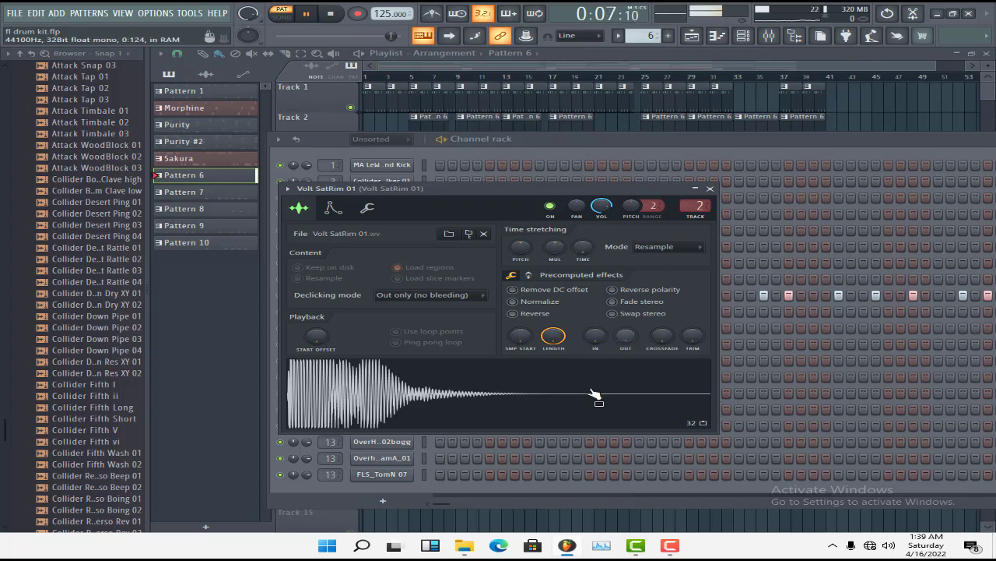
left_click(710, 188)
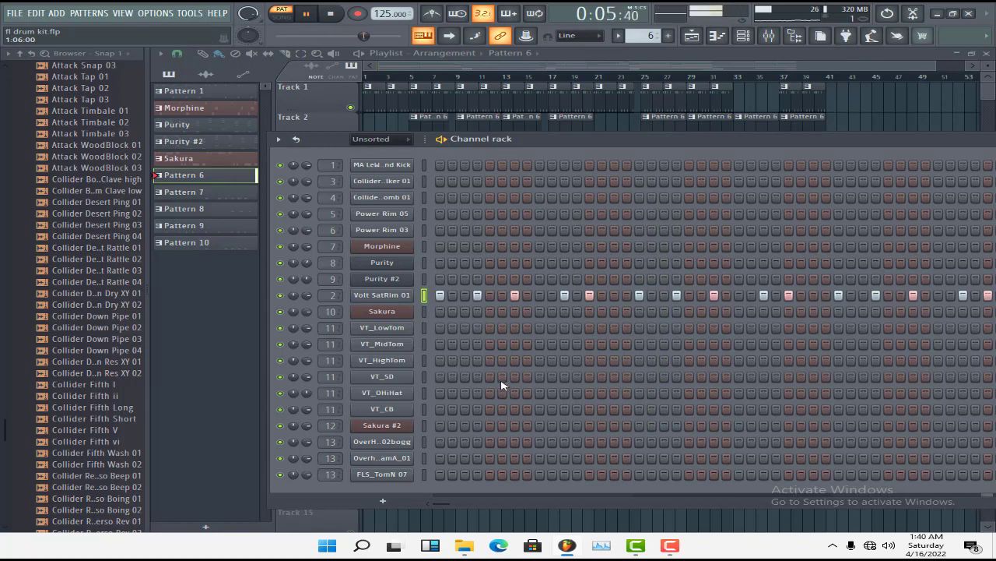
key("space")
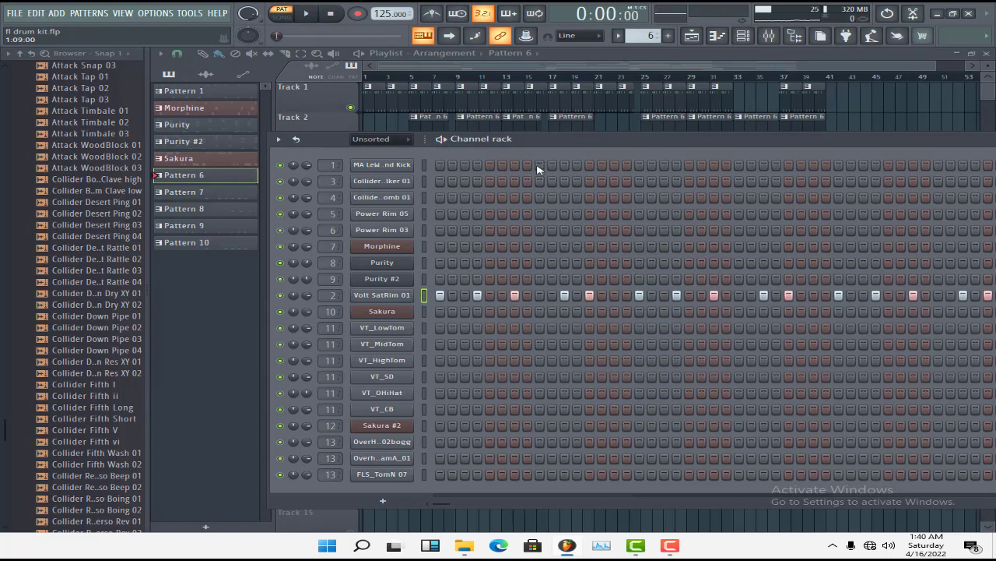
Select the Pattern 9 clip on Track 5, show its steps in the channel rack and view the MA LeWeekend Kick sample settings
left_click(590, 67)
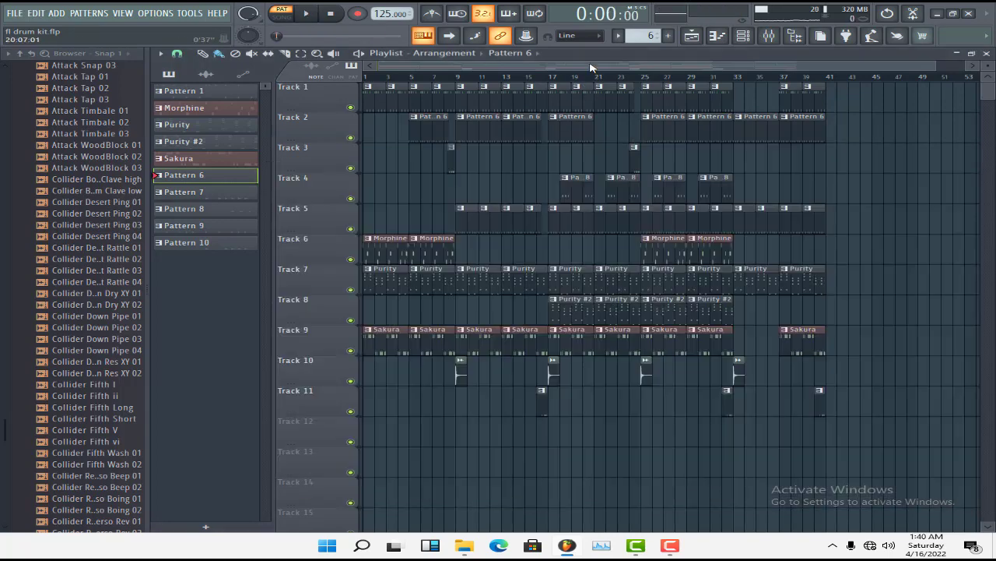
left_click(467, 226)
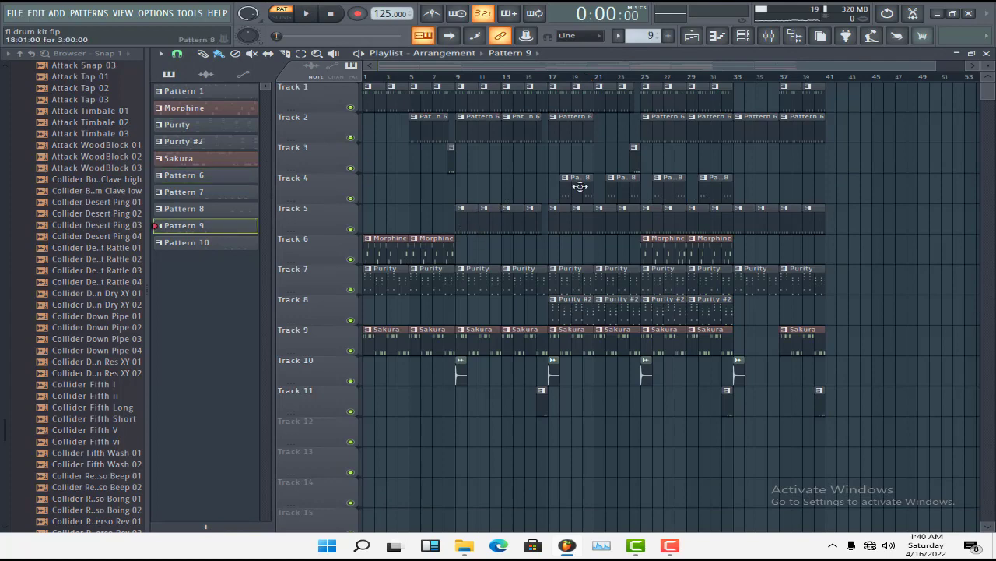
left_click(744, 35)
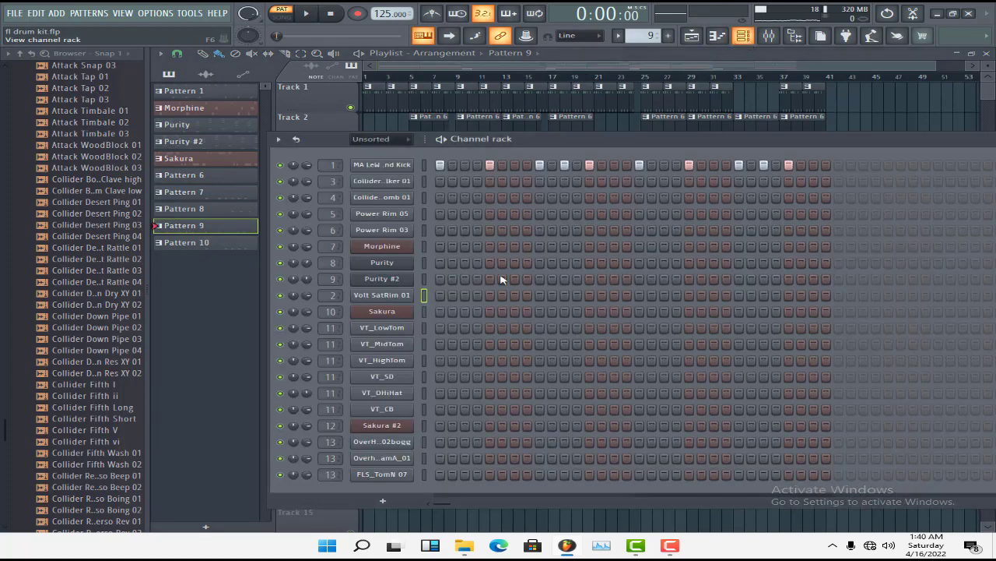
left_click(405, 165)
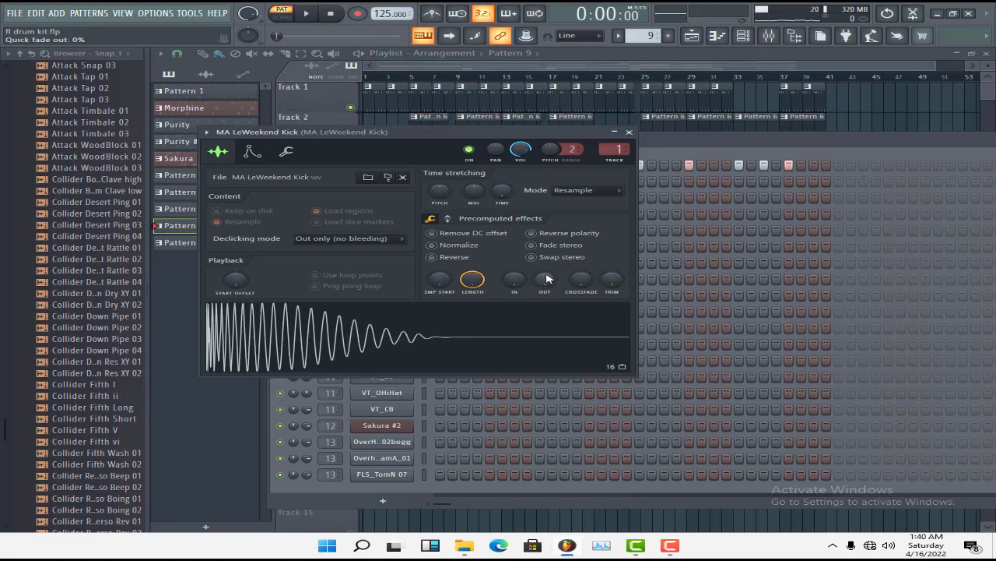
Audition the MA LeWeekend Kick sample several times
left_click(508, 343)
left_click(508, 342)
left_click(509, 343)
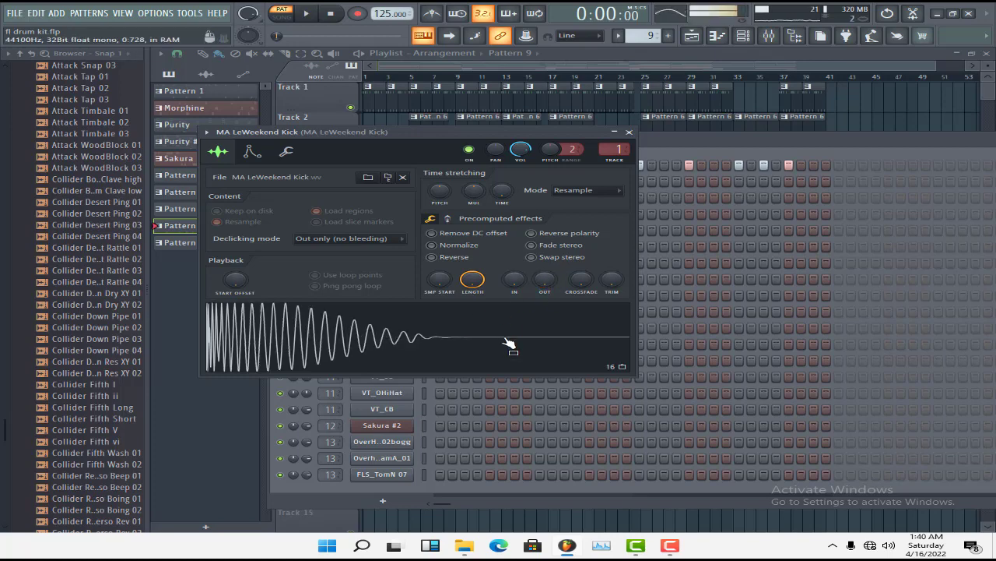
left_click(508, 342)
left_click(509, 342)
Shape the MA LeWeekend Kick's volume envelope with maximum hold and zero attack, decay, sustain and release
left_click(251, 151)
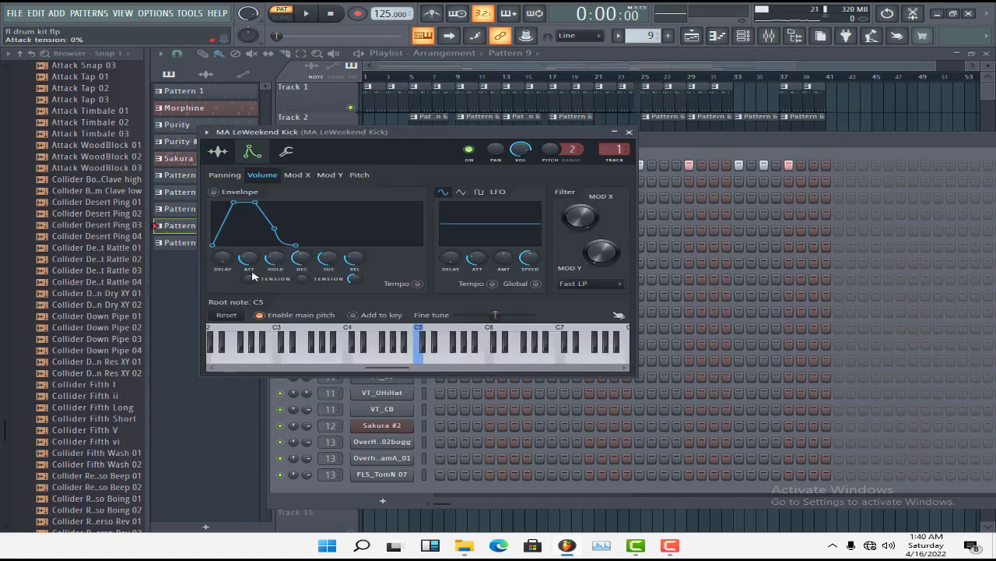
left_click_drag(248, 258, 249, 300)
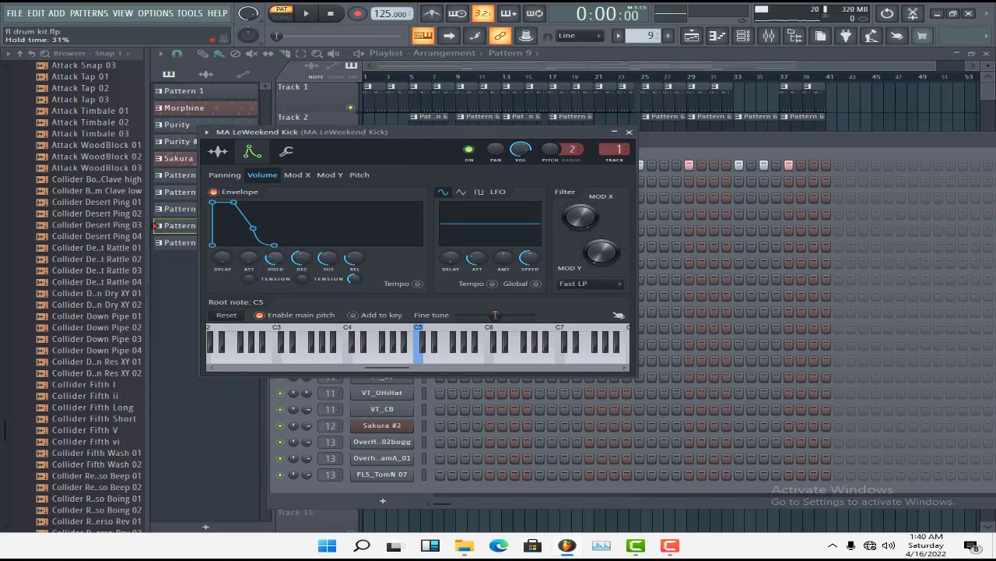
left_click_drag(275, 258, 304, 316)
left_click_drag(331, 256, 332, 311)
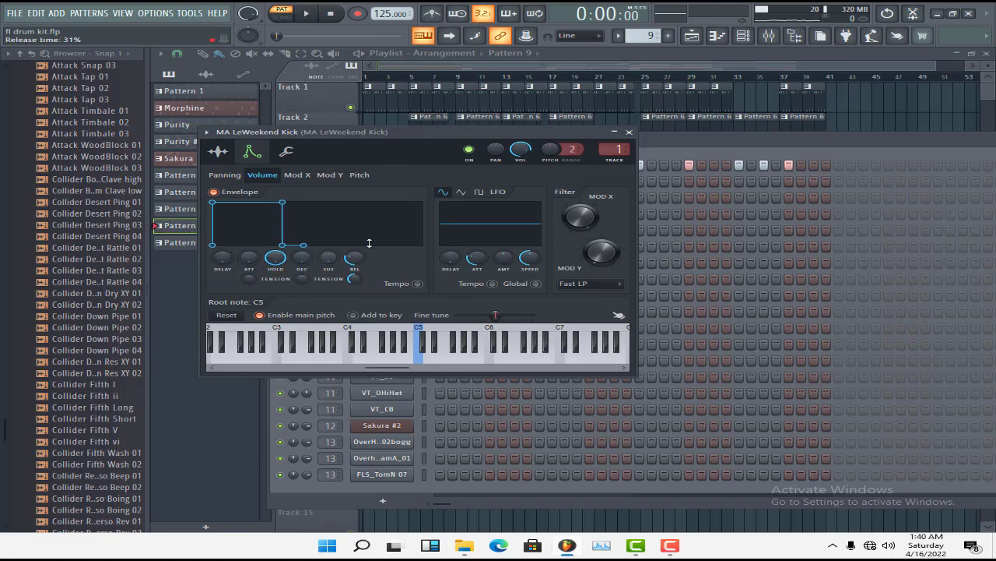
Play Pattern 9 with the kick's reshaped volume envelope, return to its sample settings and stop playback
key("space")
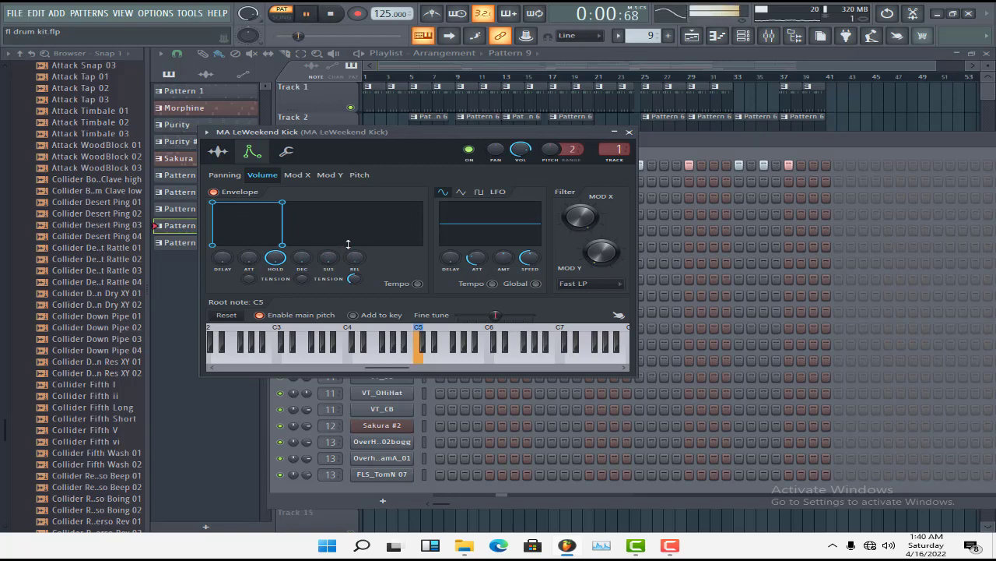
left_click(229, 153)
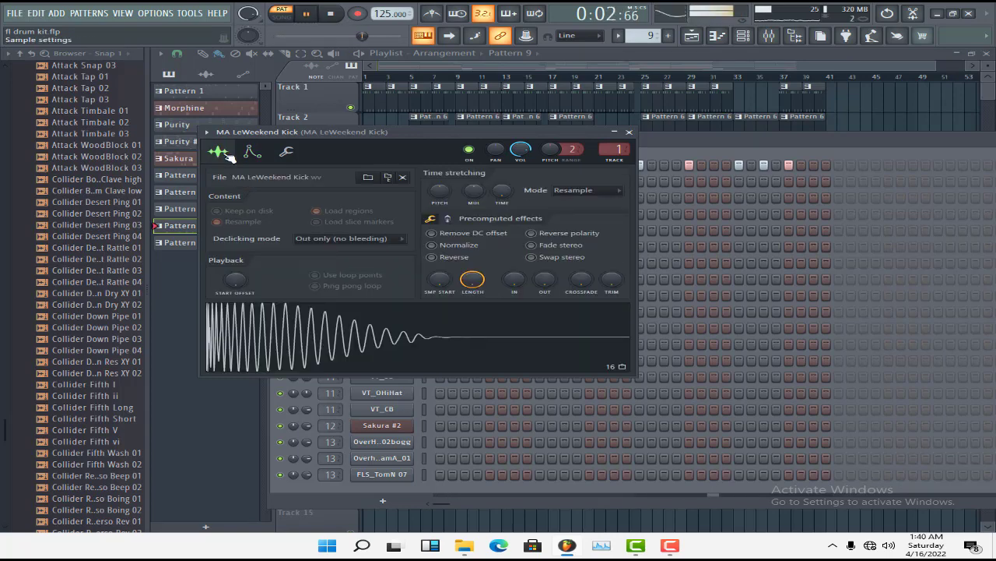
key("space")
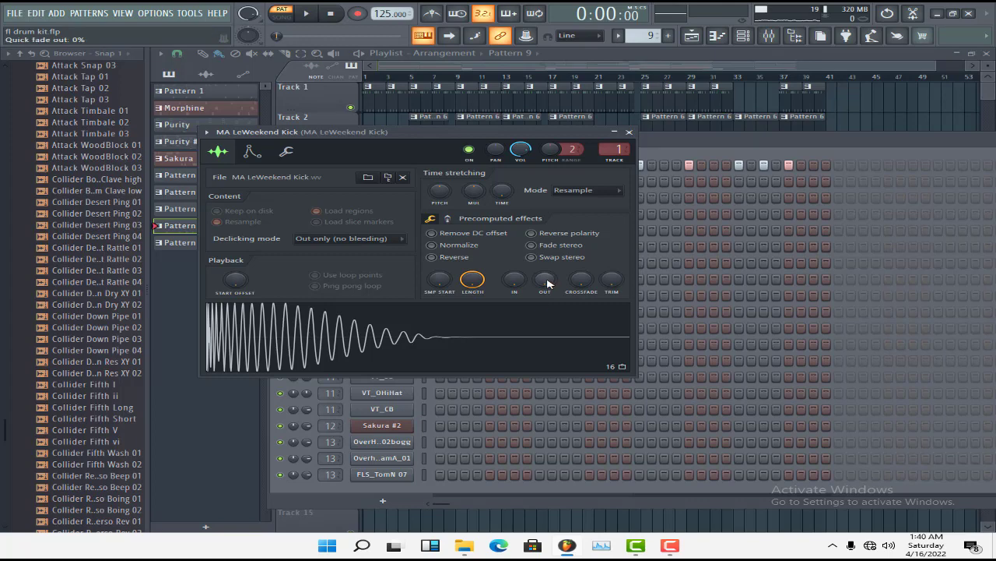
Raise the MA LeWeekend Kick's quick fade-out to full and audition the shortened sample
left_click_drag(547, 282, 548, 210)
left_click(548, 340)
left_click(548, 339)
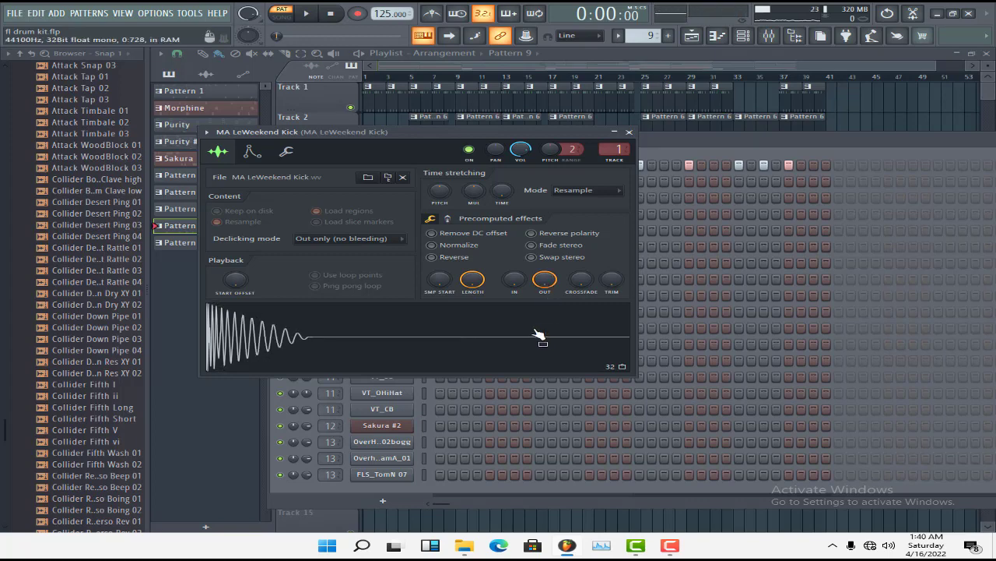
Play Pattern 9 with the shortened kick, stop, and inspect the low-shelf band in the kick mixer track's Fruity parametric EQ 2
key("space")
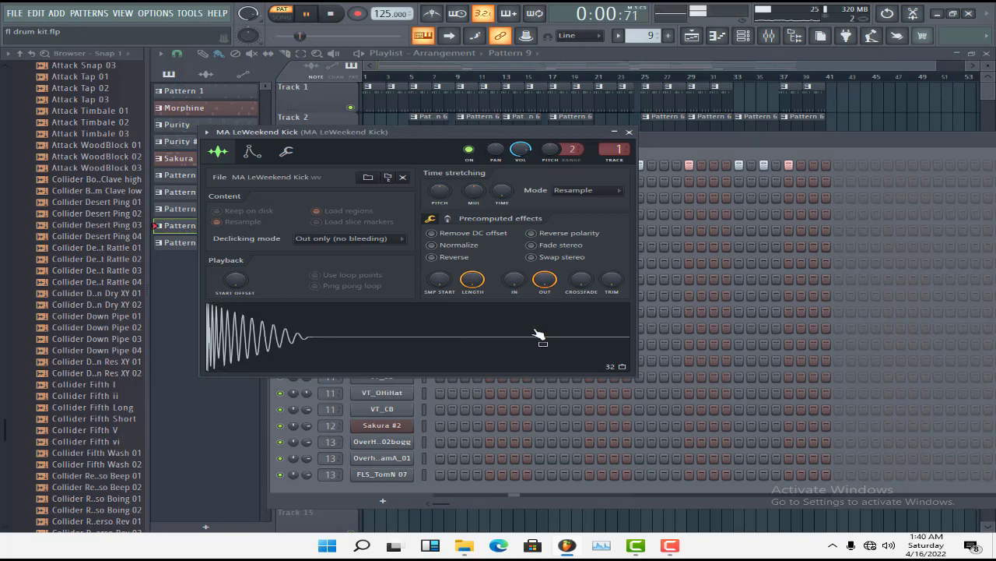
key("space")
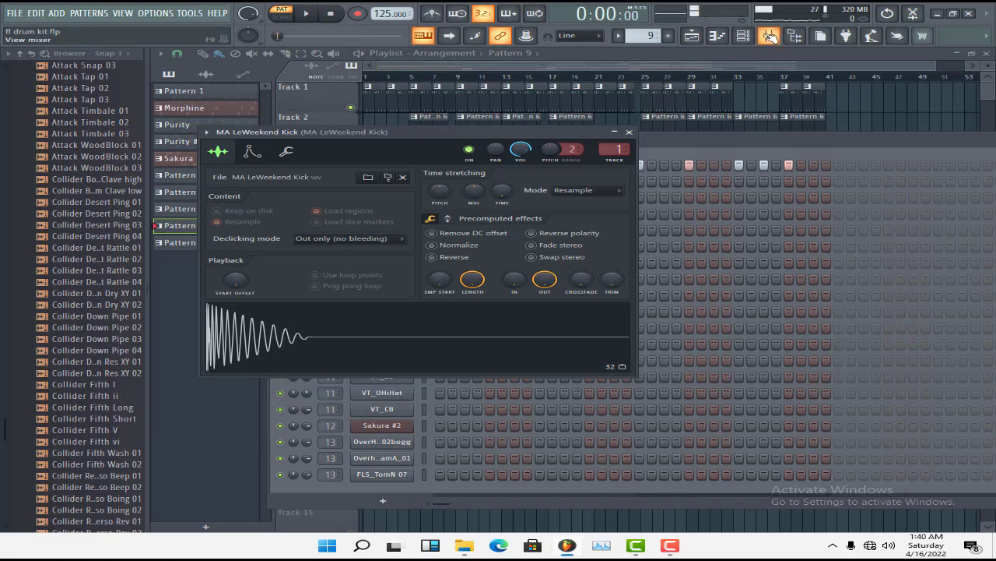
left_click(770, 35)
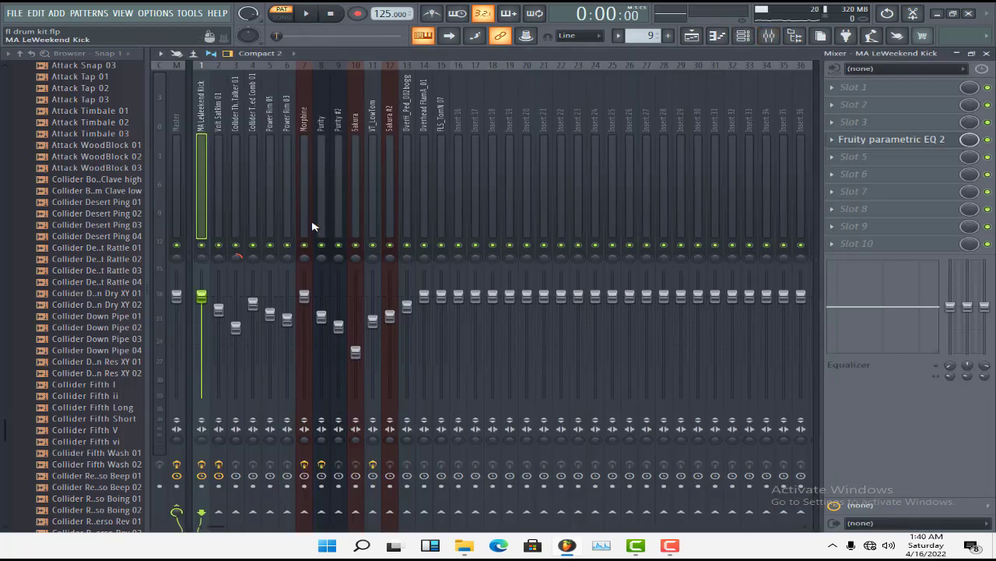
left_click(919, 145)
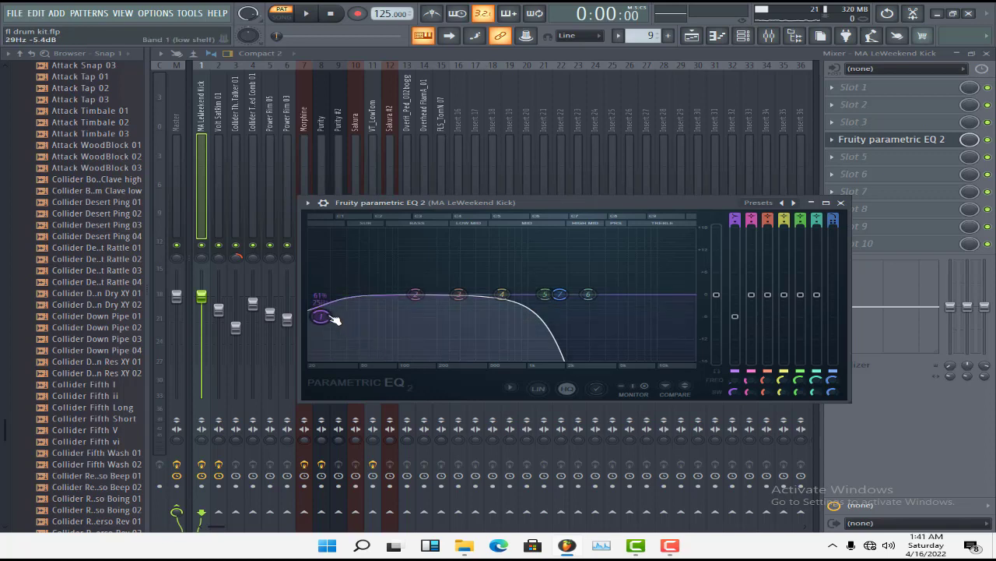
left_click_drag(333, 320, 336, 320)
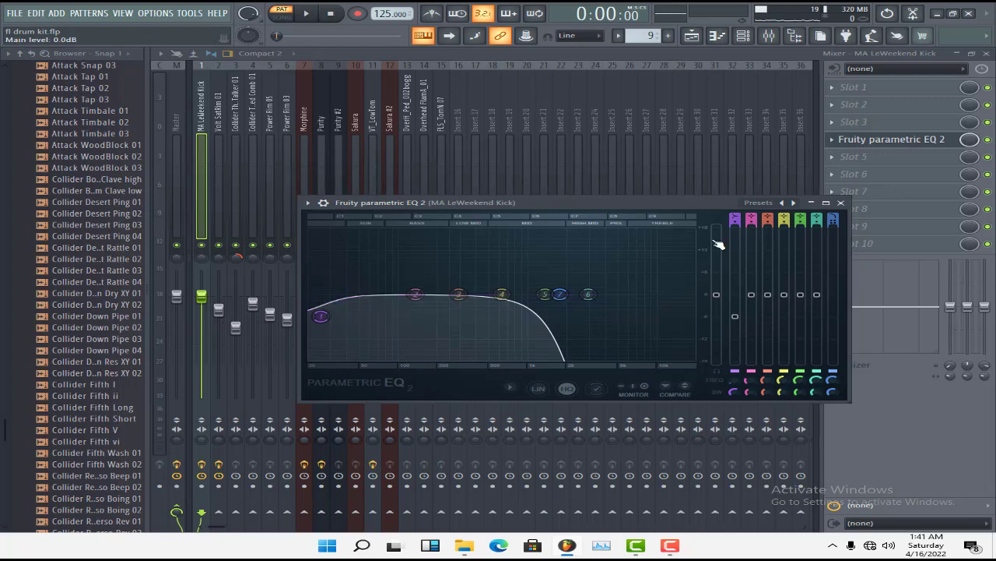
Compare the kick with Fruity parametric EQ 2 bypassed and enabled during Pattern 9 playback, leaving the EQ on, closed and playback stopped
left_click(988, 140)
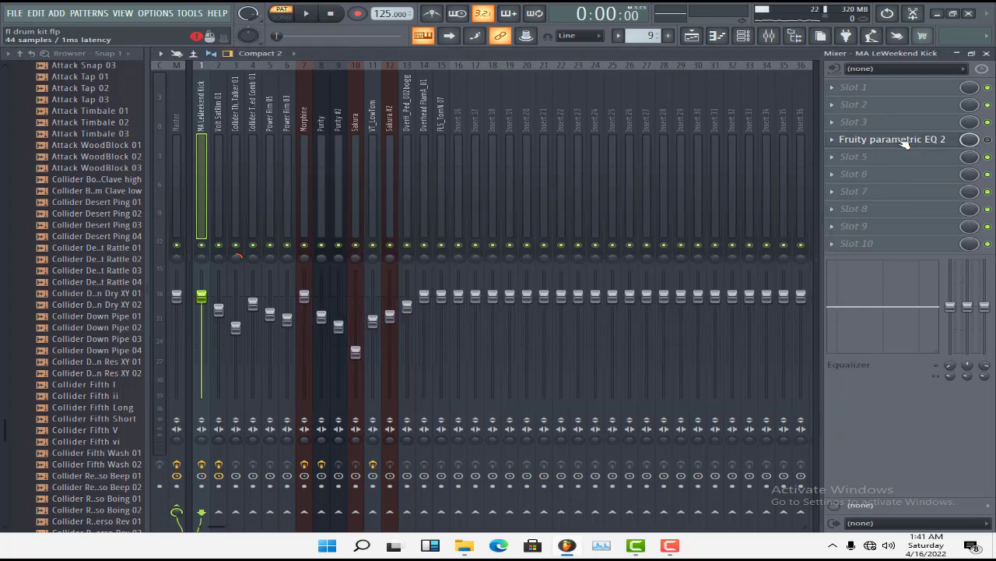
left_click(905, 142)
key("space")
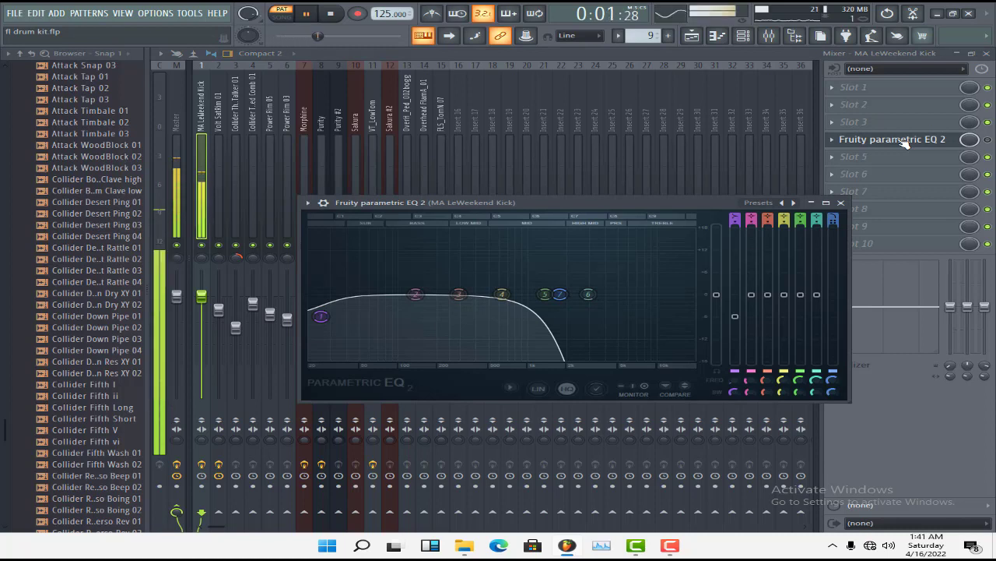
left_click(323, 202)
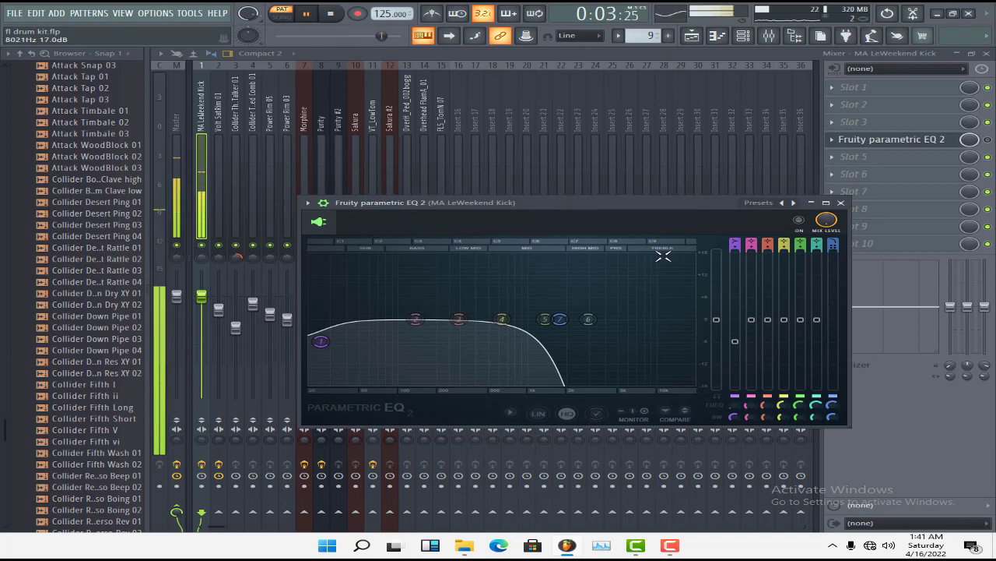
left_click(805, 221)
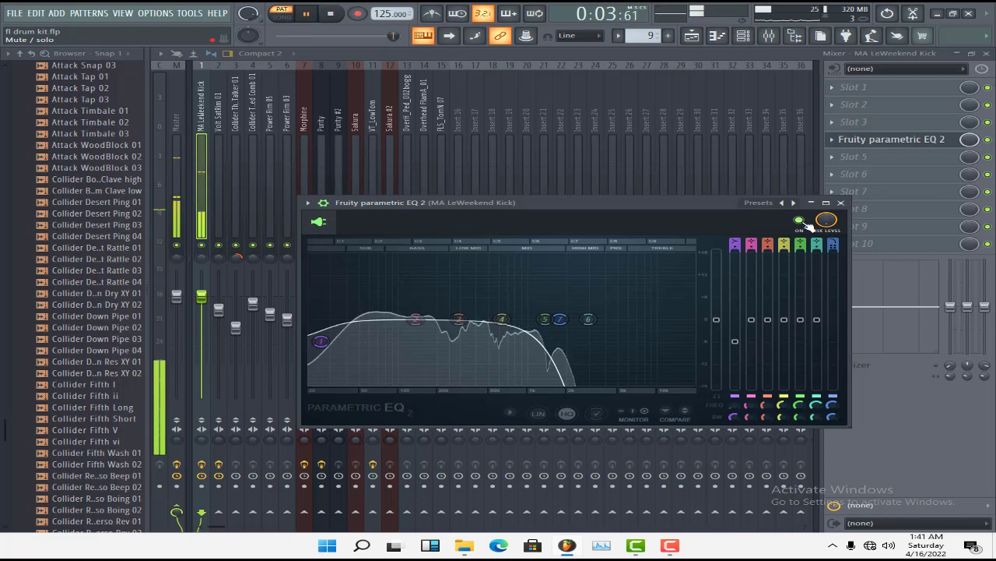
left_click(805, 221)
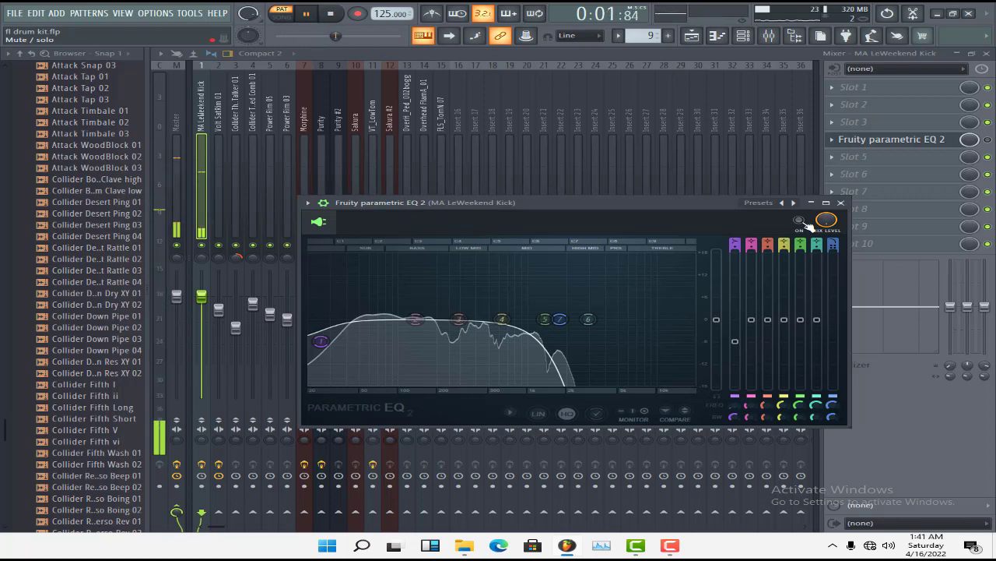
left_click(807, 221)
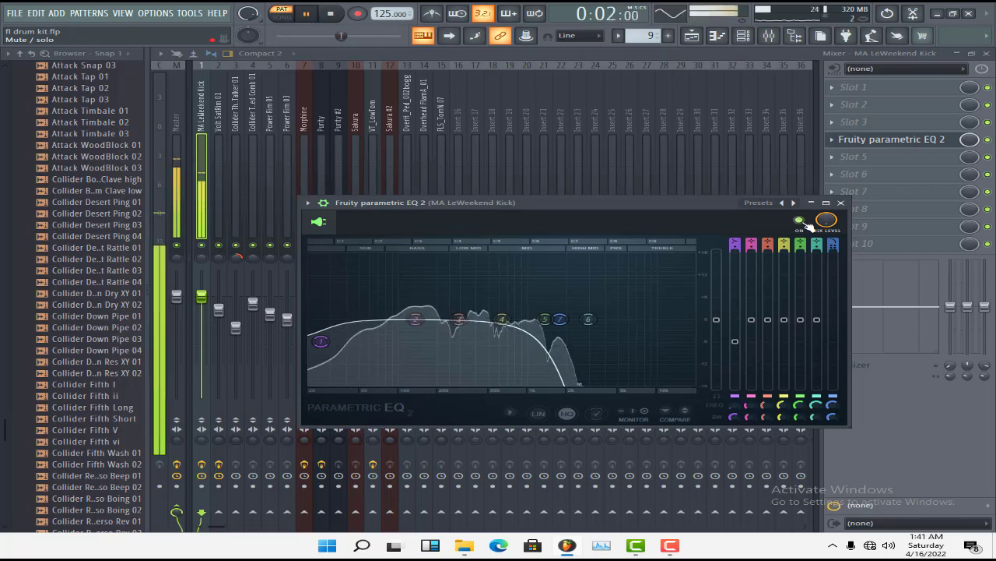
left_click(840, 203)
key("space")
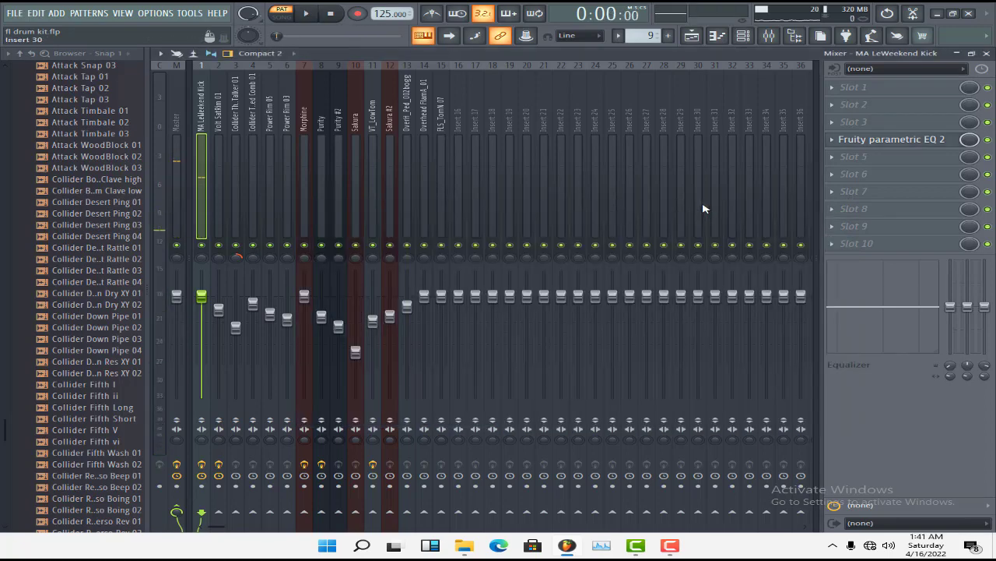
Close the mixer and the kick's sample settings, and review the VT_CY sample settings from the audio clip on Track 10
left_click(745, 39)
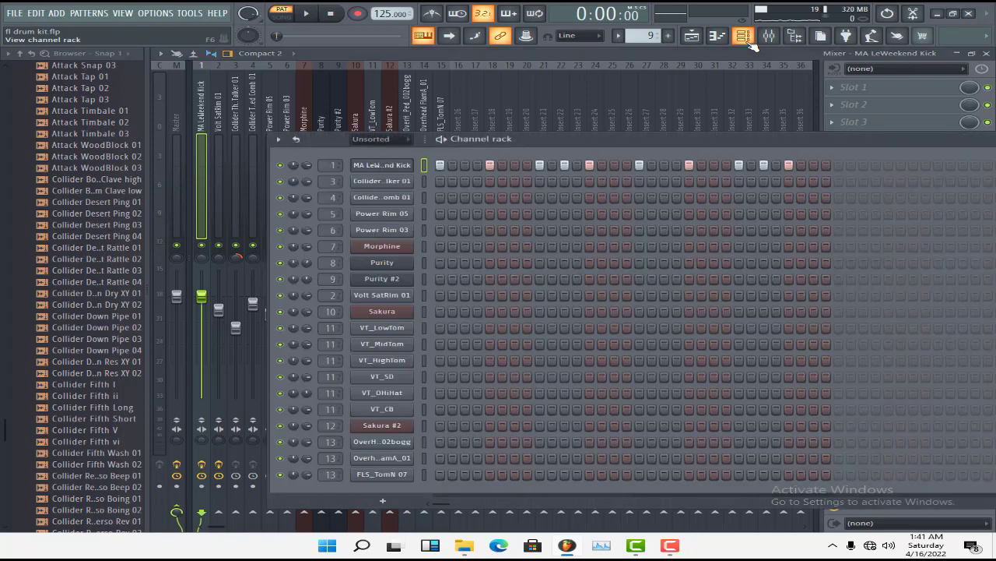
left_click(748, 39)
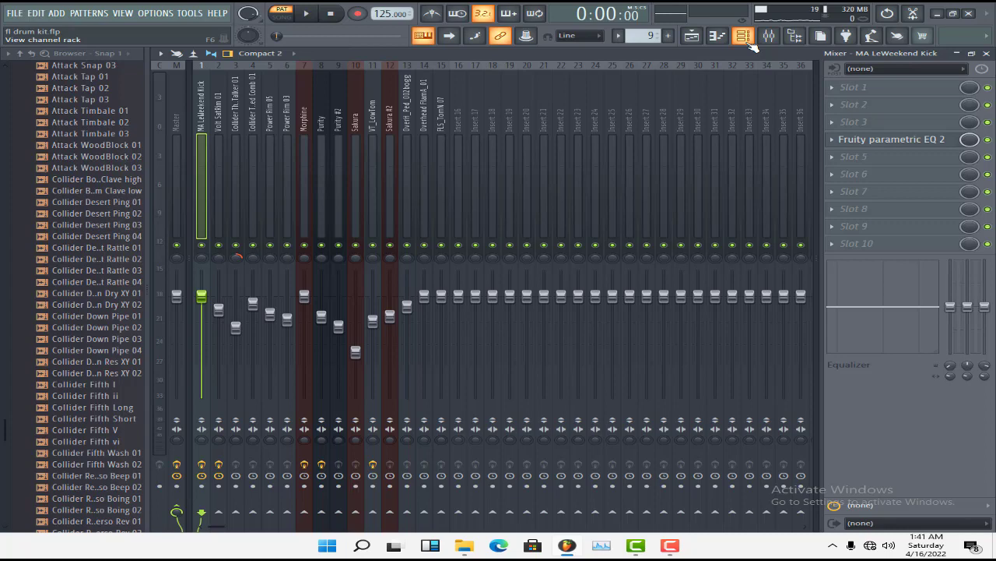
left_click(987, 54)
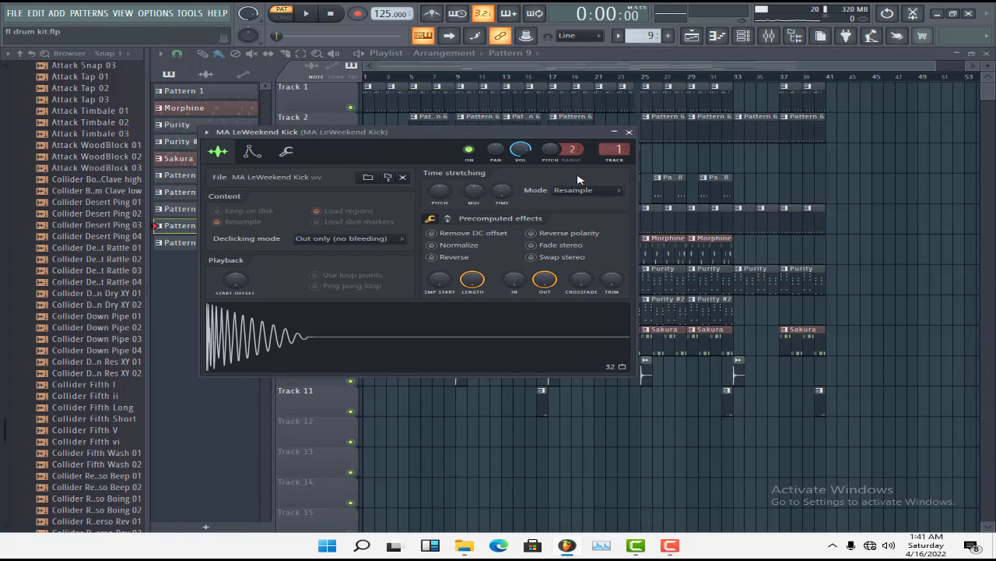
left_click(629, 132)
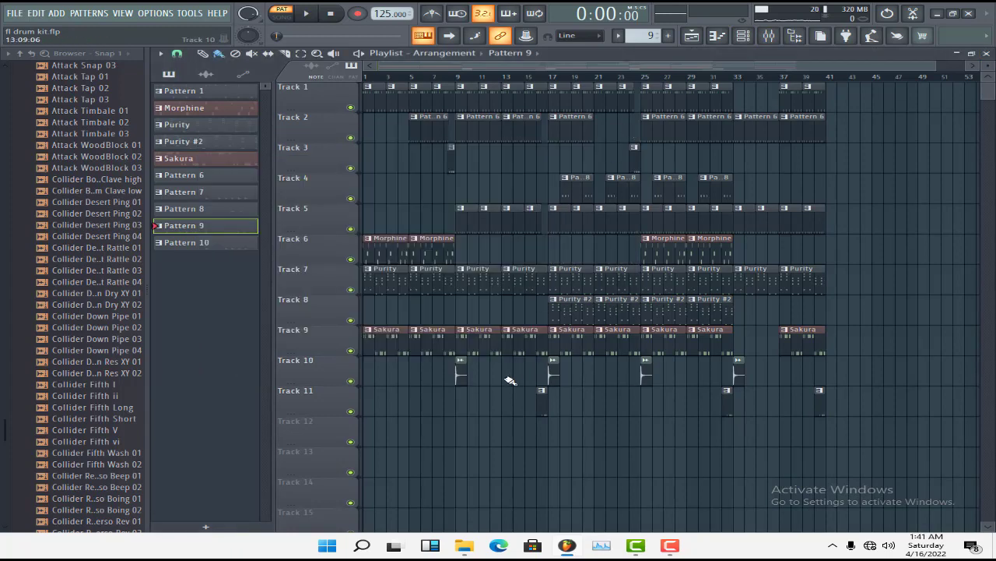
double_click(462, 376)
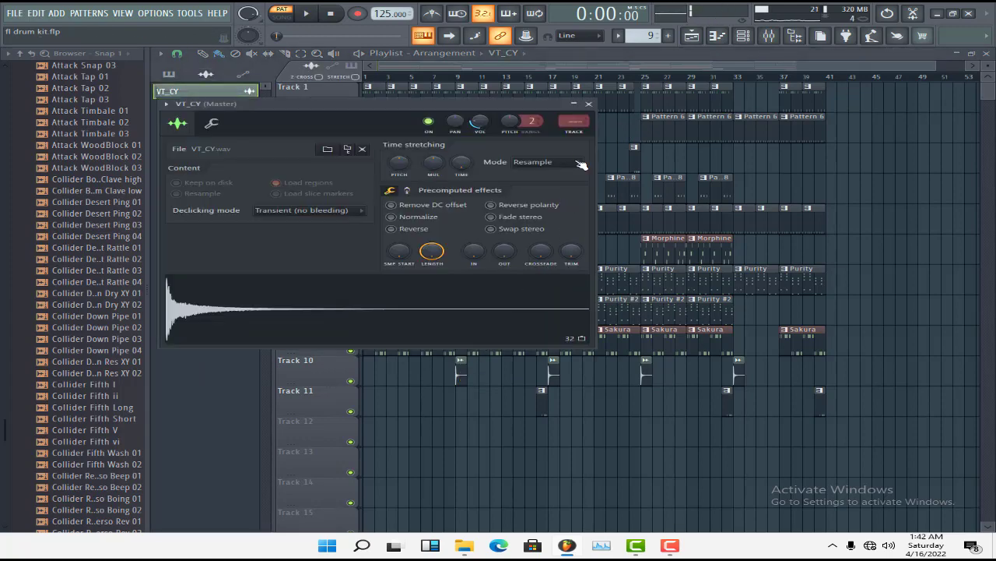
left_click(588, 104)
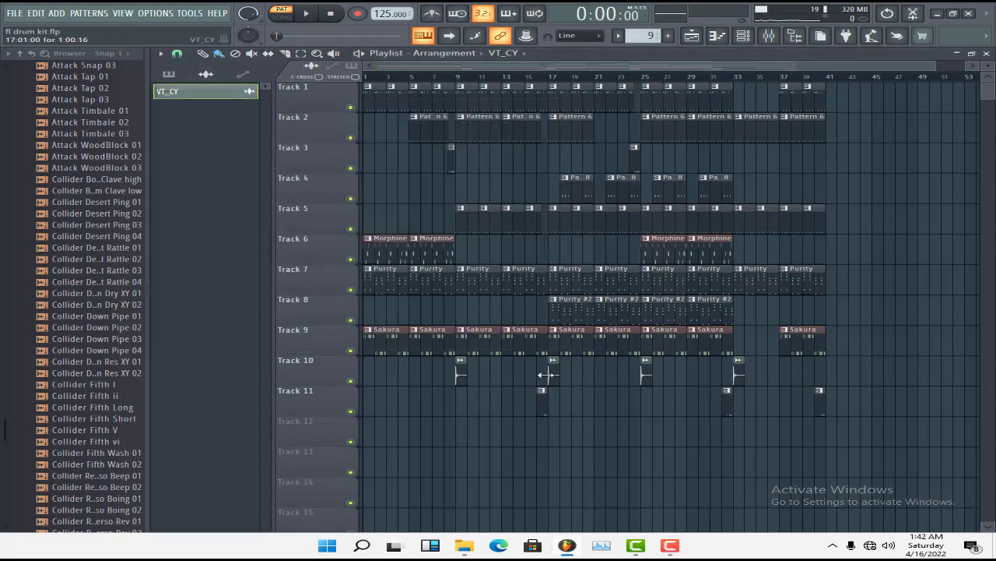
Play Pattern 7 from Track 3, select the VT_LowTom track in the mixer and stop playback
left_click(452, 159)
left_click(744, 37)
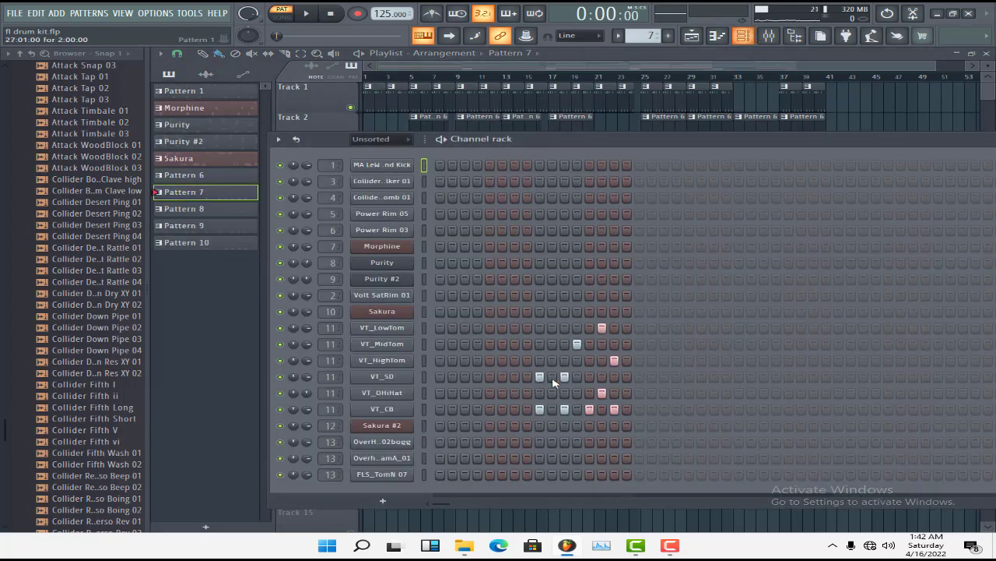
left_click(444, 140)
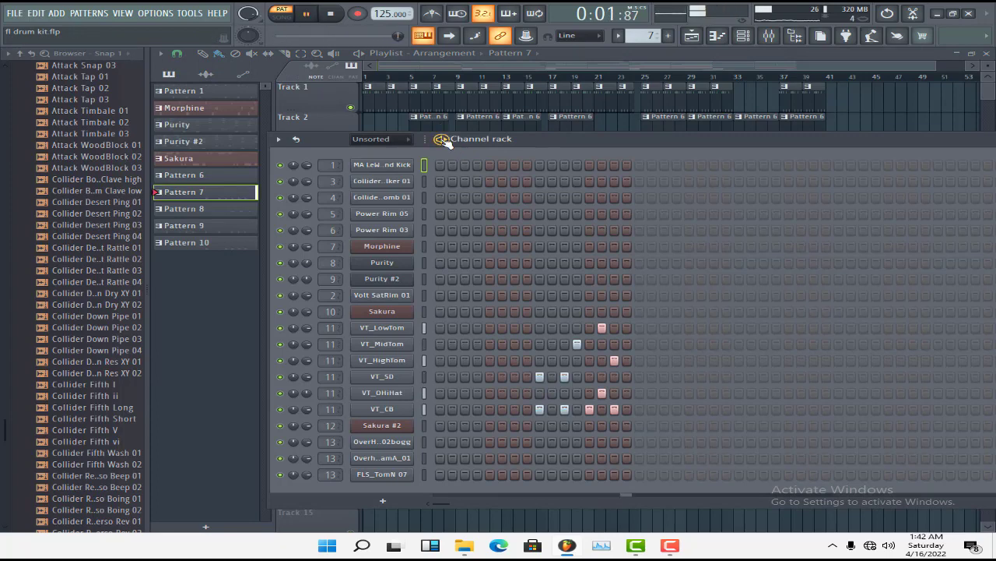
left_click(781, 40)
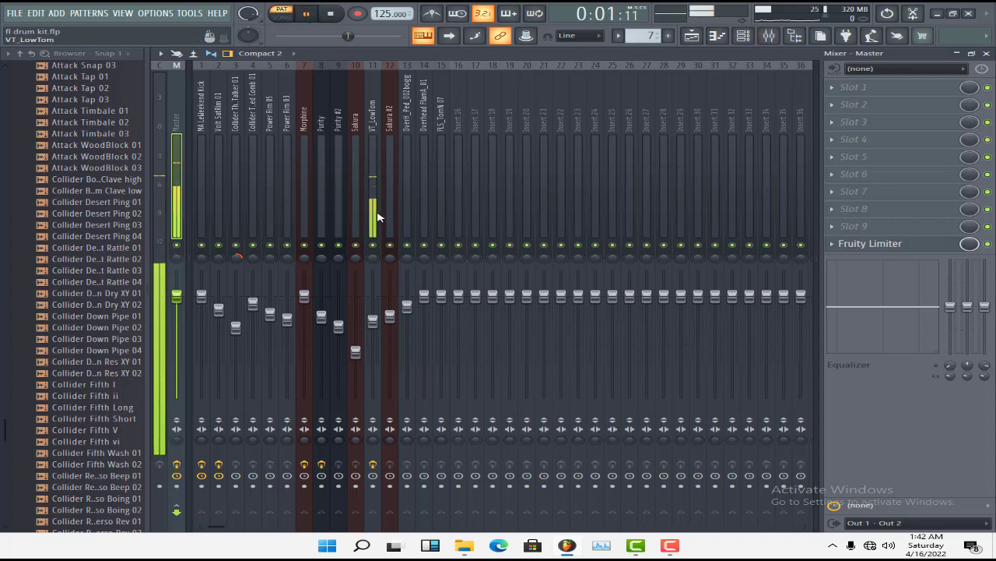
left_click(377, 214)
key("space")
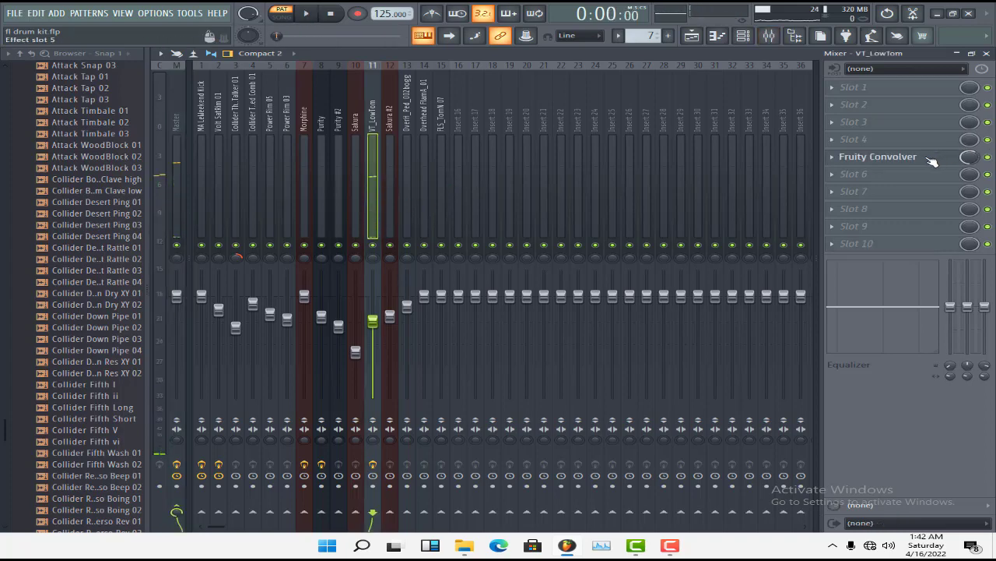
Inspect the Fruity Convolver's equalizer and mix level on VT_LowTom, and play Pattern 7 to compare the effect bypassed and enabled
left_click(932, 158)
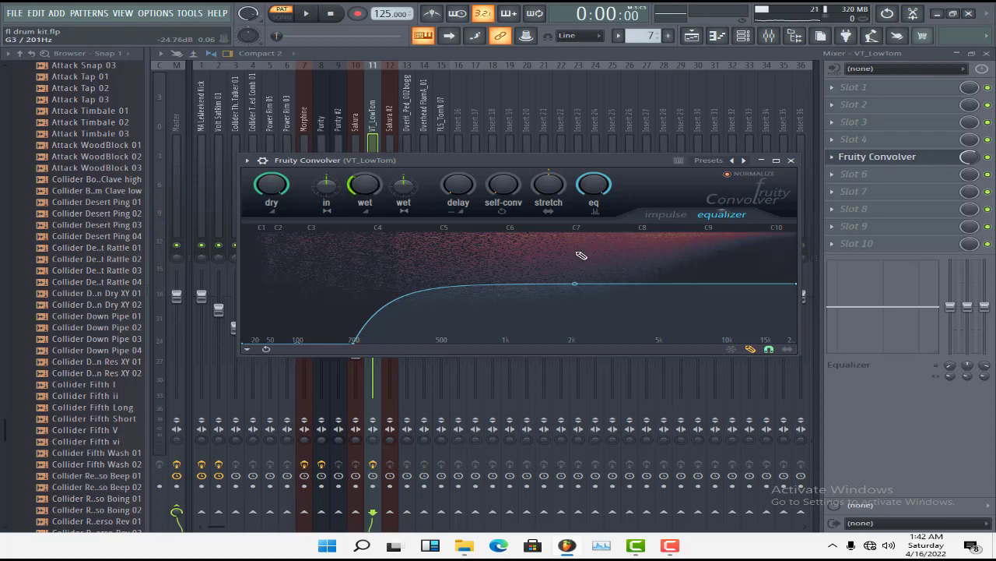
left_click(791, 160)
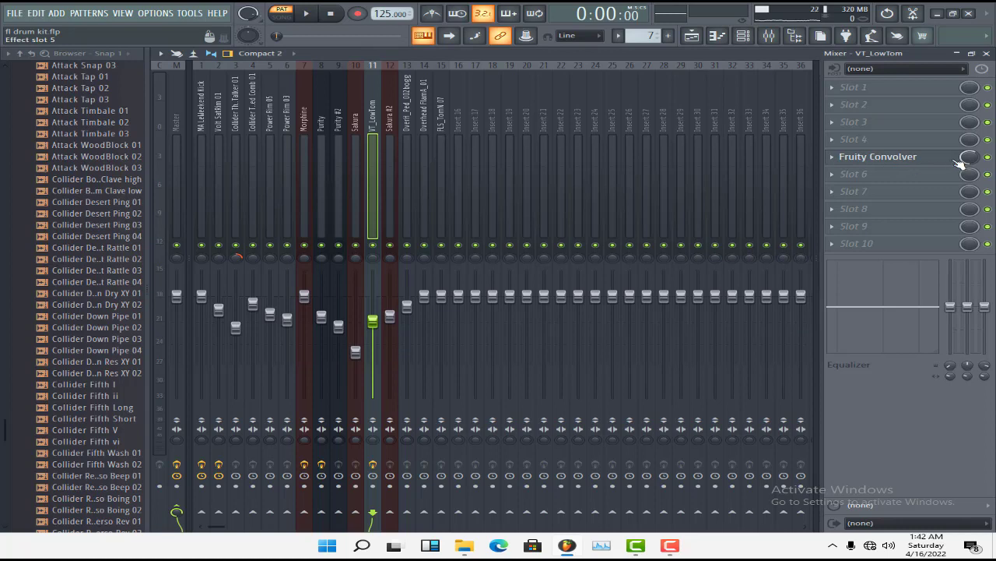
left_click_drag(967, 158, 968, 183)
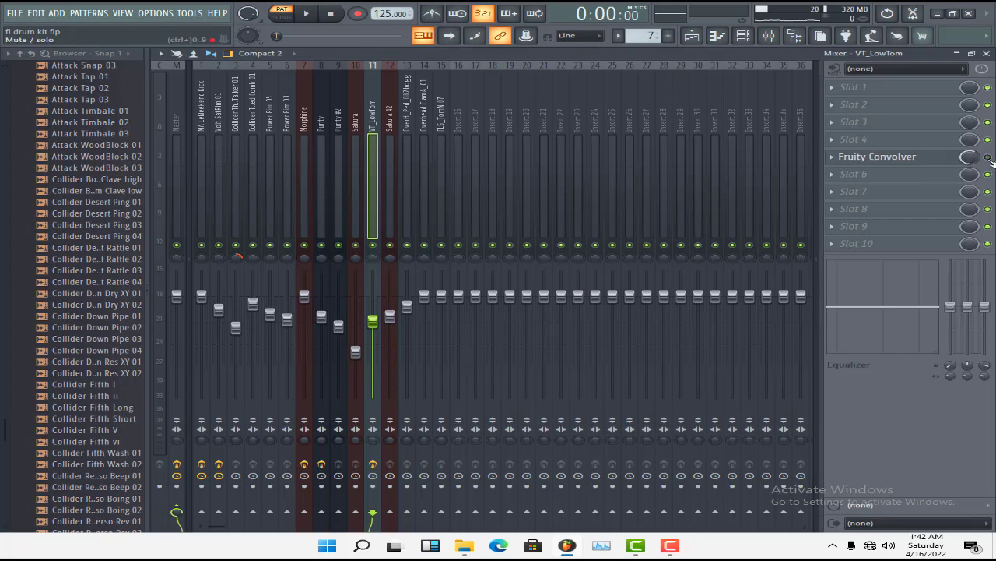
key("space")
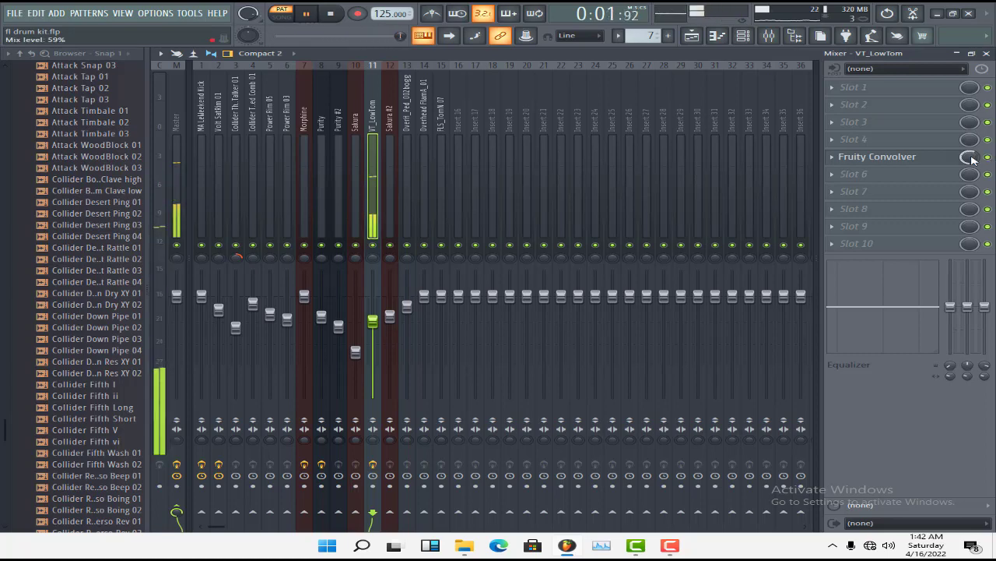
Stop Pattern 7, return to the Playlist and save the project
left_click(987, 54)
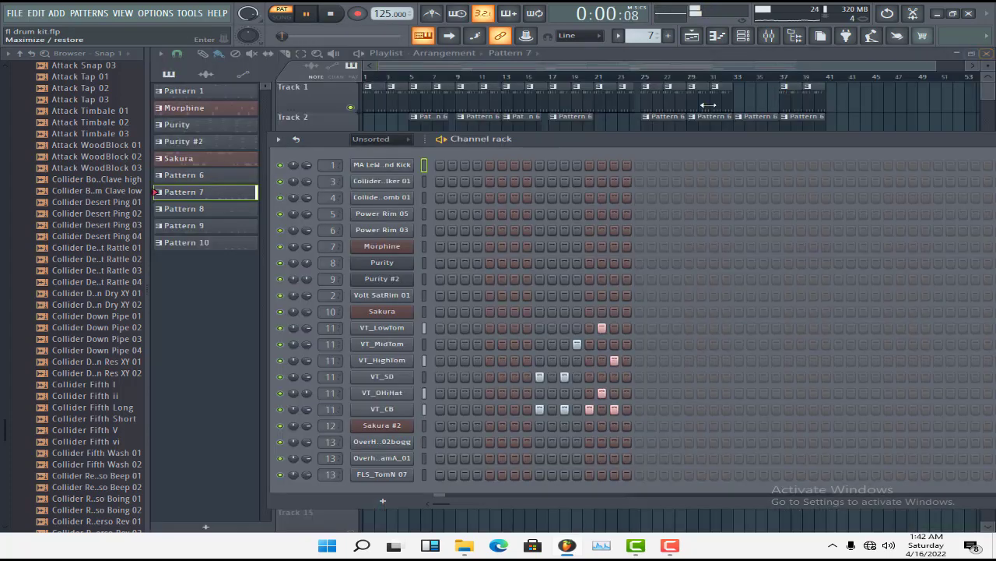
key("space")
left_click(625, 66)
key("ctrl+s")
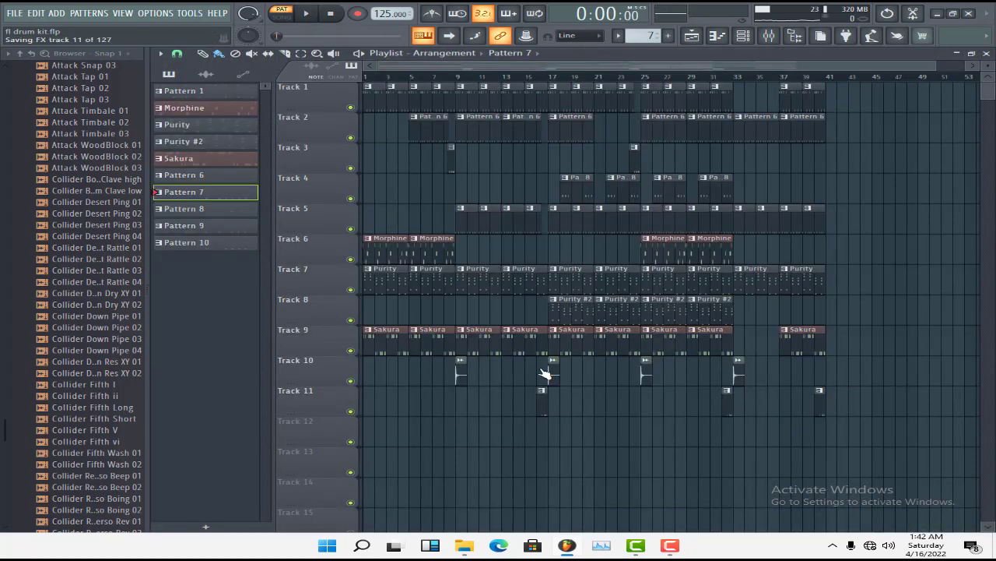
Show Pattern 10 from Track 11 in the channel rack and start playing it
left_click(541, 399)
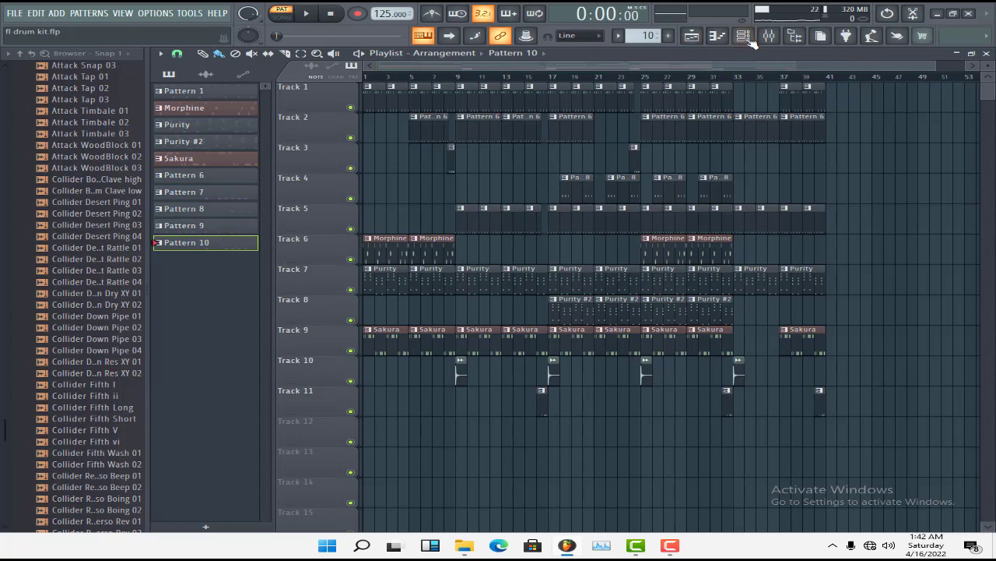
left_click(746, 37)
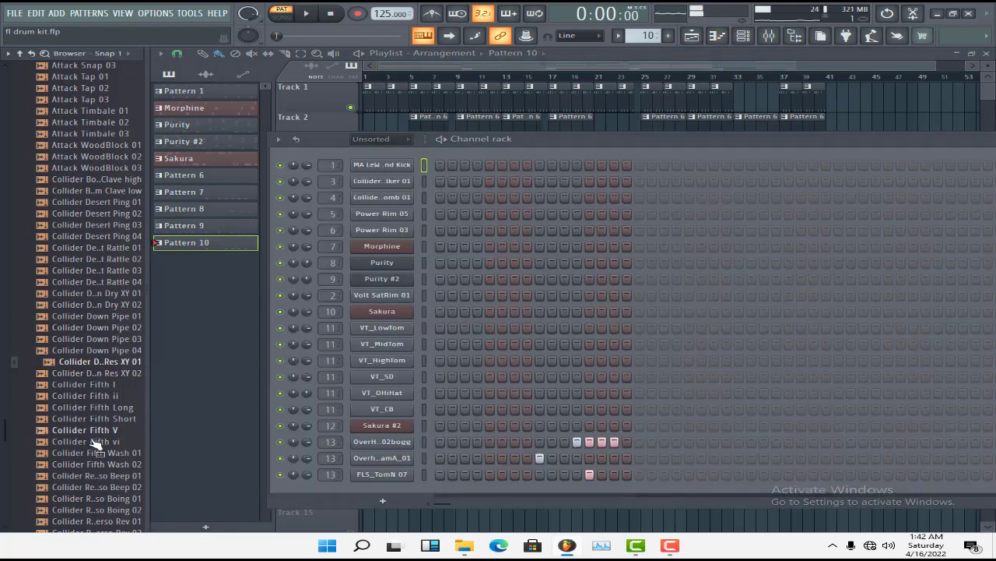
left_click(89, 475)
key("space")
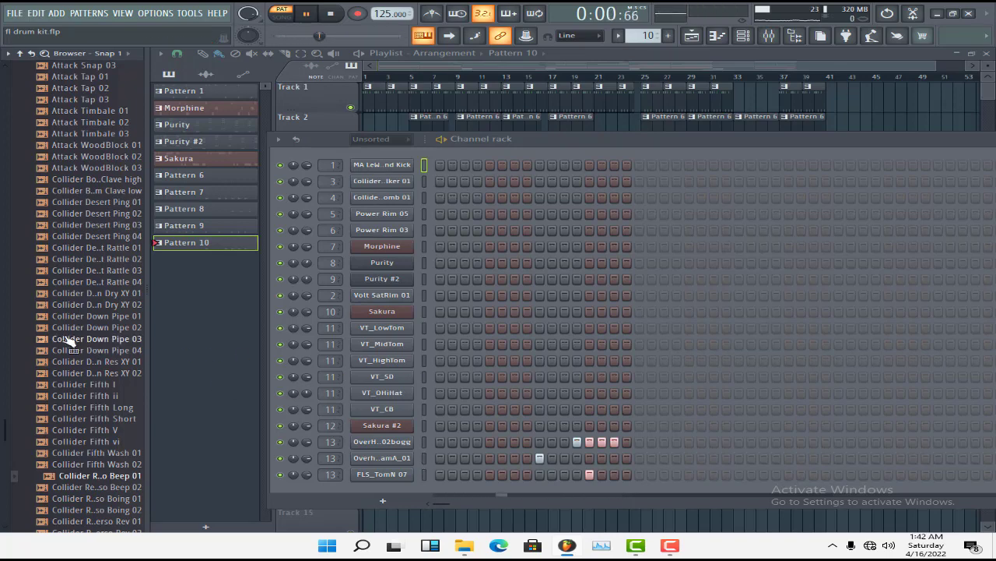
Audition various Collider and Fracture Perc samples in the browser's Snap 1 list, ending with Fracture Perc 28
scroll(78, 397, "down", 12)
left_click(90, 396)
left_click(89, 441)
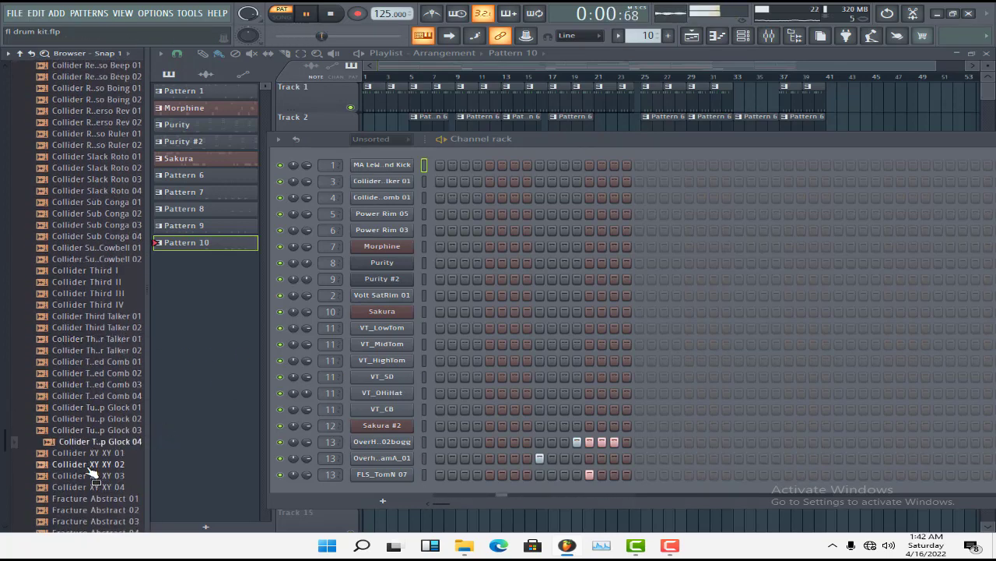
left_click(90, 465)
left_click(98, 487)
scroll(101, 491, "down", 8)
left_click(102, 430)
left_click(107, 395)
left_click(109, 350)
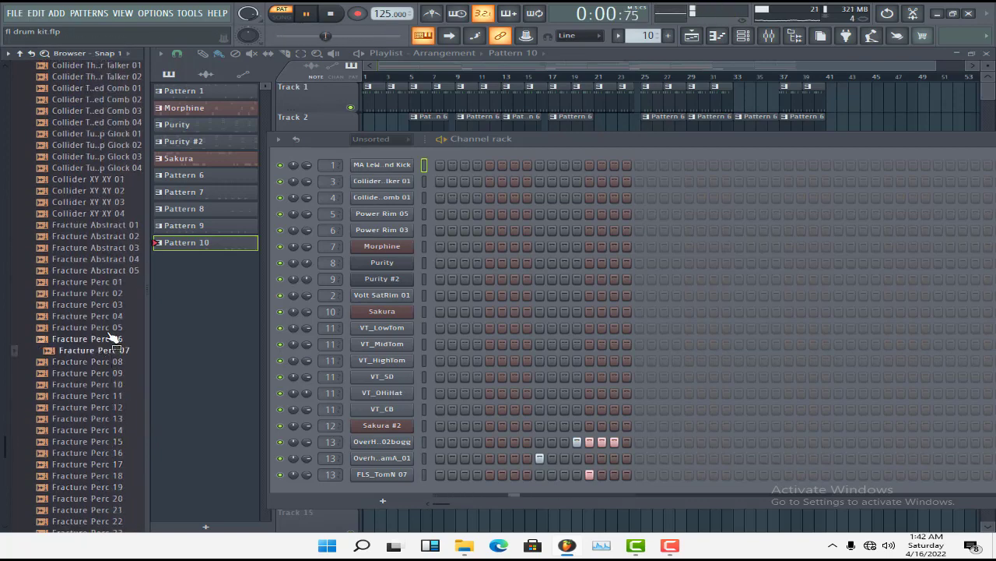
left_click(110, 329)
scroll(111, 335, "down", 4)
left_click(106, 396)
left_click(102, 454)
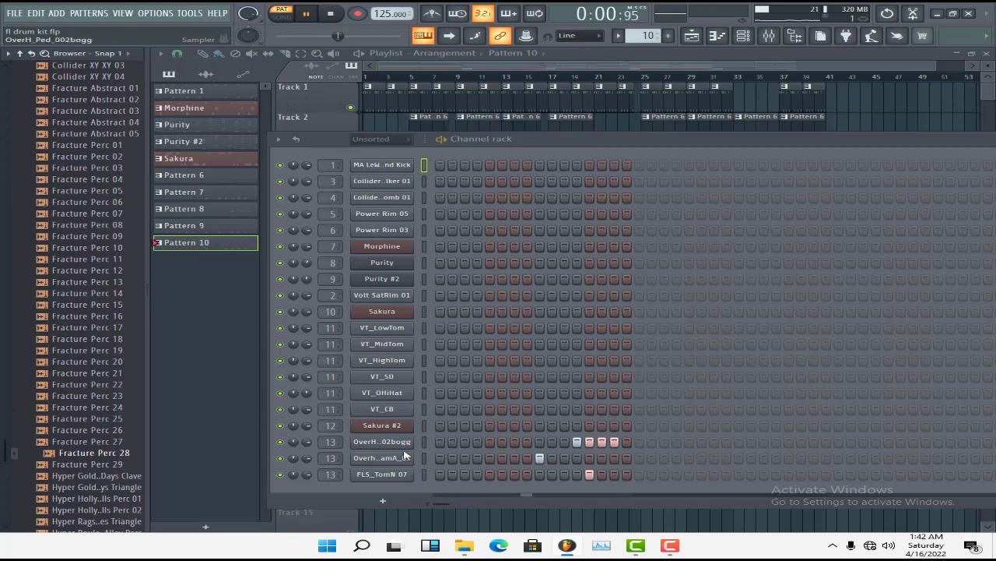
Stop playback and open the sample settings of the Overhead FlamA_01 channel
key("space")
left_click(381, 457)
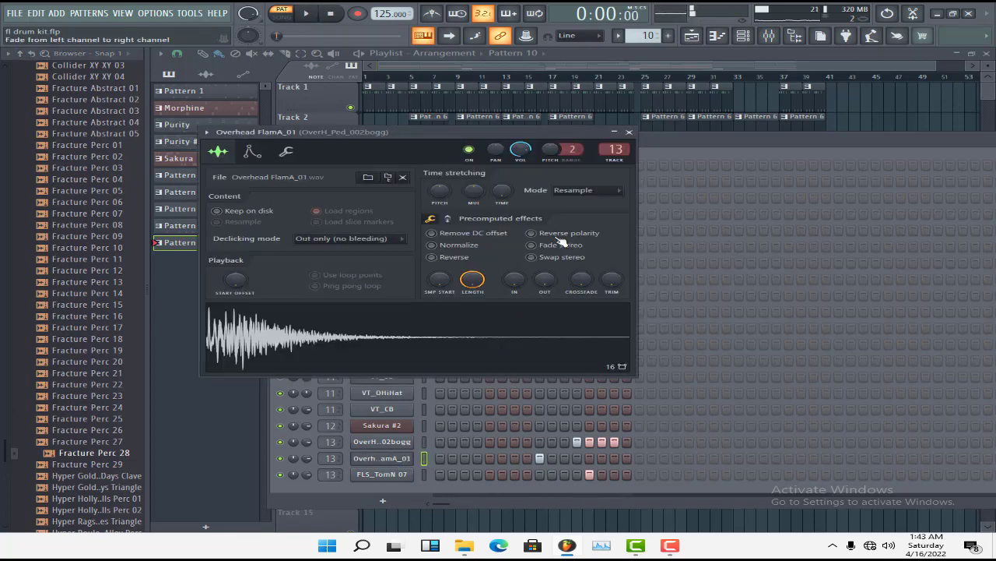
Close the sample settings and play Pattern 10 in the mixer to check the OverH_Ped_002bogg track's level and effect slots
left_click(629, 132)
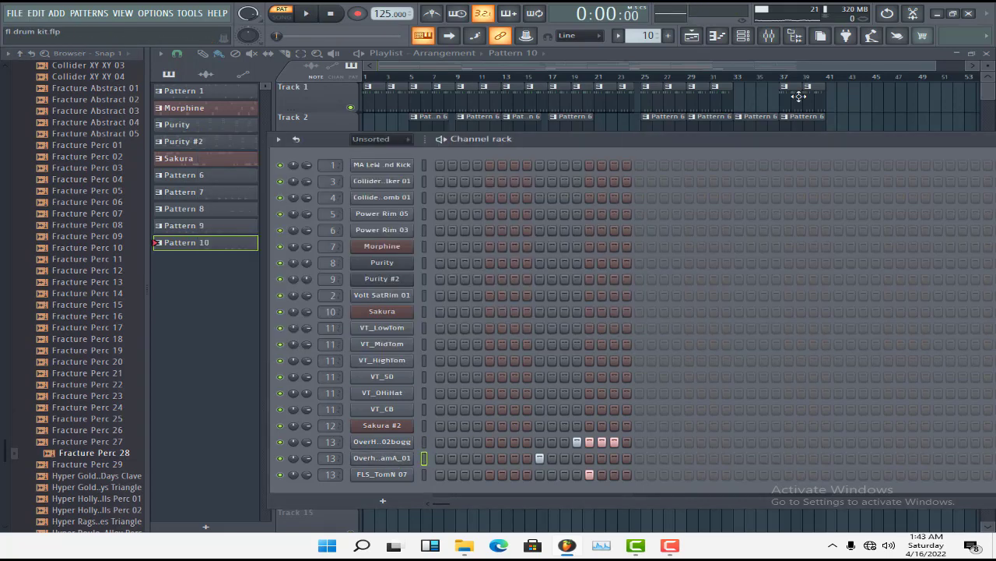
left_click(768, 35)
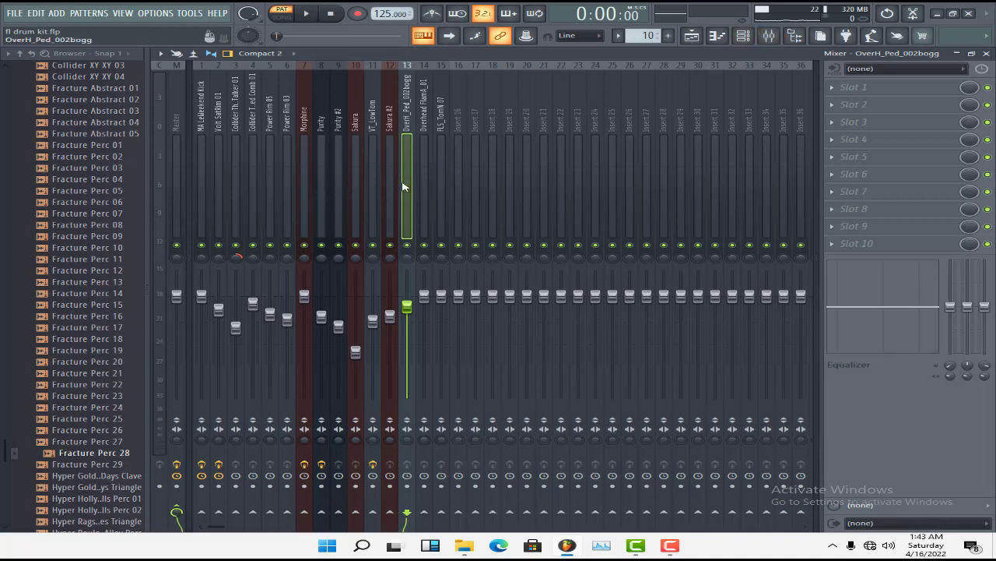
key("space")
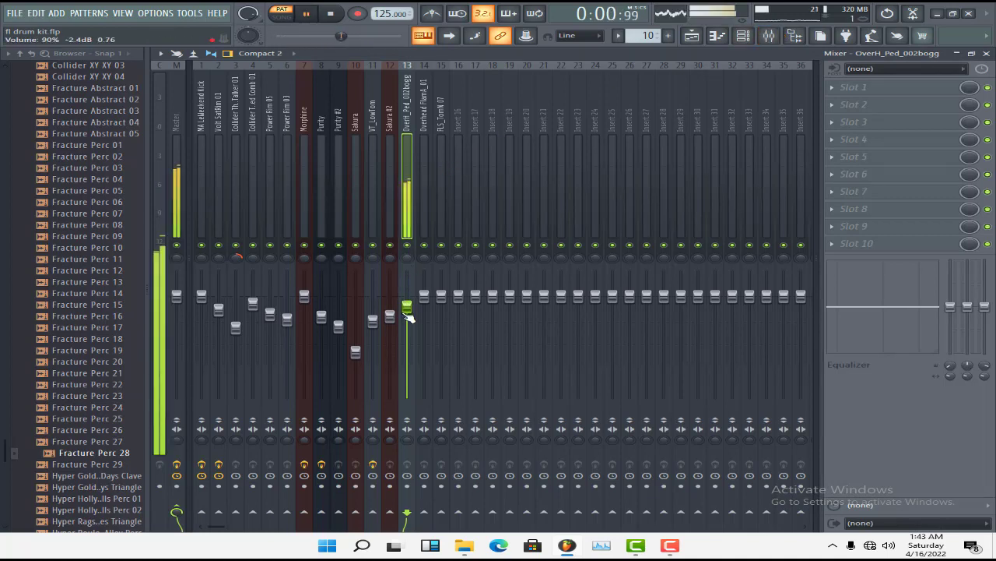
key("space")
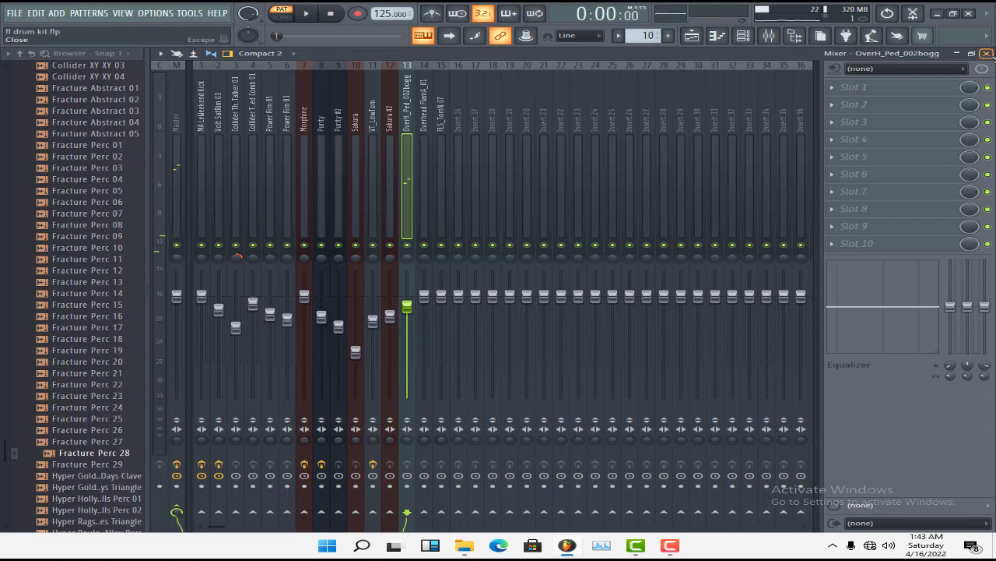
Return to the Playlist, play the full arrangement in Song mode and save the project
left_click(987, 53)
left_click(589, 68)
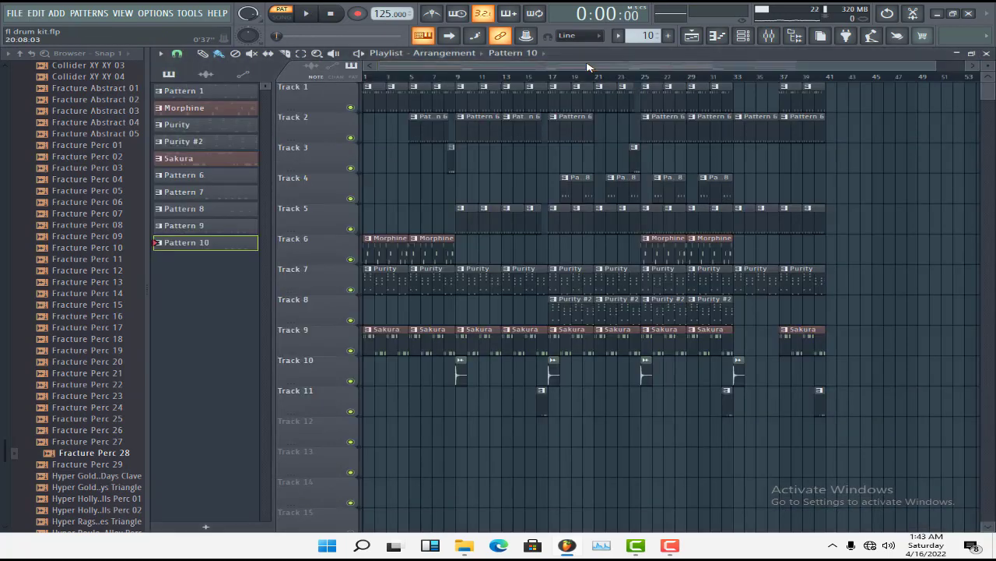
left_click(282, 17)
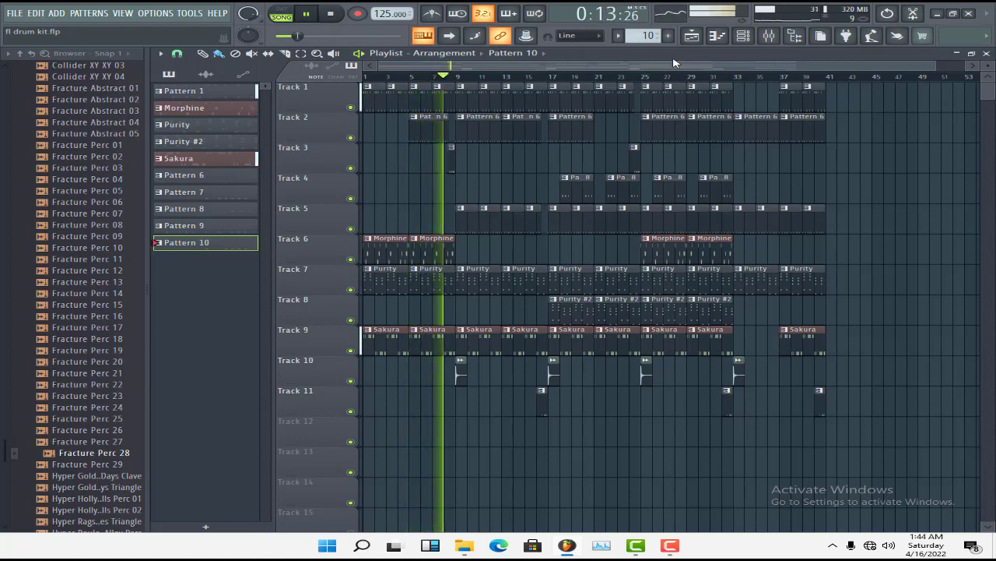
key("ctrl+s")
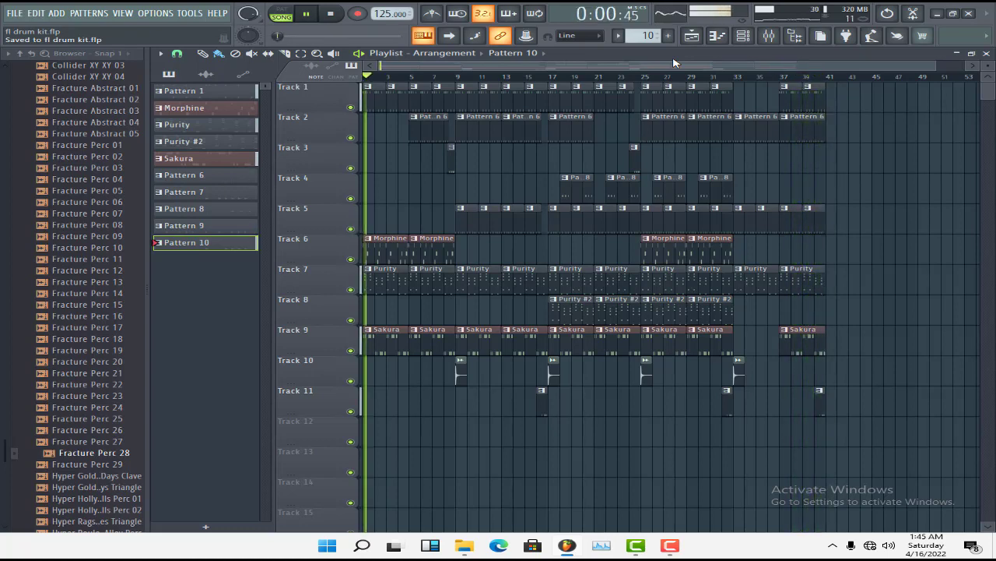
key("space")
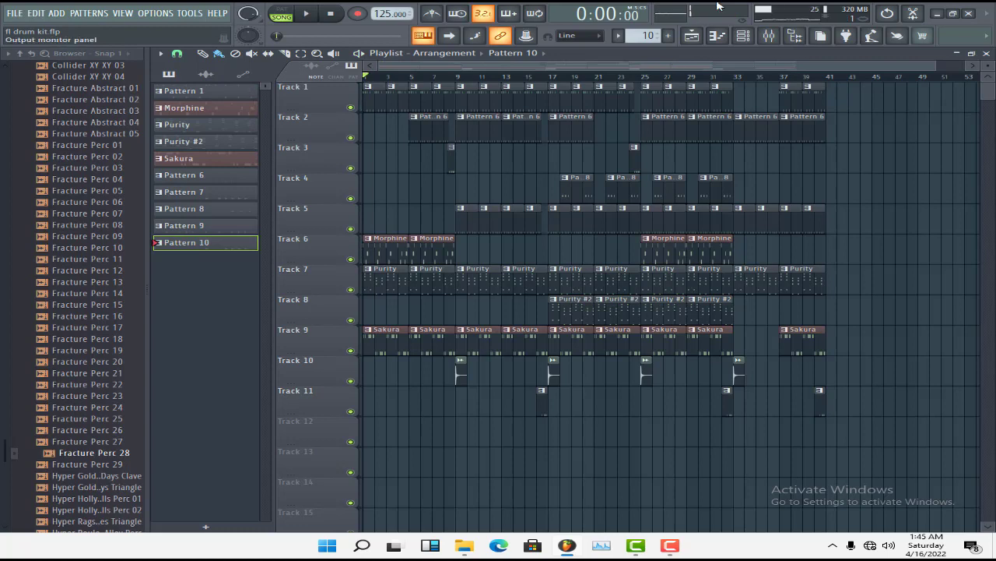
left_click(666, 548)
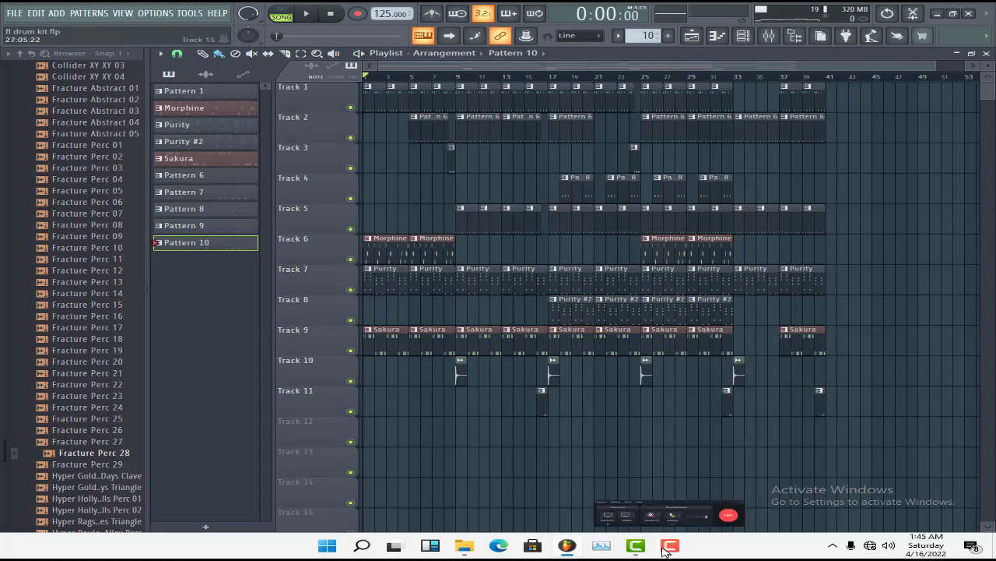